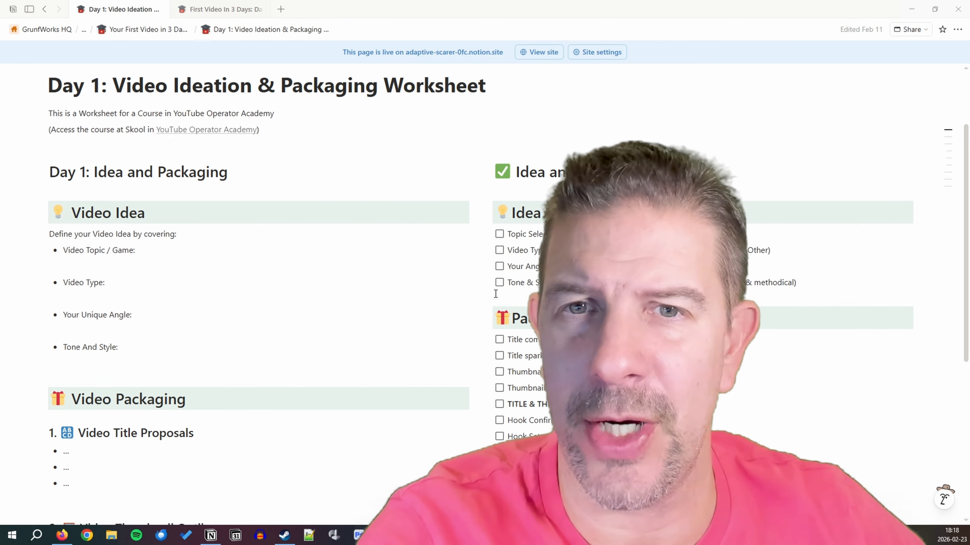
{"action": "scroll", "coordinate": [495, 293], "scroll_direction": "down", "scroll_amount": 3}
{"action": "scroll", "coordinate": [496, 294], "scroll_direction": "up", "scroll_amount": 2}
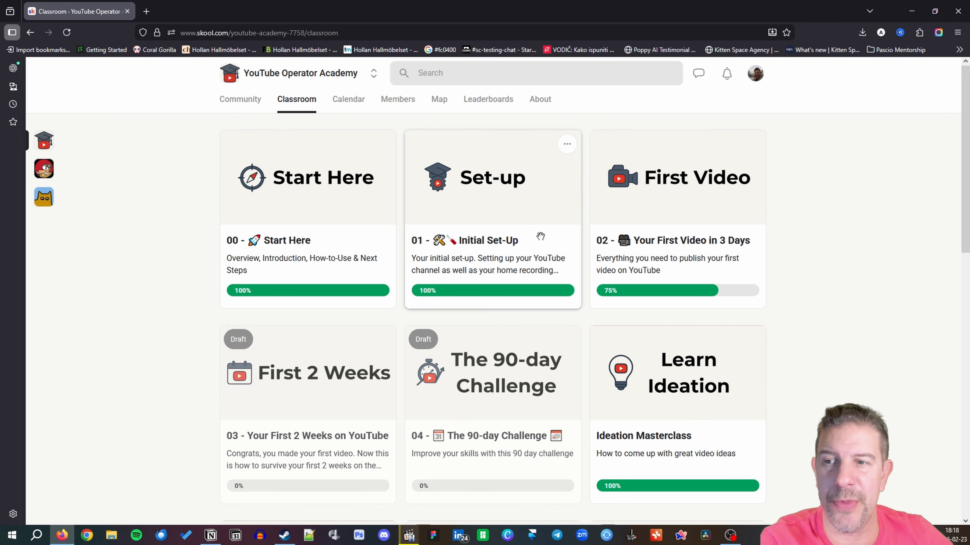
- View the Day 1 and Day 2 lessons of the "Your First Video in 3 Days" course, and return to the classroom overview
{"action": "left_click", "coordinate": [679, 210]}
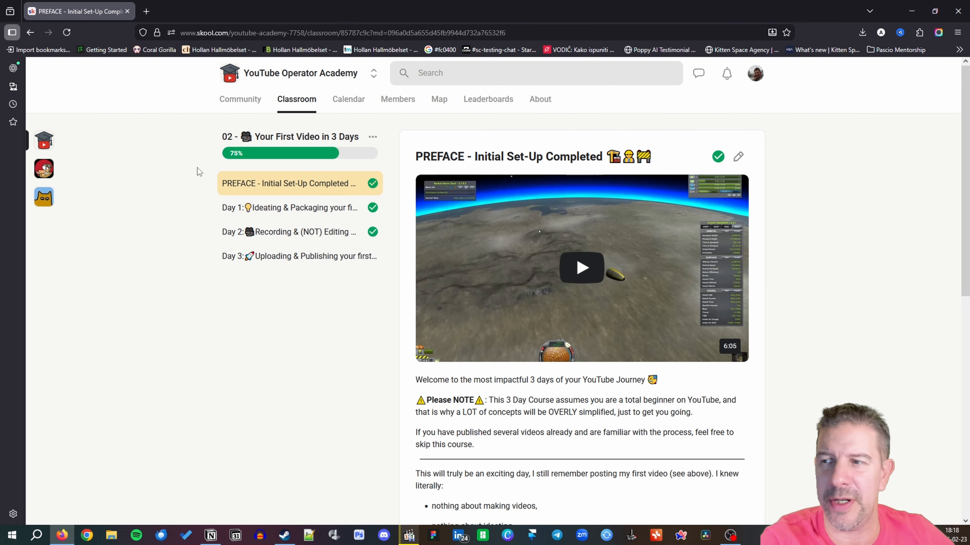
{"action": "left_click", "coordinate": [283, 212]}
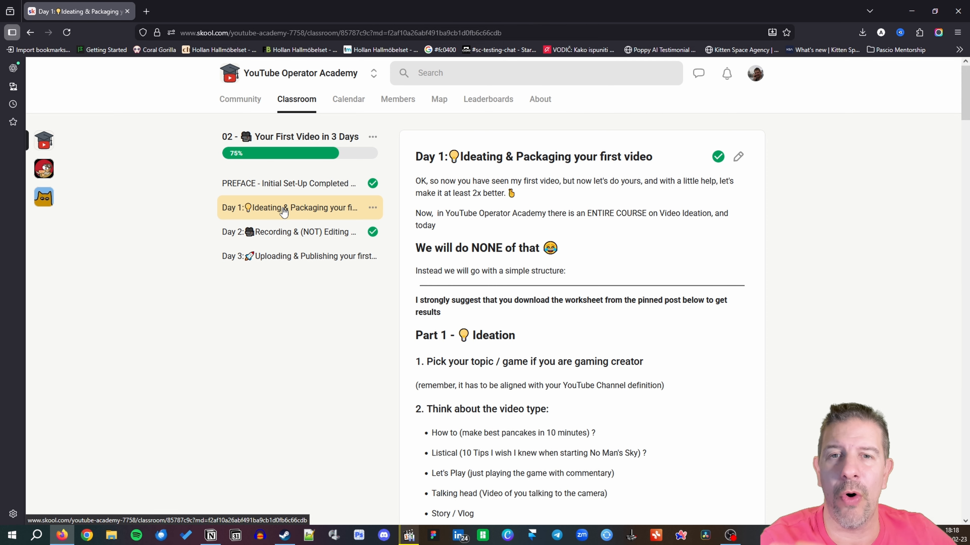
{"action": "left_click", "coordinate": [281, 230]}
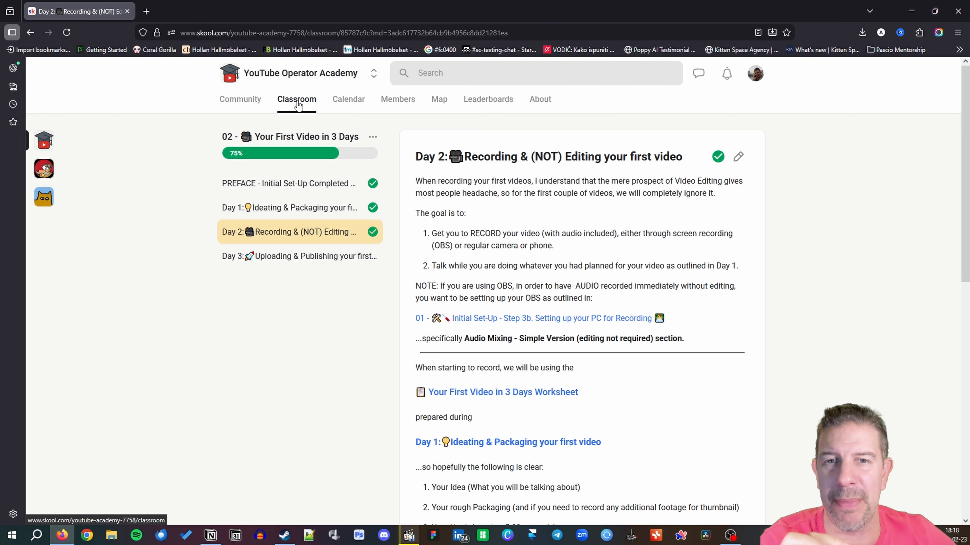
{"action": "left_click", "coordinate": [298, 104]}
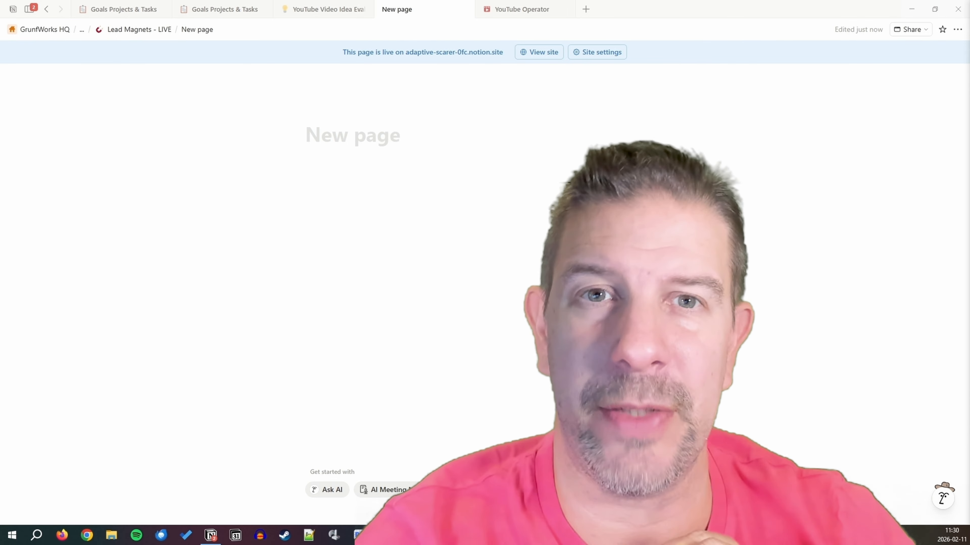
- Give the new Notion page the graduation-cap YouTube icon and the title "First Video in 3 Days - Day 1 Worksheet"
{"action": "left_click", "coordinate": [323, 132]}
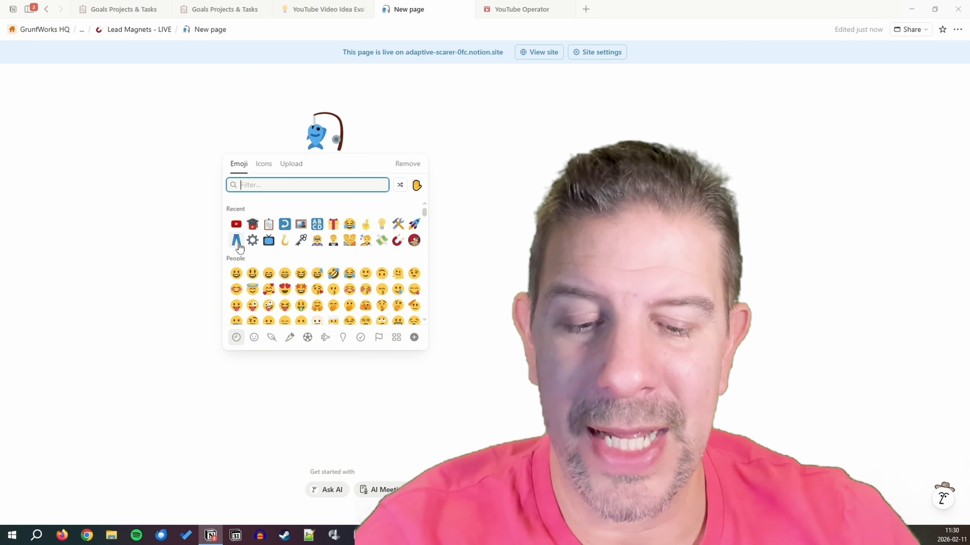
{"action": "left_click", "coordinate": [252, 224]}
{"action": "type", "text": "First Video in 3 Days - Day 1 Worksheet"}
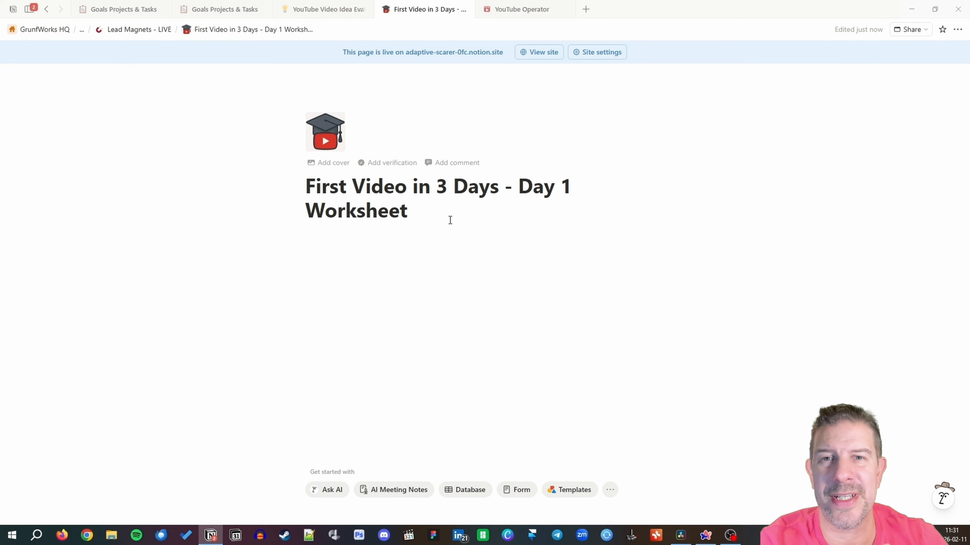
{"action": "key", "text": "Return"}
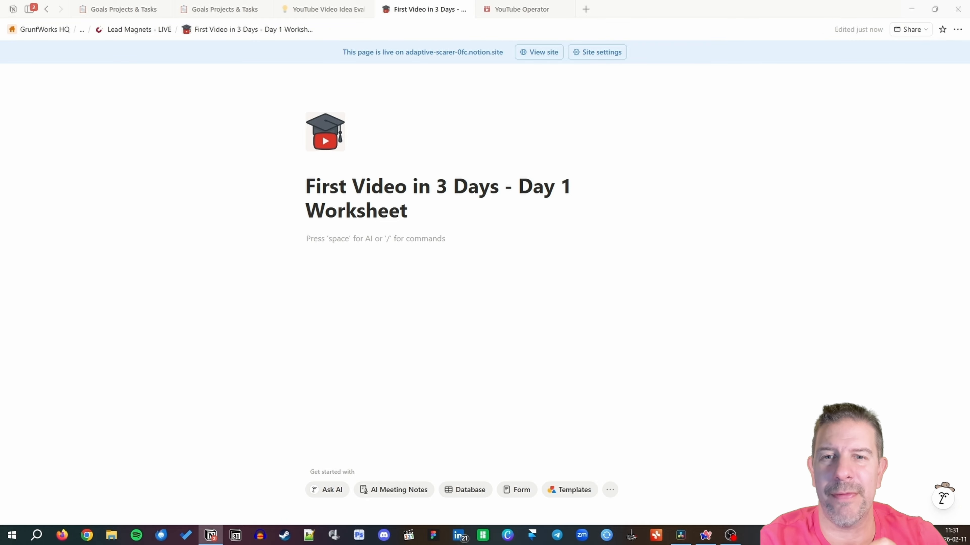
- Add a Heading 1 below the page title with a light bulb emoji and the text "Video Idea"
{"action": "type", "text": "/h"}
{"action": "key", "text": "Return"}
{"action": "type", "text": "/emo"}
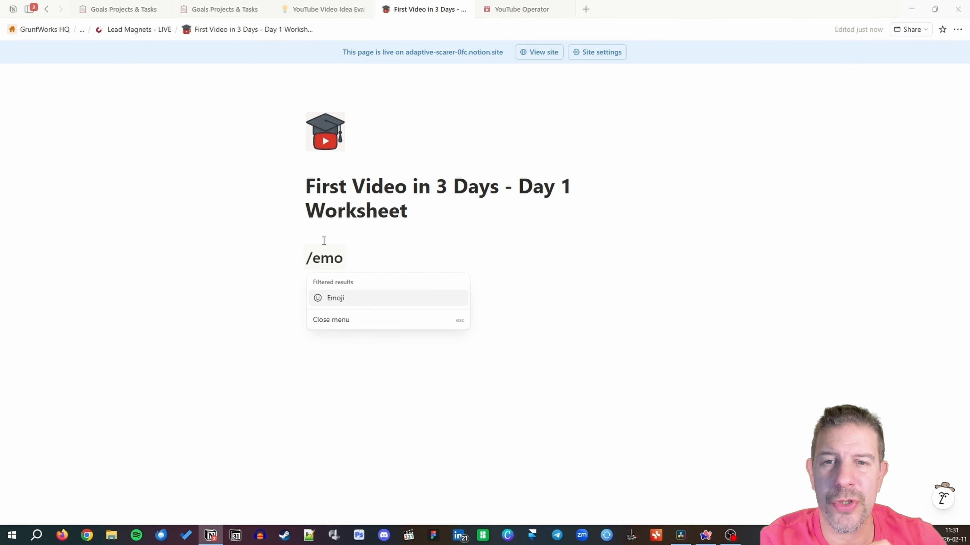
{"action": "key", "text": "Return"}
{"action": "left_click", "coordinate": [503, 295]}
{"action": "type", "text": "Video"}
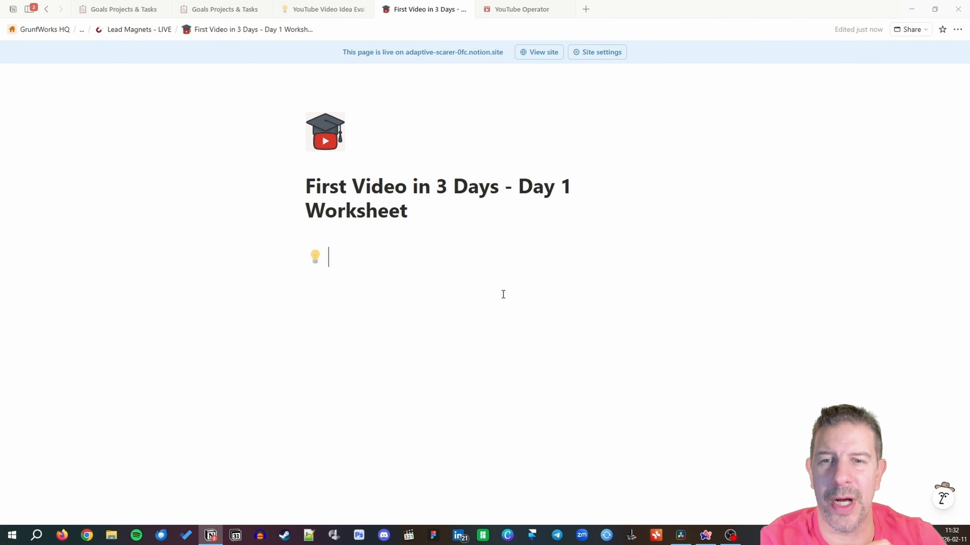
{"action": "type", "text": " Idea"}
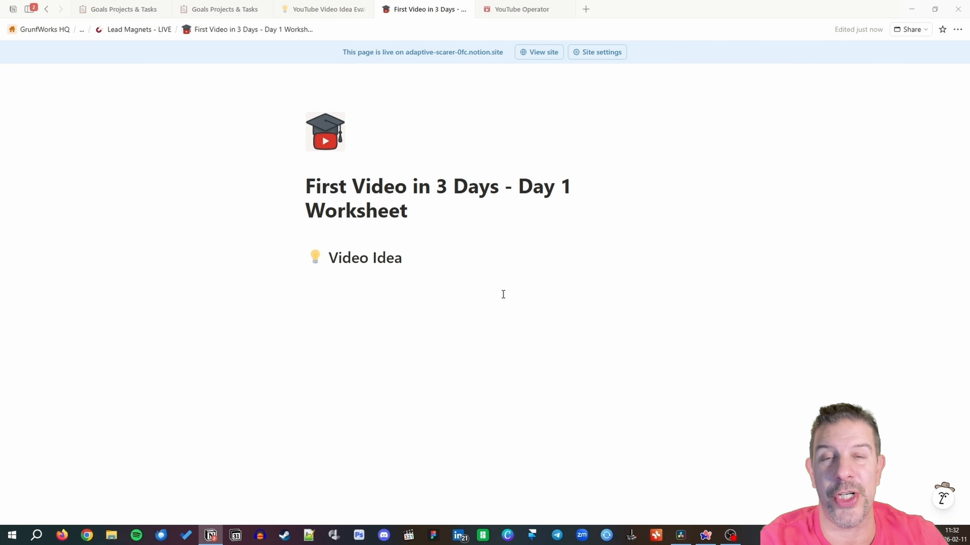
- Add the plain text line "Define your Video Idea by covering:" under the Video Idea heading
{"action": "key", "text": "Return"}
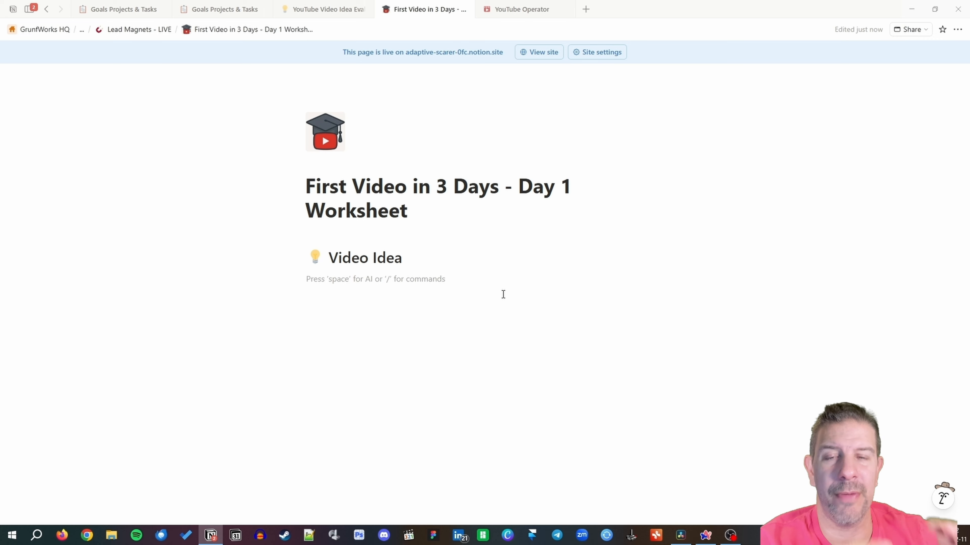
{"action": "key", "text": "BackSpace"}
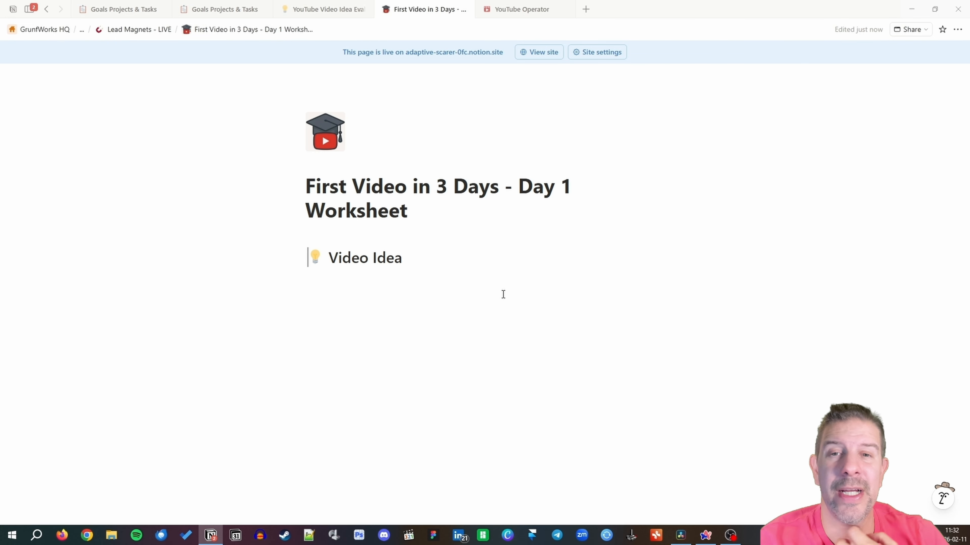
{"action": "key", "text": "shift+Home"}
{"action": "left_click", "coordinate": [503, 294]}
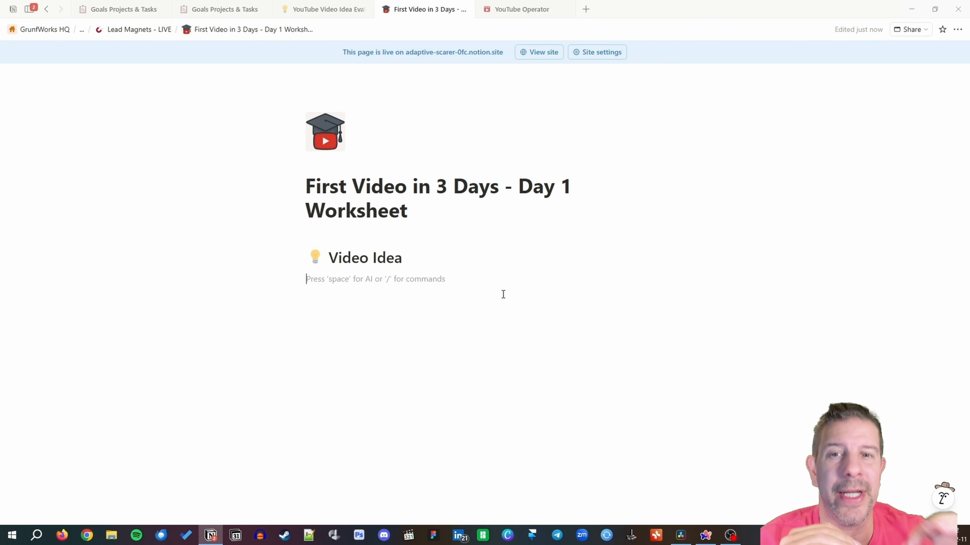
{"action": "type", "text": "Define your Video "}
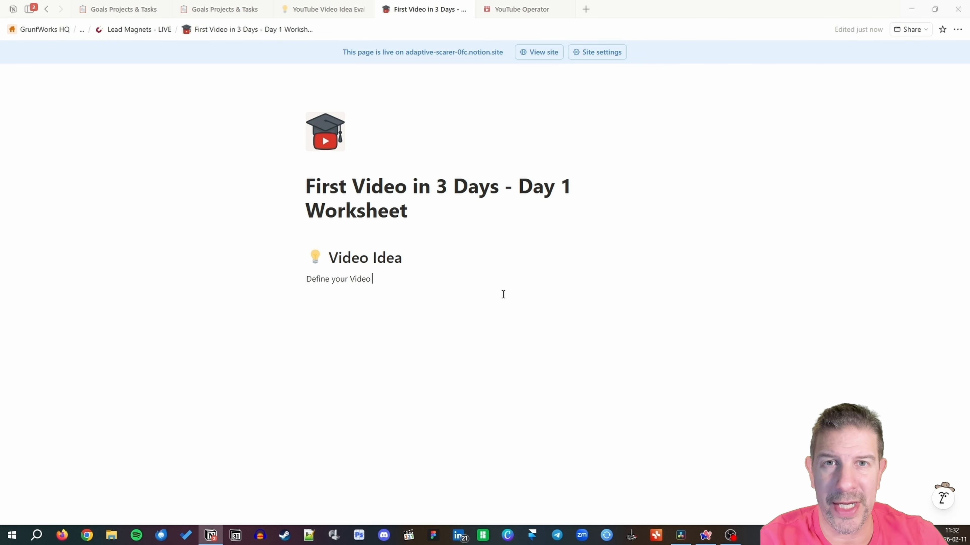
{"action": "type", "text": "Idea by covering:"}
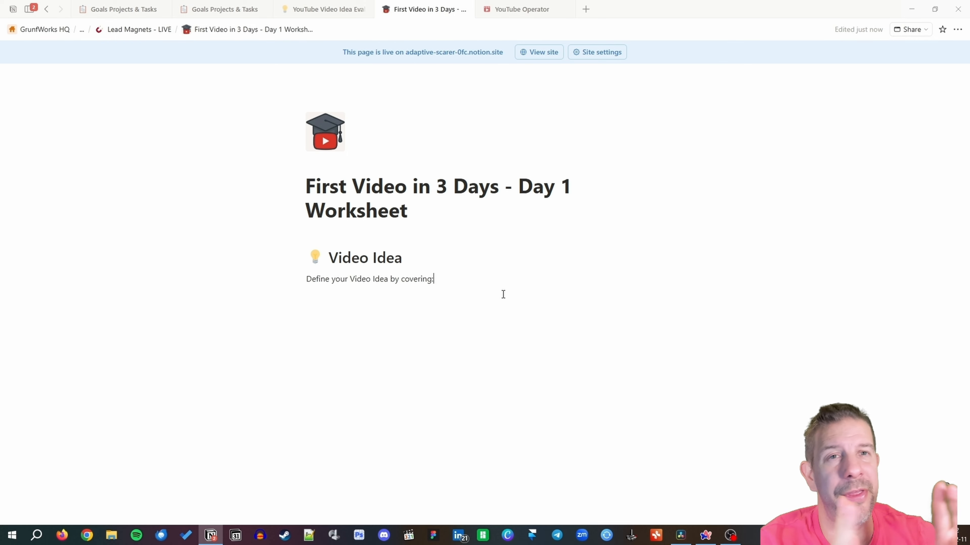
- Start a to-do list under the intro line with the items "Video Topic / Game:" and "Video Type:"
{"action": "key", "text": "Return"}
{"action": "type", "text": "/ch"}
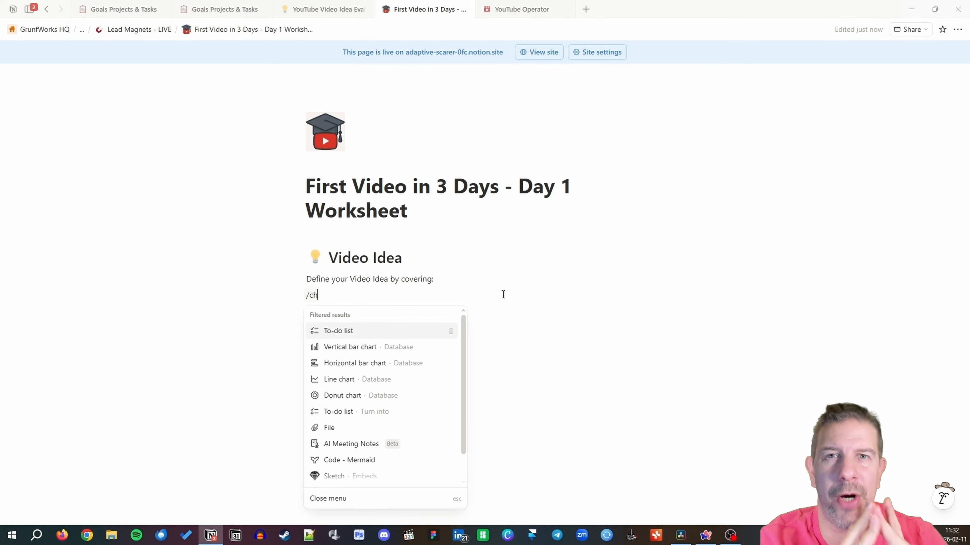
{"action": "key", "text": "Return"}
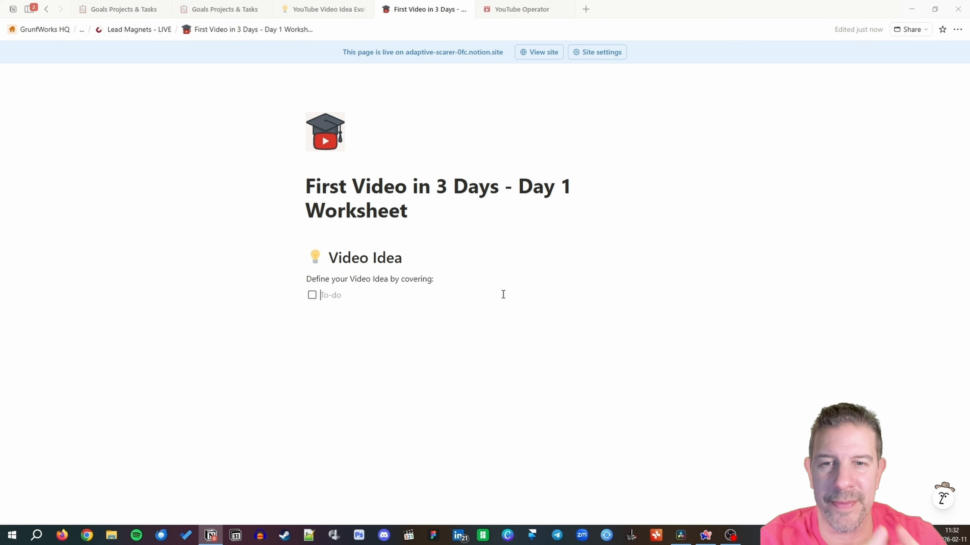
{"action": "type", "text": "Video Topi"}
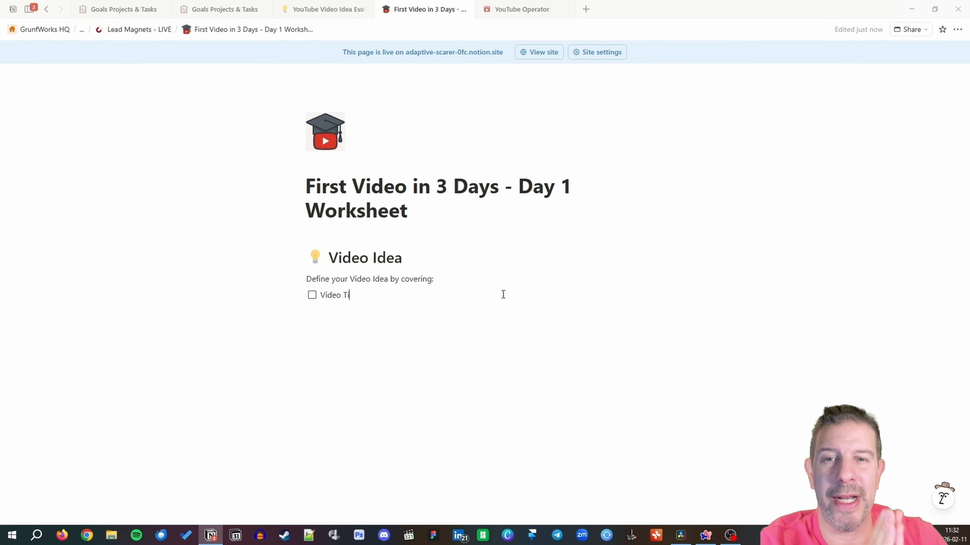
{"action": "key", "text": "BackSpace"}
{"action": "type", "text": "opic / Game:"}
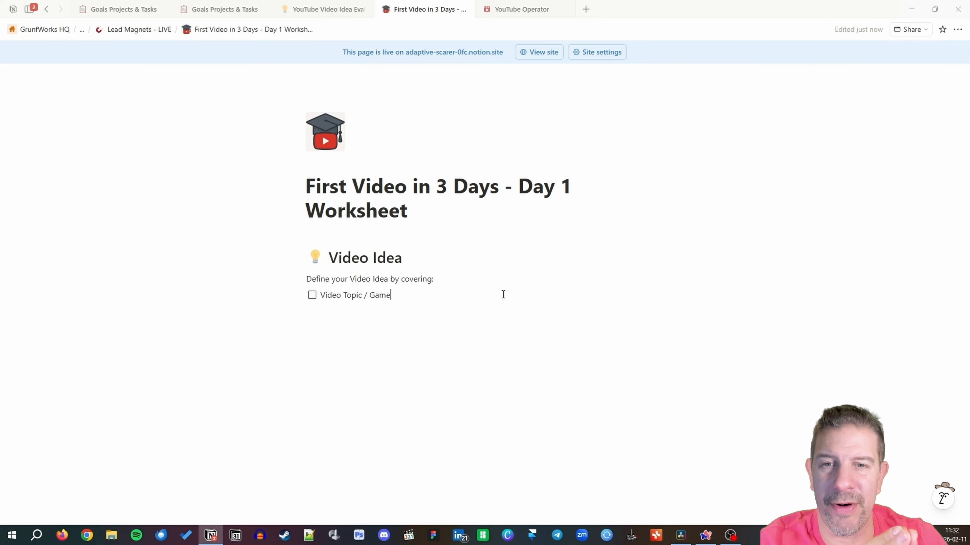
{"action": "key", "text": "Return"}
{"action": "type", "text": "Video Type:"}
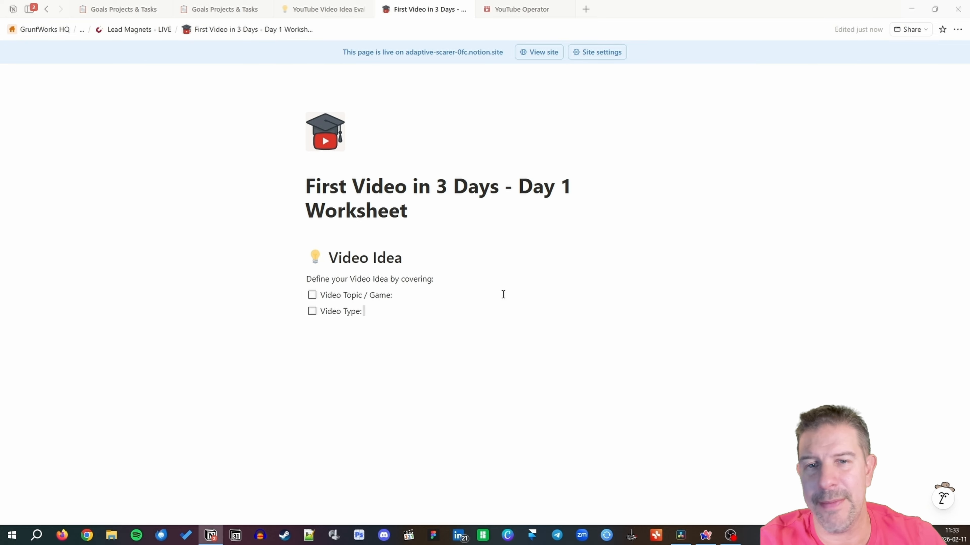
- Add the to-do items "Your Unique Angle" and "Tone And Style", and end the list with a blank line below it
{"action": "key", "text": "Return"}
{"action": "type", "text": "Your Unique Angle"}
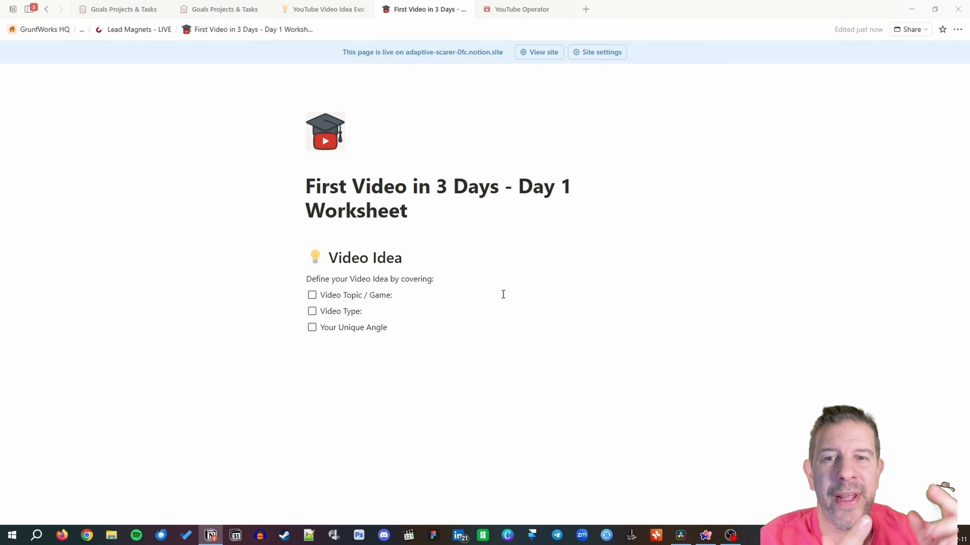
{"action": "key", "text": "Return"}
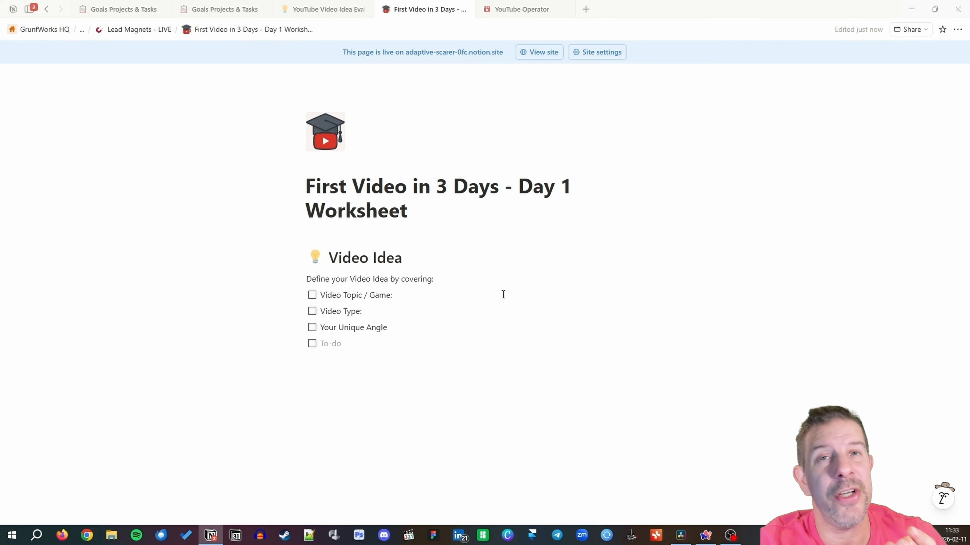
{"action": "type", "text": "Tone And Style"}
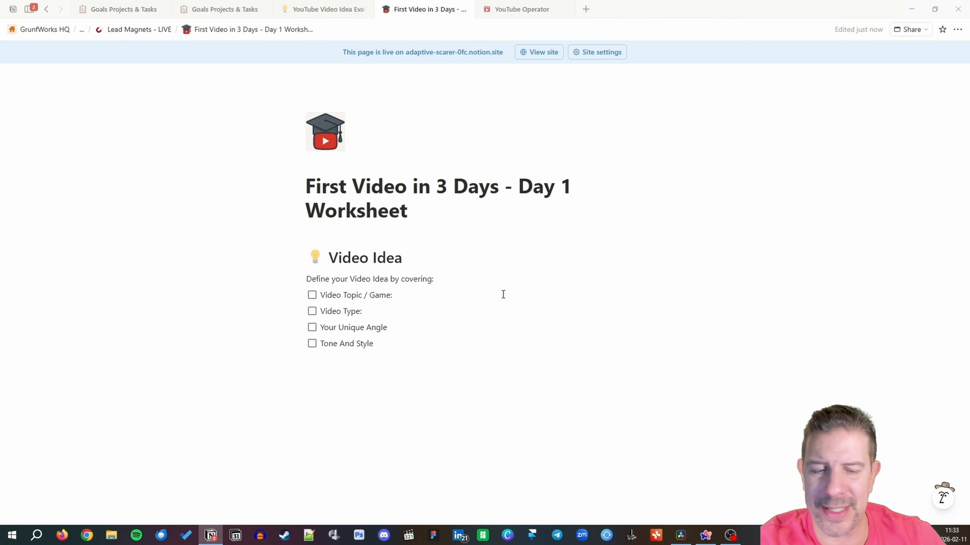
{"action": "key", "text": "Return"}
{"action": "key", "text": "Return"}
{"action": "key", "text": "Return"}
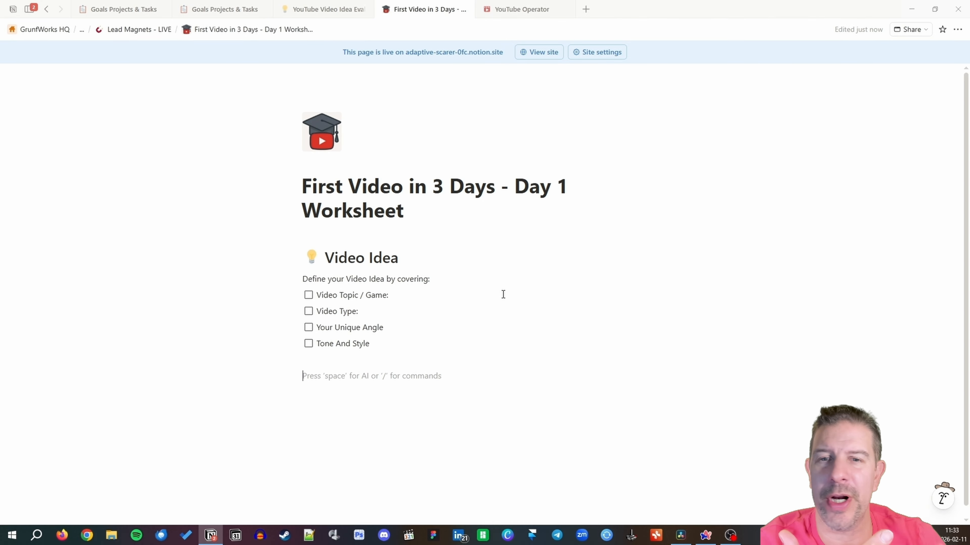
- Add a Heading 1 below the to-do list with a gift emoji and the text "Video Packaging"
{"action": "type", "text": "/h1"}
{"action": "key", "text": "Return"}
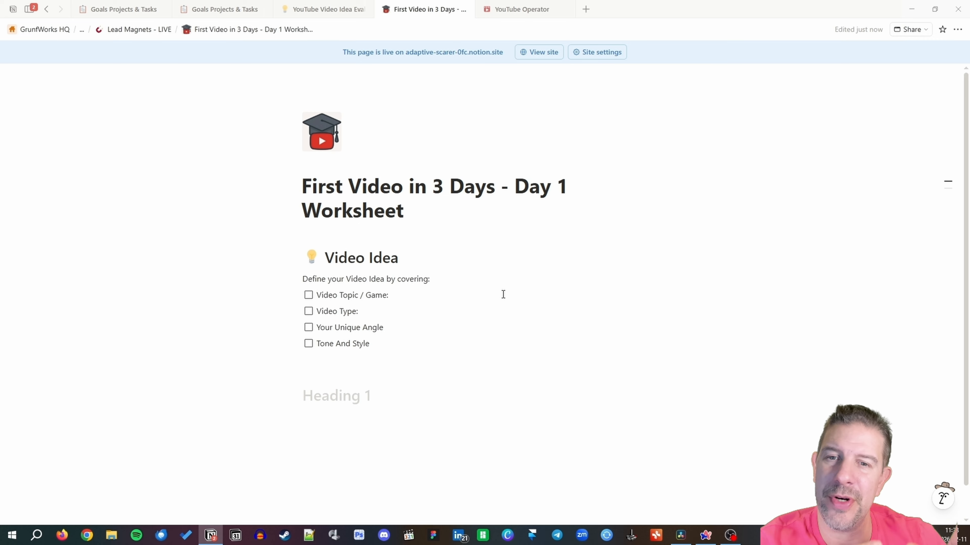
{"action": "type", "text": "/emo"}
{"action": "key", "text": "BackSpace"}
{"action": "type", "text": "o"}
{"action": "key", "text": "Return"}
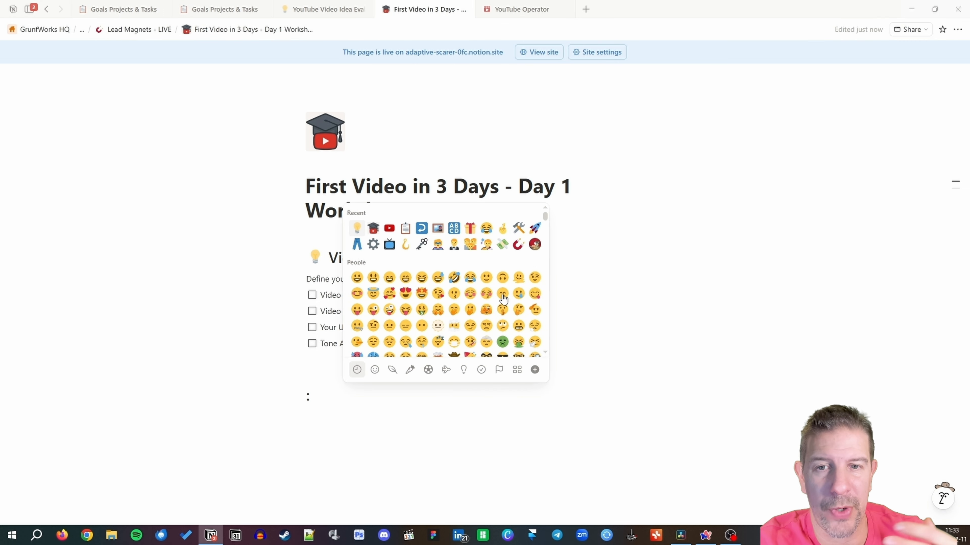
{"action": "left_click", "coordinate": [470, 228]}
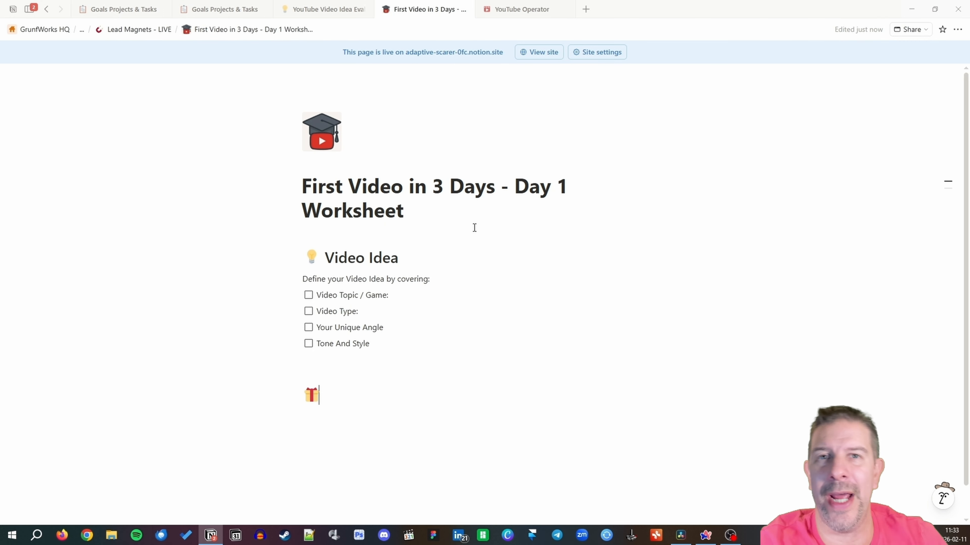
{"action": "type", "text": "Video Packaging"}
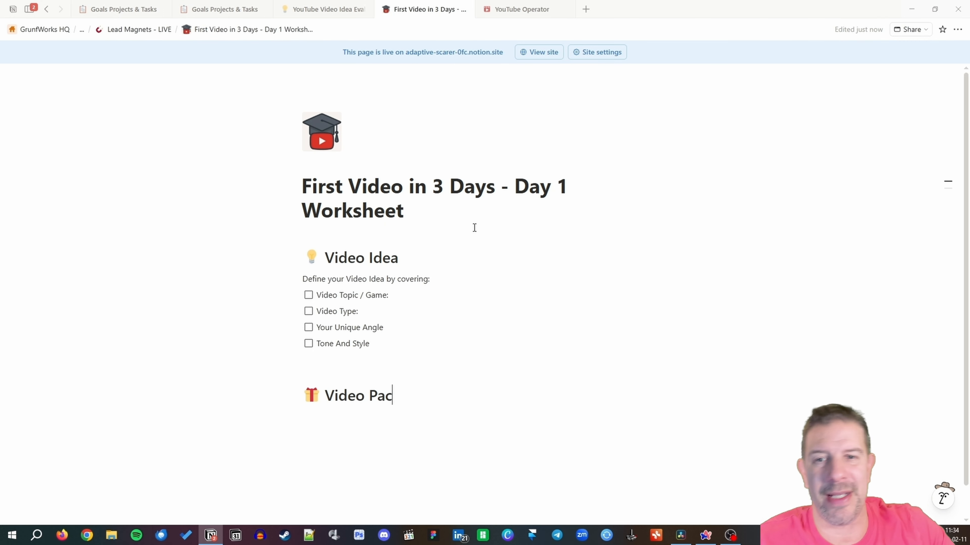
{"action": "key", "text": "Return"}
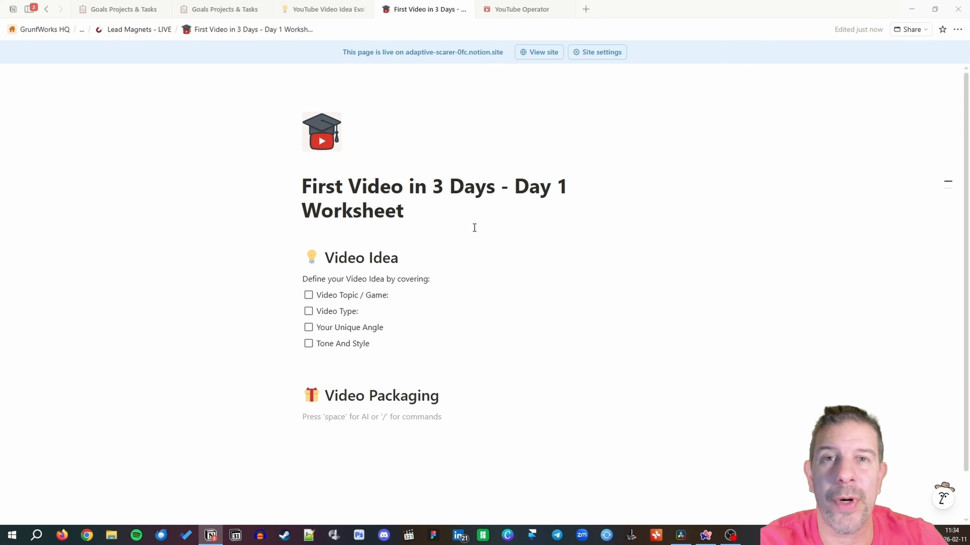
- Add a Heading 2 under Video Packaging reading "1. Video Title Proposals", with the ABCD letters emoji after the number
{"action": "type", "text": "/h2"}
{"action": "key", "text": "Return"}
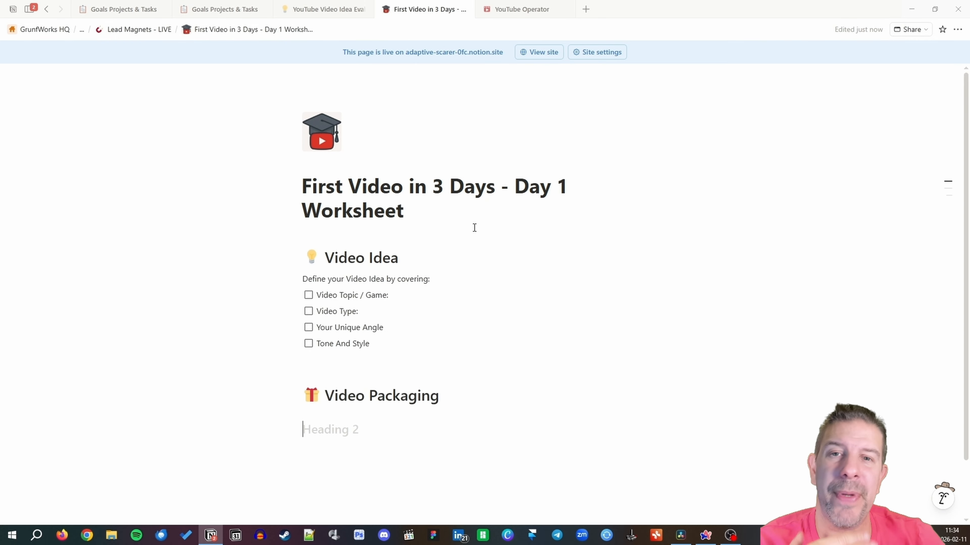
{"action": "type", "text": "1. /emo"}
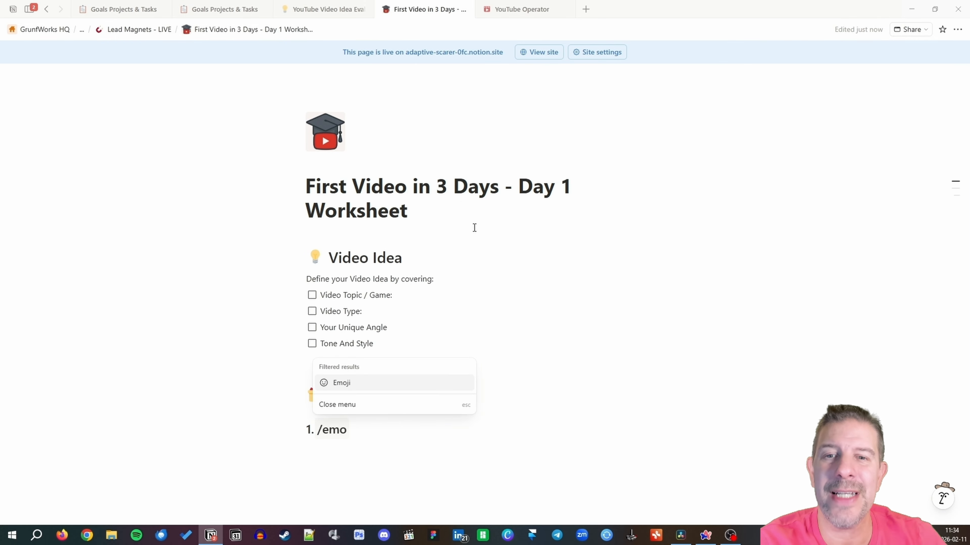
{"action": "key", "text": "Return"}
{"action": "left_click", "coordinate": [473, 264]}
{"action": "type", "text": "Video Tit"}
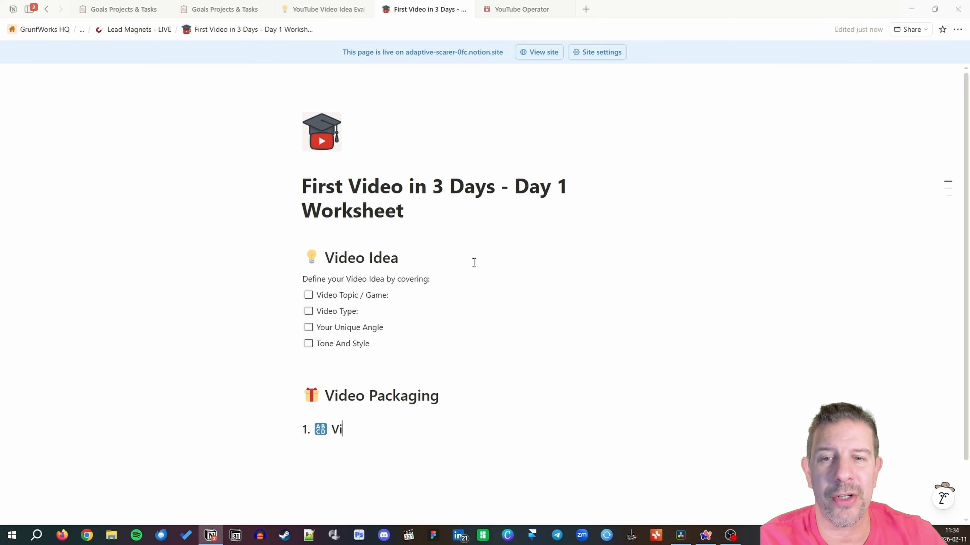
{"action": "type", "text": "le Proposals"}
{"action": "key", "text": "Return"}
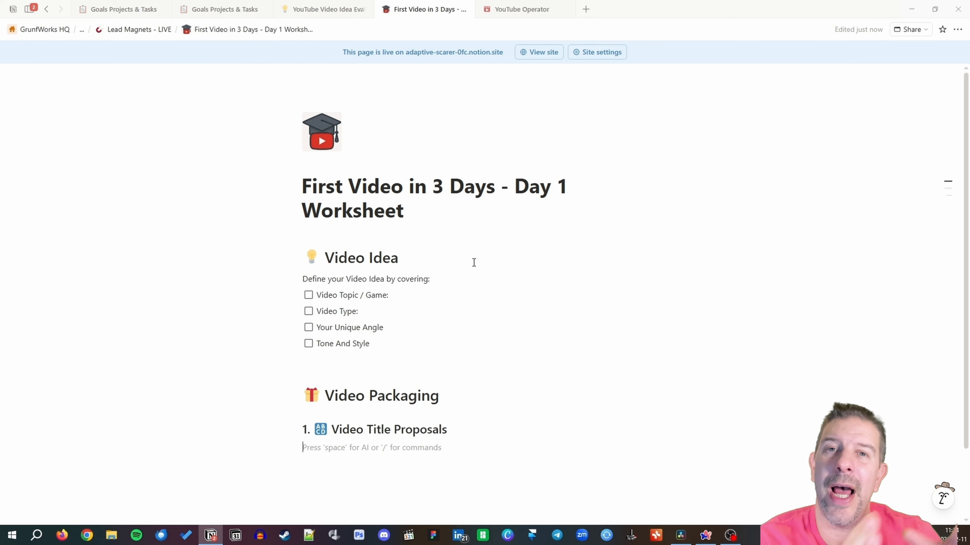
{"action": "type", "text": "- Title "}
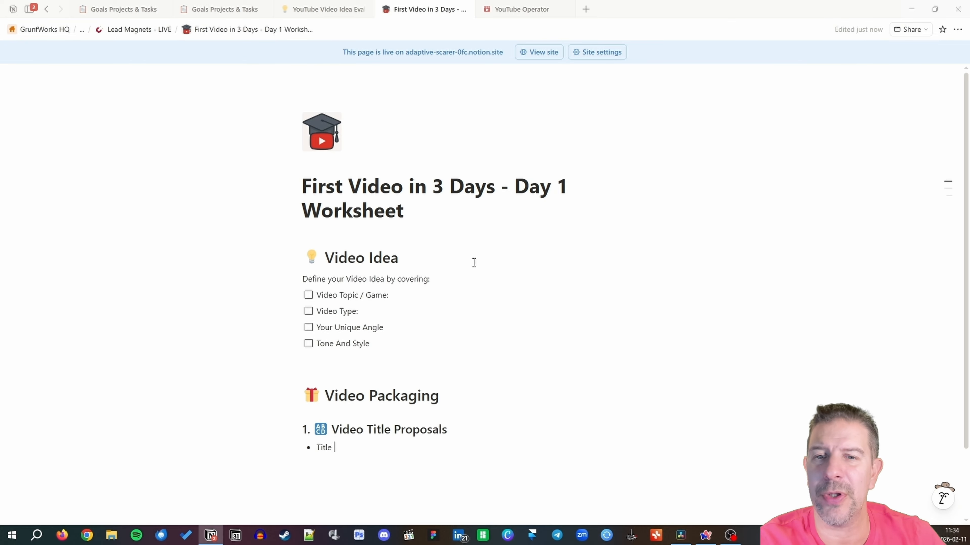
{"action": "type", "text": "Proposal"}
{"action": "key", "text": "BackSpace"}
{"action": "key", "text": "BackSpace"}
{"action": "key", "text": "BackSpace"}
{"action": "key", "text": "BackSpace"}
{"action": "key", "text": "BackSpace"}
{"action": "key", "text": "BackSpace"}
{"action": "key", "text": "BackSpace"}
{"action": "key", "text": "BackSpace"}
{"action": "key", "text": "BackSpace"}
{"action": "key", "text": "BackSpace"}
{"action": "key", "text": "BackSpace"}
{"action": "key", "text": "BackSpace"}
{"action": "key", "text": "BackSpace"}
{"action": "key", "text": "BackSpace"}
{"action": "key", "text": "BackSpace"}
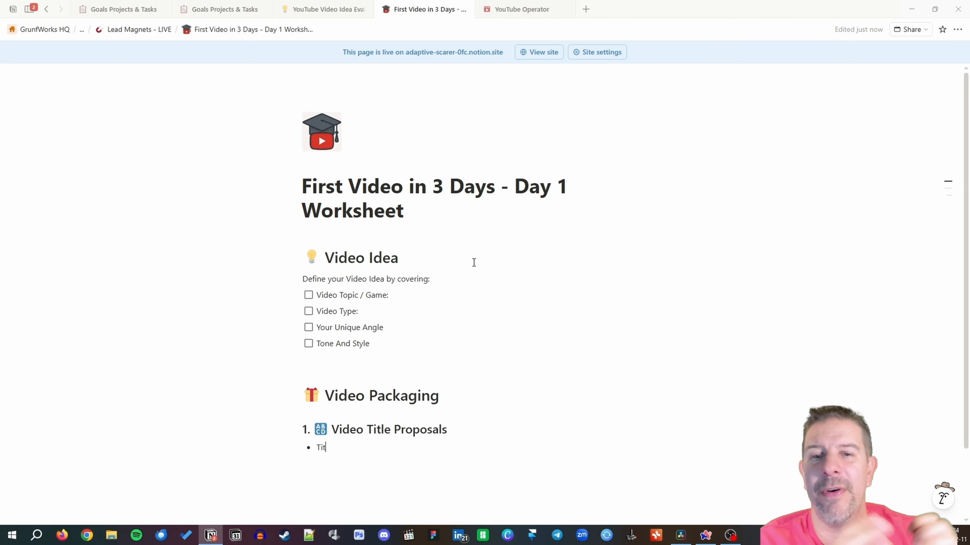
- Add three bullets reading "..." under Video Title Proposals and end the list with a blank line below it
{"action": "type", "text": "- ..."}
{"action": "key", "text": "Return"}
{"action": "type", "text": "..."}
{"action": "key", "text": "Return"}
{"action": "type", "text": "..."}
{"action": "key", "text": "Return"}
{"action": "key", "text": "Return"}
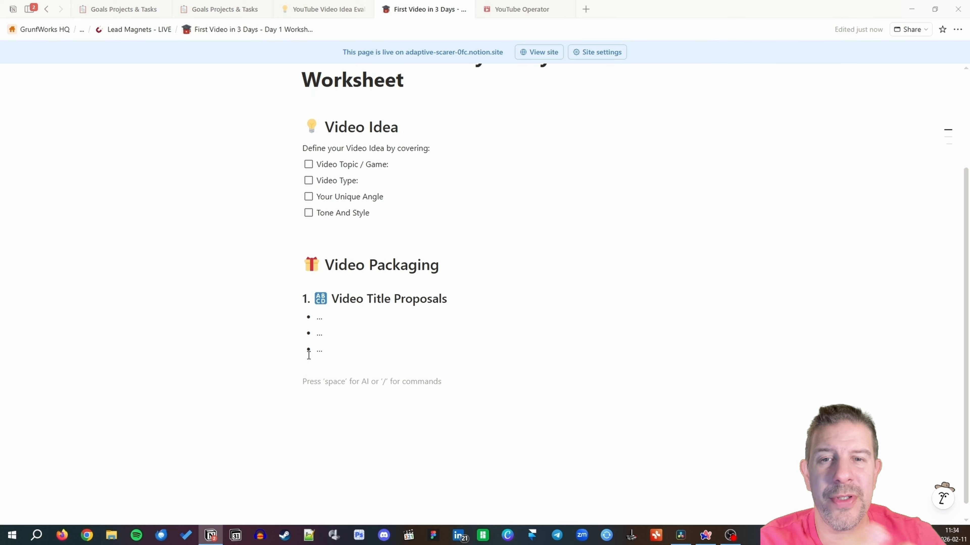
- Add a Heading 2 below the title bullets with a framed picture emoji and the text "Video Thumbnail Outlines"
{"action": "type", "text": "/h2"}
{"action": "key", "text": "Return"}
{"action": "type", "text": "/emo"}
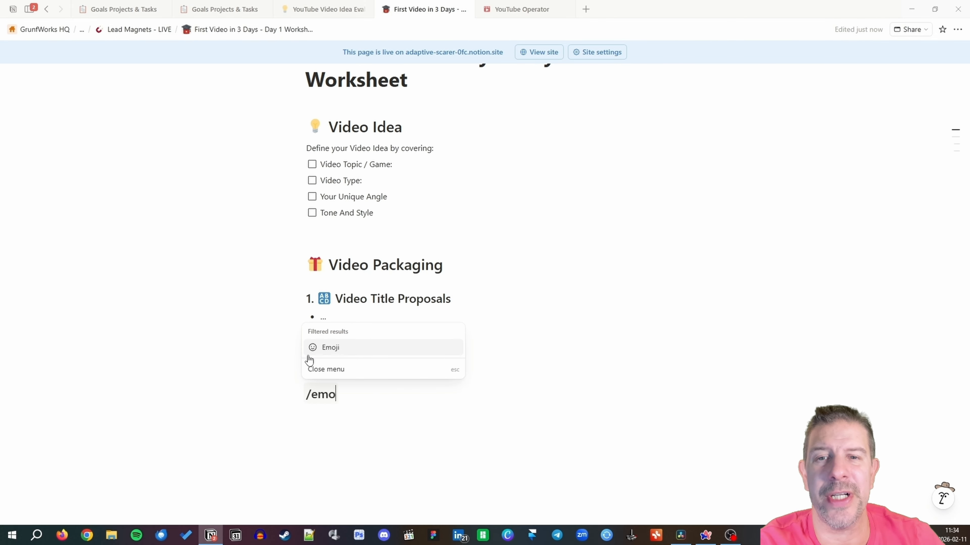
{"action": "key", "text": "Return"}
{"action": "left_click", "coordinate": [463, 227]}
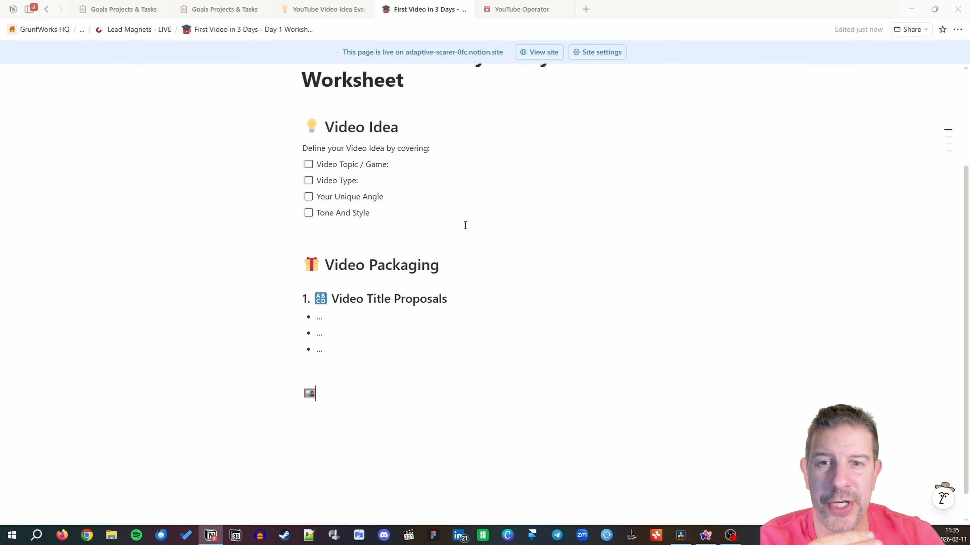
{"action": "type", "text": "Video Thu"}
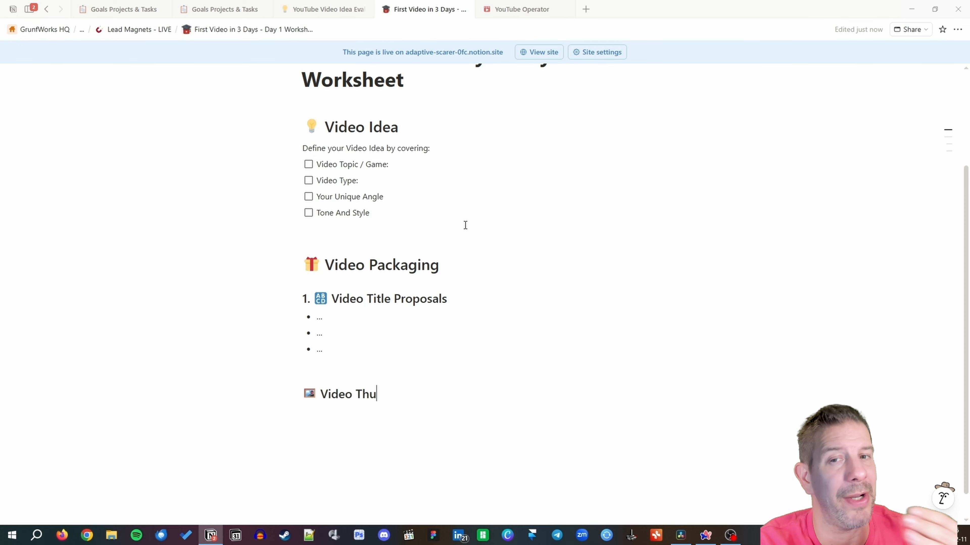
{"action": "type", "text": "mbnail Outlines"}
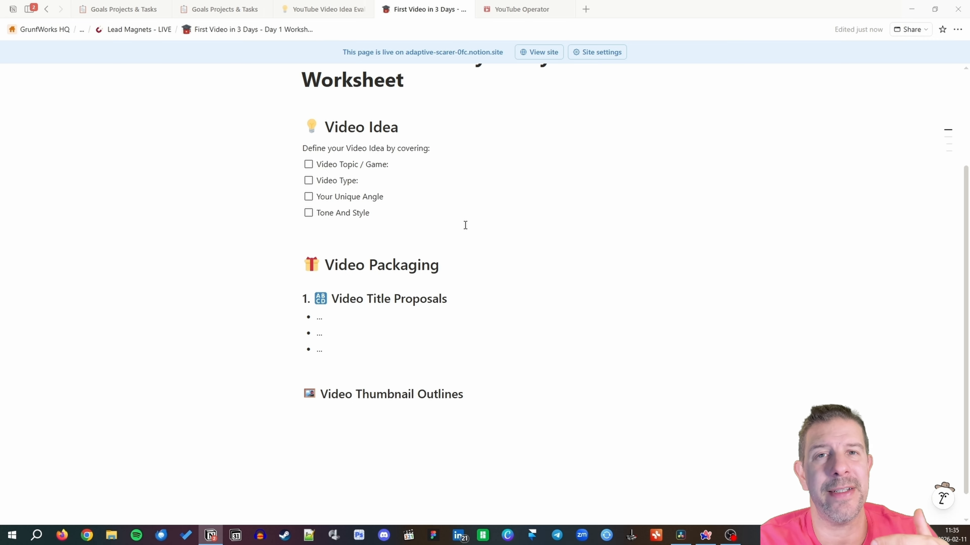
- Put the number "2." in front of the Video Thumbnail Outlines heading and start a new line below it
{"action": "key", "text": "shift+Home"}
{"action": "key", "text": "Home"}
{"action": "type", "text": "2."}
{"action": "key", "text": "End"}
{"action": "key", "text": "Return"}
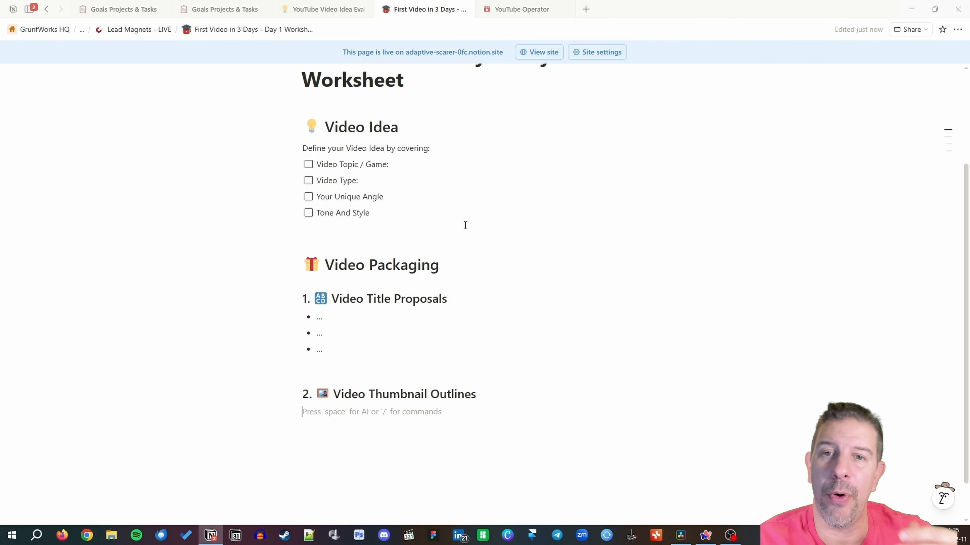
- Add three bullets reading "..." under Video Thumbnail Outlines and end the list
{"action": "type", "text": "- ..."}
{"action": "key", "text": "Return"}
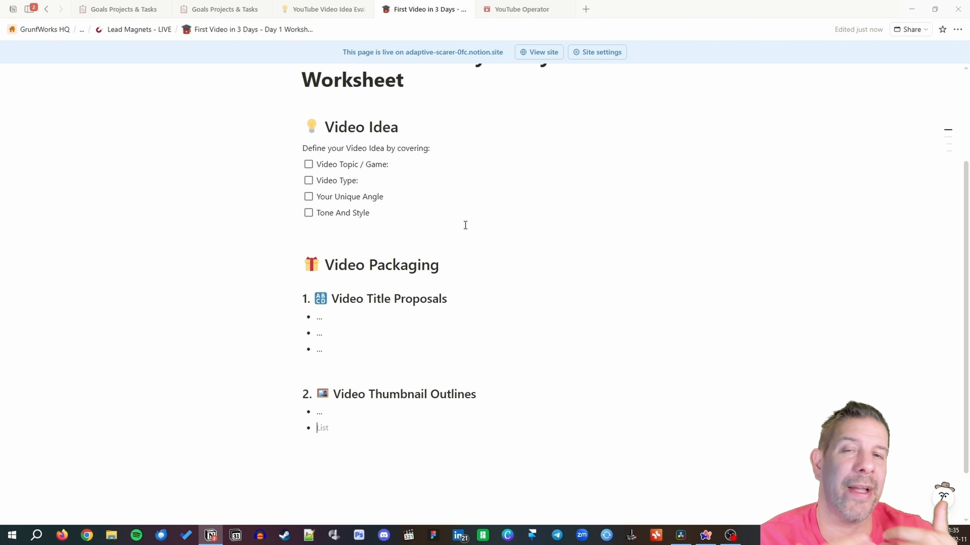
{"action": "type", "text": "..."}
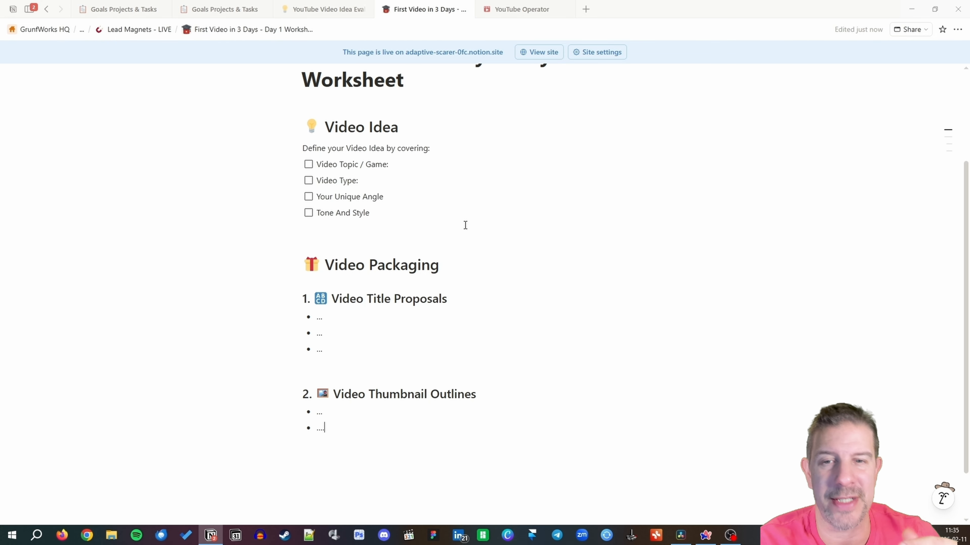
{"action": "key", "text": "Return"}
{"action": "type", "text": "..."}
{"action": "key", "text": "Return"}
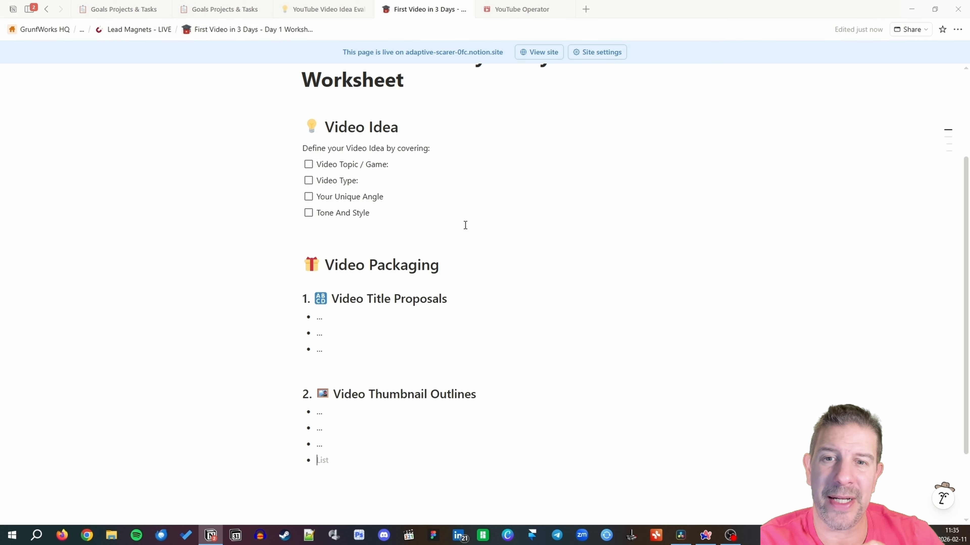
{"action": "key", "text": "Return"}
{"action": "type", "text": "3."}
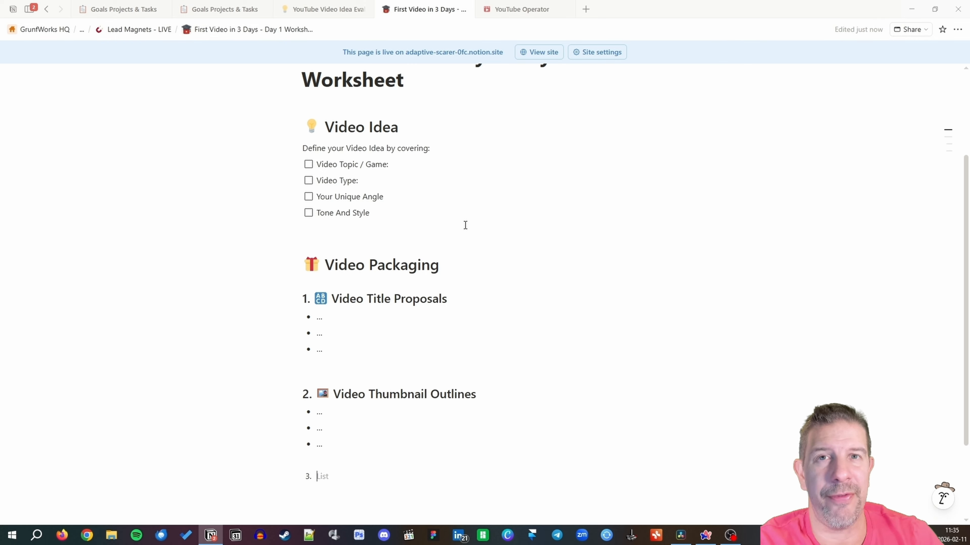
{"action": "key", "text": "BackSpace"}
{"action": "key", "text": "BackSpace"}
- Add a Heading 2 below the thumbnail bullets reading "3. The Hook", with a fishing pole emoji after the number
{"action": "key", "text": "Return"}
{"action": "type", "text": "/h2"}
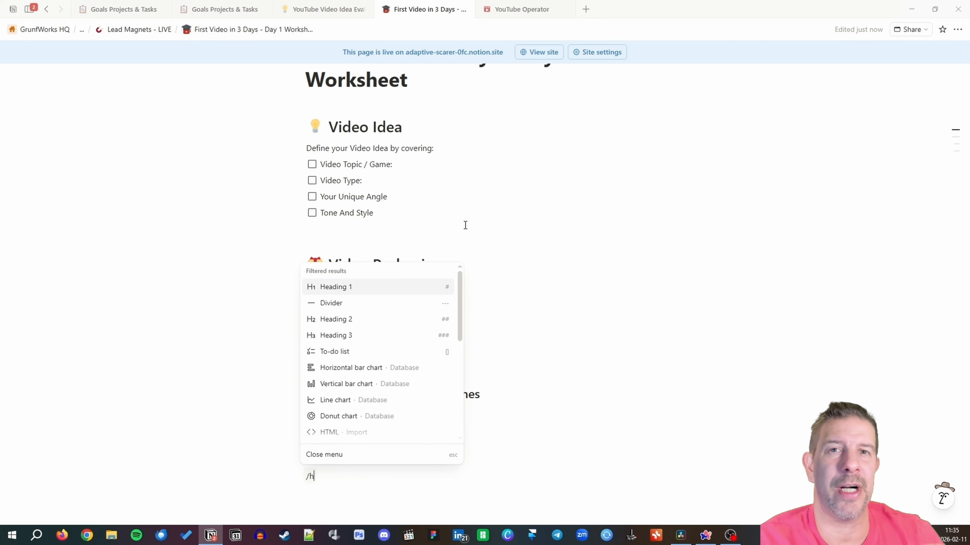
{"action": "key", "text": "Return"}
{"action": "type", "text": "3. /emoj"}
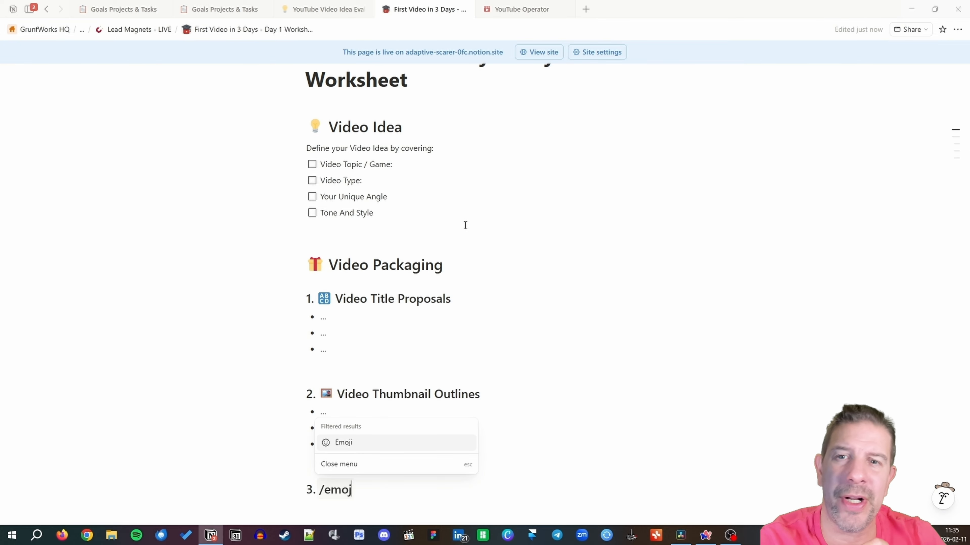
{"action": "key", "text": "Return"}
{"action": "type", "text": "fis"}
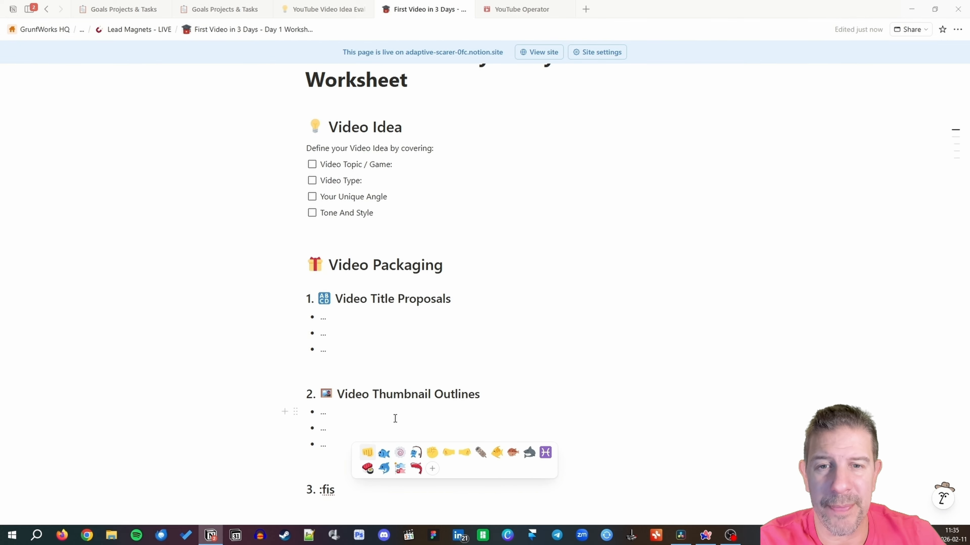
{"action": "left_click", "coordinate": [419, 455]}
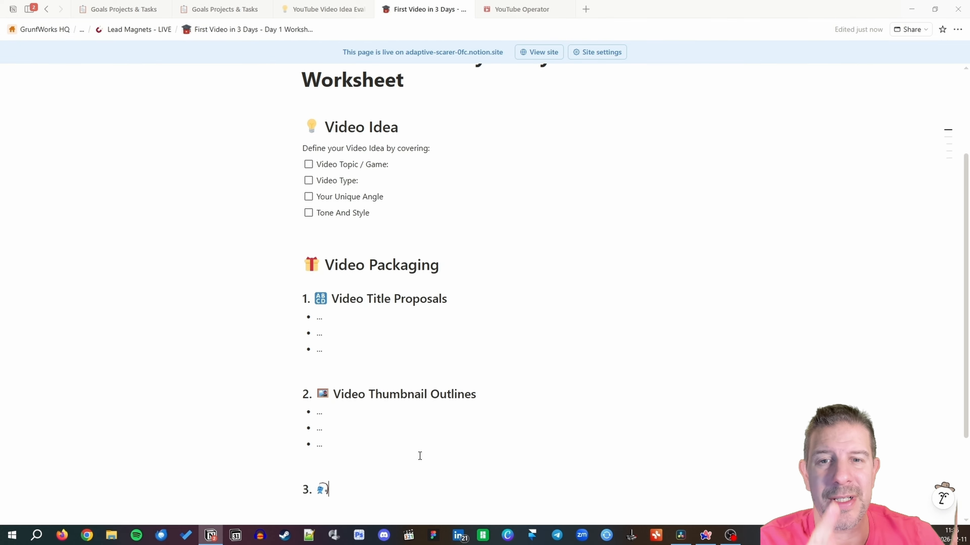
{"action": "type", "text": "The Hook"}
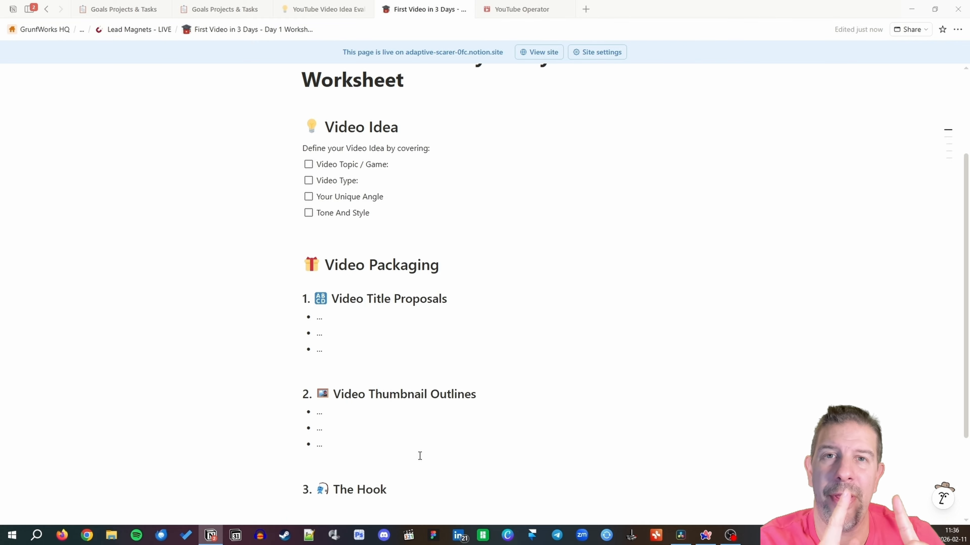
- Add the quoted line "The first 30 seconds of your video here" under The Hook and make it italic
{"action": "key", "text": "Return"}
{"action": "type", "text": "\""}
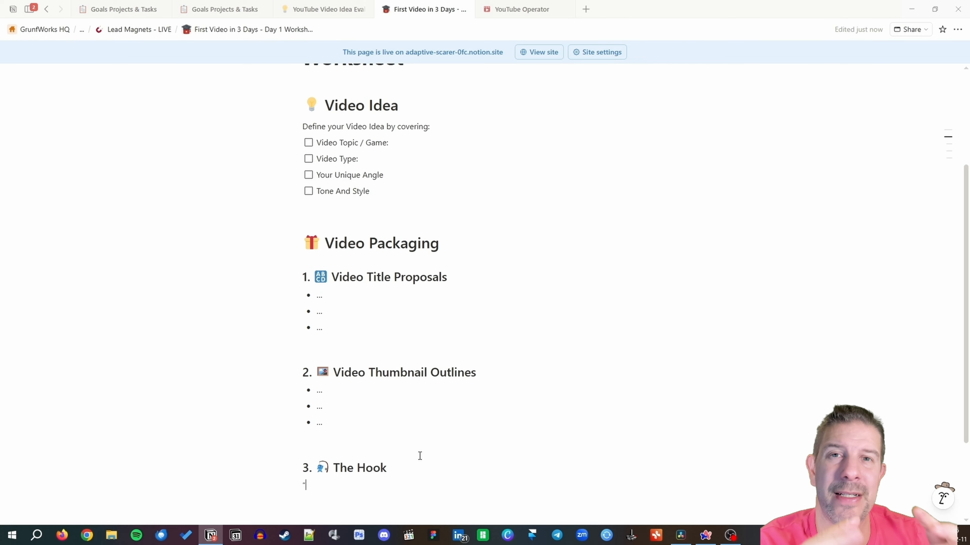
{"action": "type", "text": "The first 30 Secon"}
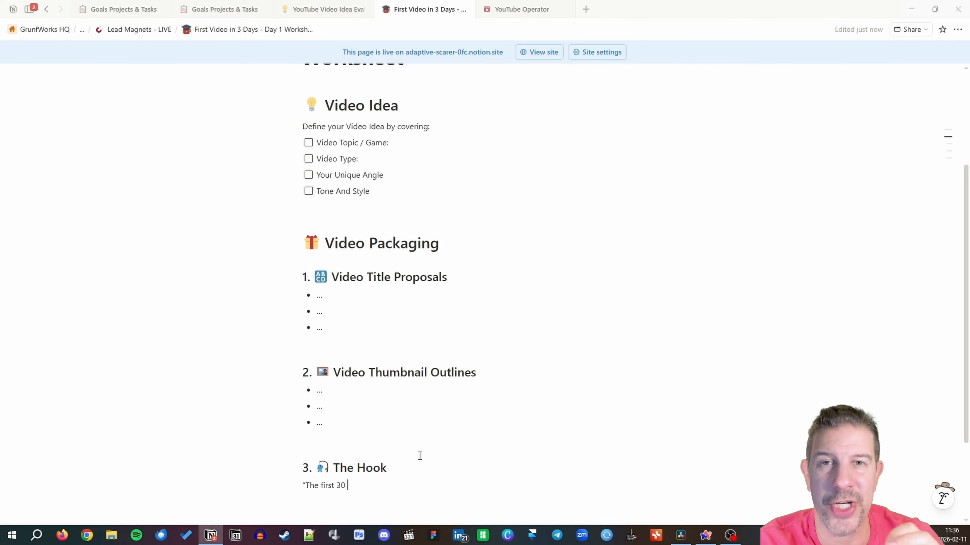
{"action": "key", "text": "BackSpace"}
{"action": "key", "text": "BackSpace"}
{"action": "key", "text": "BackSpace"}
{"action": "key", "text": "BackSpace"}
{"action": "key", "text": "BackSpace"}
{"action": "type", "text": "se"}
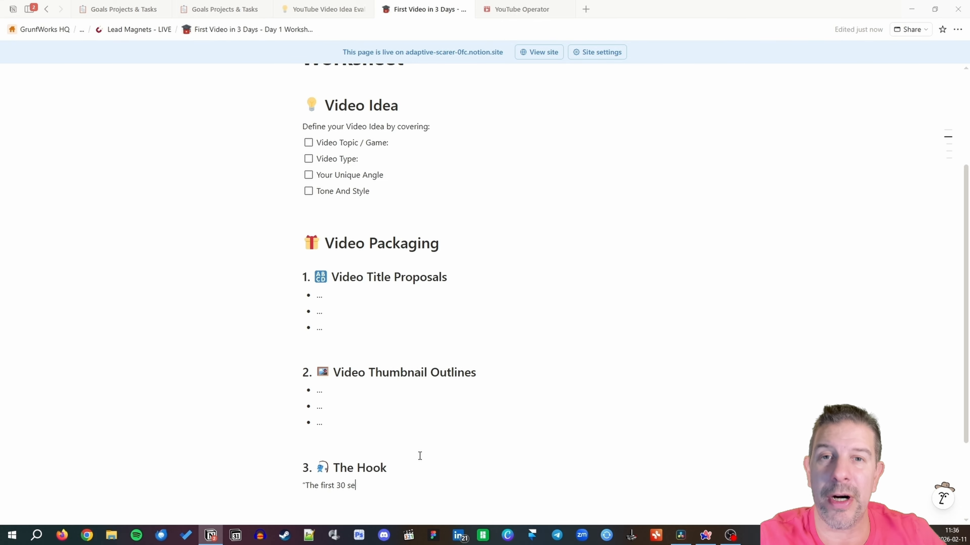
{"action": "type", "text": "conds of your video here\""}
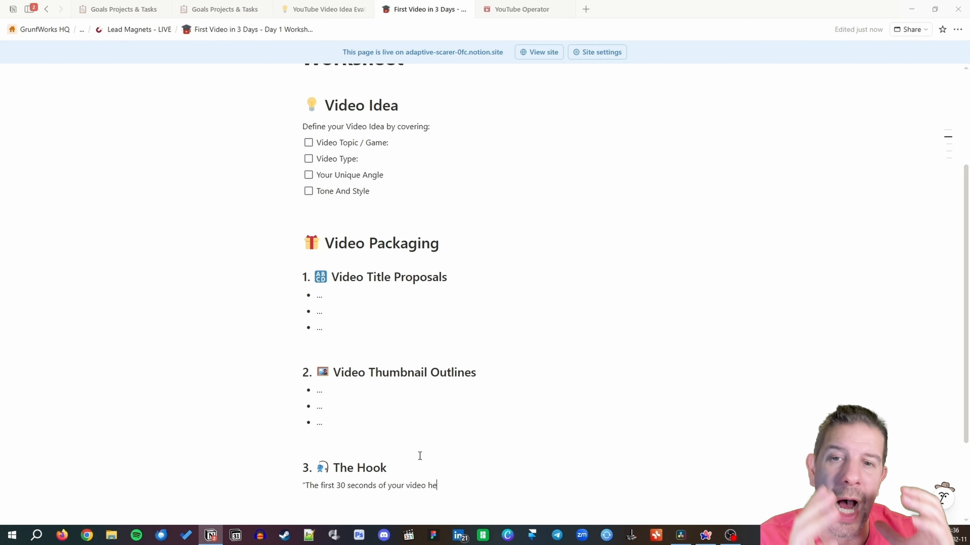
{"action": "key", "text": "shift+Home"}
{"action": "key", "text": "ctrl+i"}
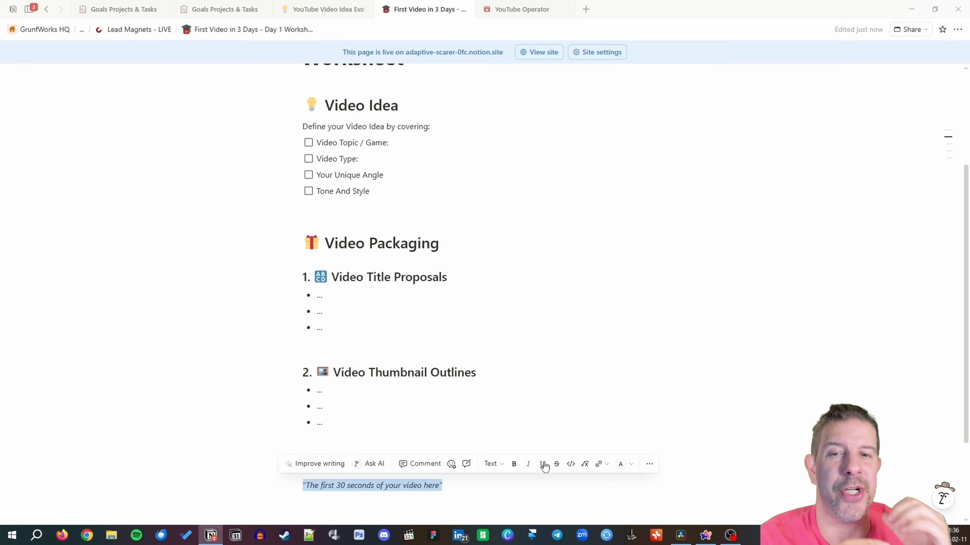
{"action": "left_click", "coordinate": [469, 417]}
- Give the Video Idea and Video Packaging headings a green background
{"action": "scroll", "coordinate": [469, 417], "scroll_direction": "up", "scroll_amount": 4}
{"action": "left_click", "coordinate": [291, 258]}
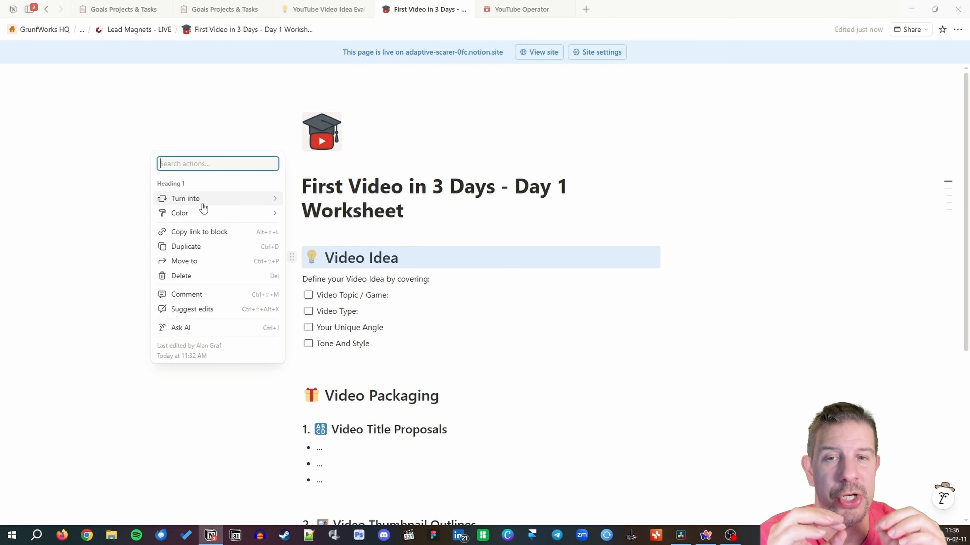
{"action": "mouse_move", "coordinate": [202, 213]}
{"action": "left_click", "coordinate": [339, 338]}
{"action": "left_click", "coordinate": [291, 396]}
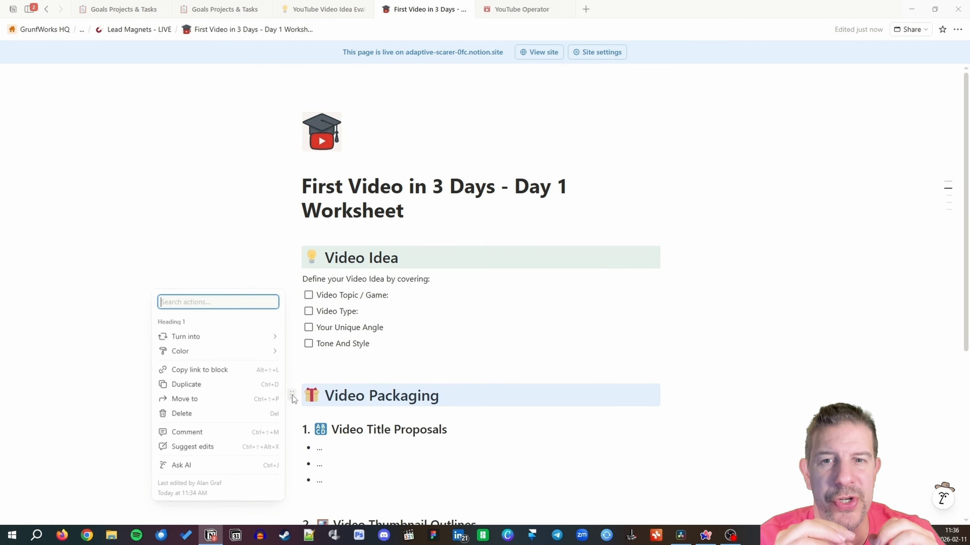
{"action": "mouse_move", "coordinate": [263, 351]}
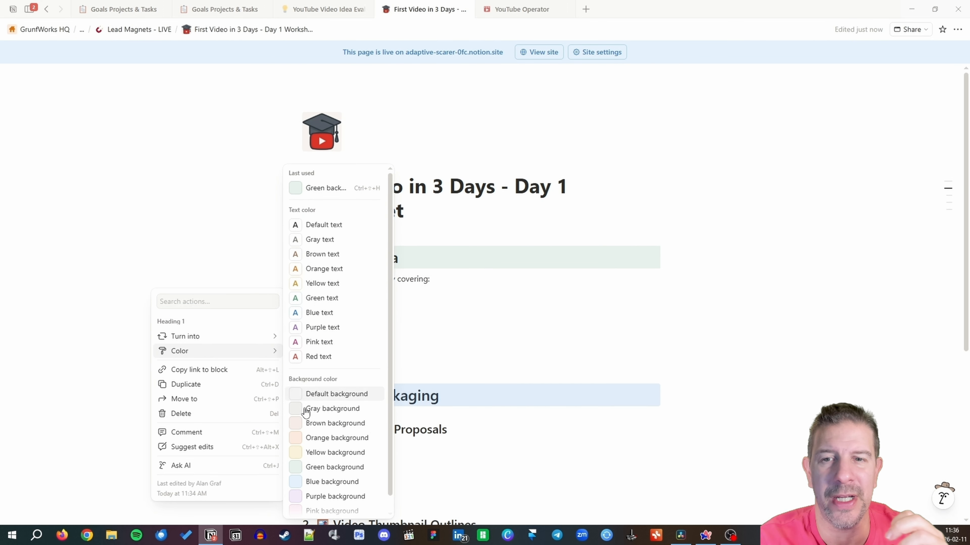
{"action": "left_click", "coordinate": [338, 468]}
- Add a Heading 1 reading "Day 1:" below the hook text, leaving a blank line in between
{"action": "scroll", "coordinate": [403, 374], "scroll_direction": "down", "scroll_amount": 6}
{"action": "left_click", "coordinate": [334, 400]}
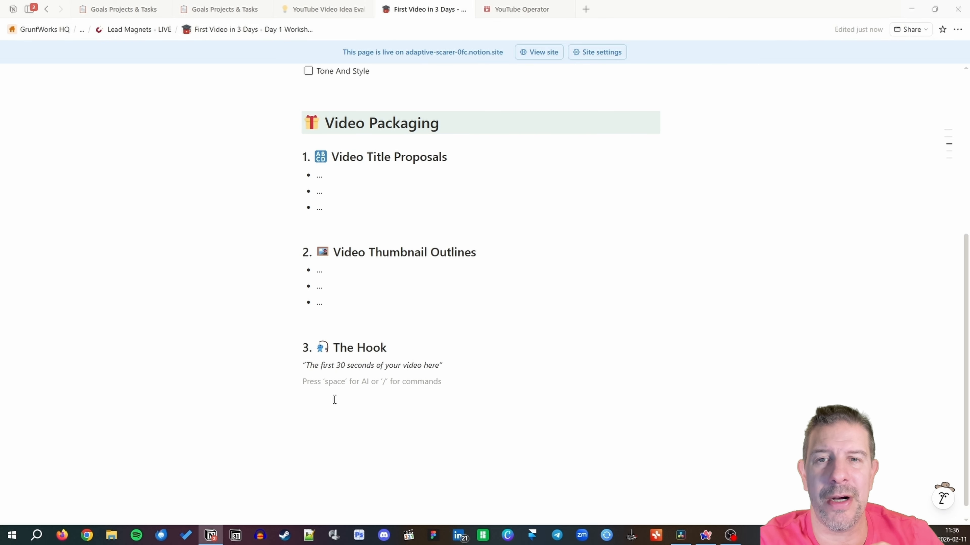
{"action": "scroll", "coordinate": [331, 397], "scroll_direction": "up", "scroll_amount": 6}
{"action": "scroll", "coordinate": [325, 410], "scroll_direction": "down", "scroll_amount": 6}
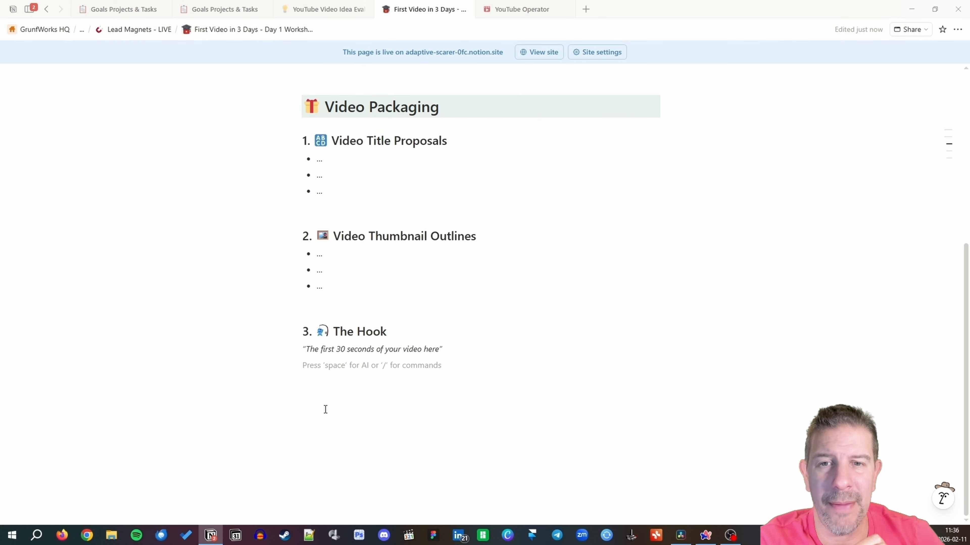
{"action": "key", "text": "Return"}
{"action": "type", "text": "/h1"}
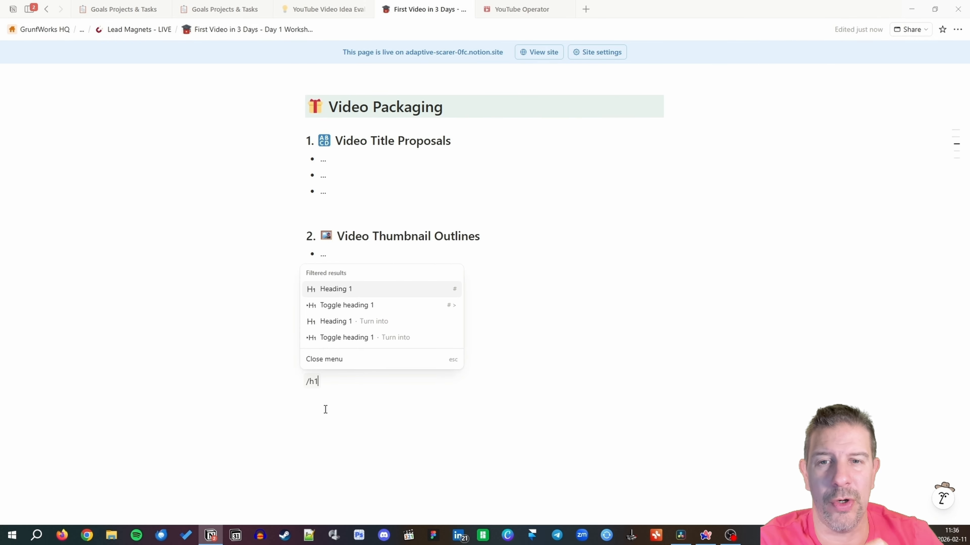
{"action": "key", "text": "Return"}
{"action": "type", "text": "D"}
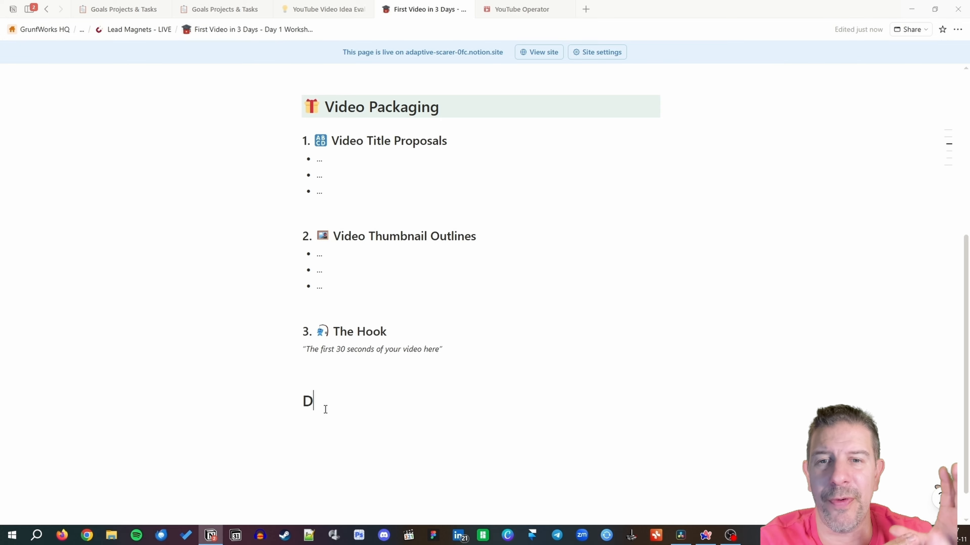
{"action": "type", "text": "ay 1"}
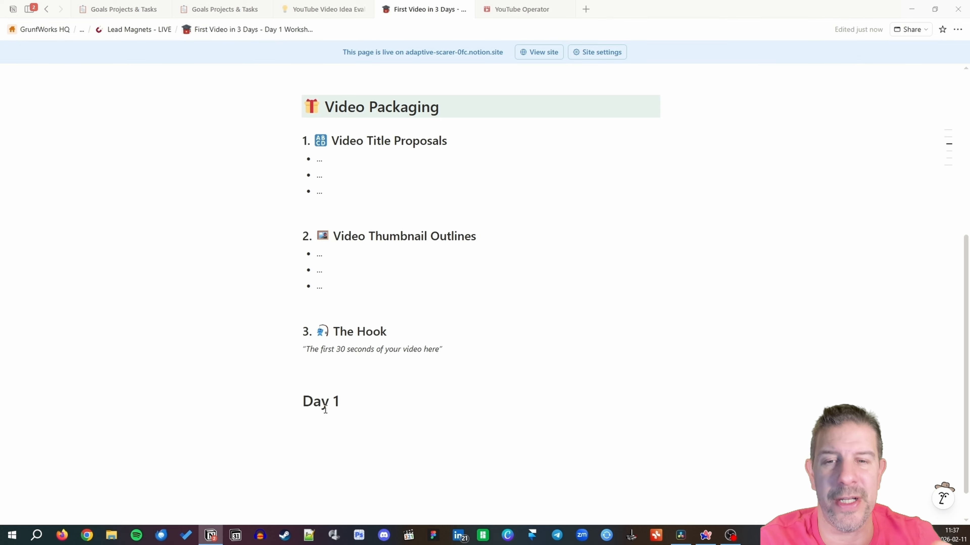
{"action": "type", "text": ":"}
- Complete the Day 1 heading with "Idea and Packaging Checklist" and put a green check mark emoji at its start
{"action": "scroll", "coordinate": [297, 321], "scroll_direction": "up", "scroll_amount": 4}
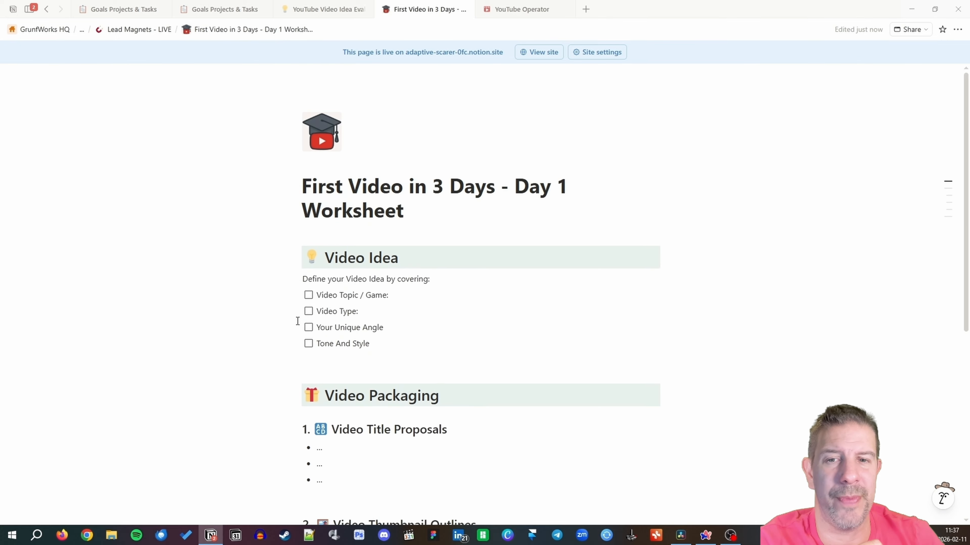
{"action": "scroll", "coordinate": [297, 321], "scroll_direction": "down", "scroll_amount": 5}
{"action": "type", "text": "Idea and Packaging Checklist"}
{"action": "key", "text": "Home"}
{"action": "type", "text": ":chec"}
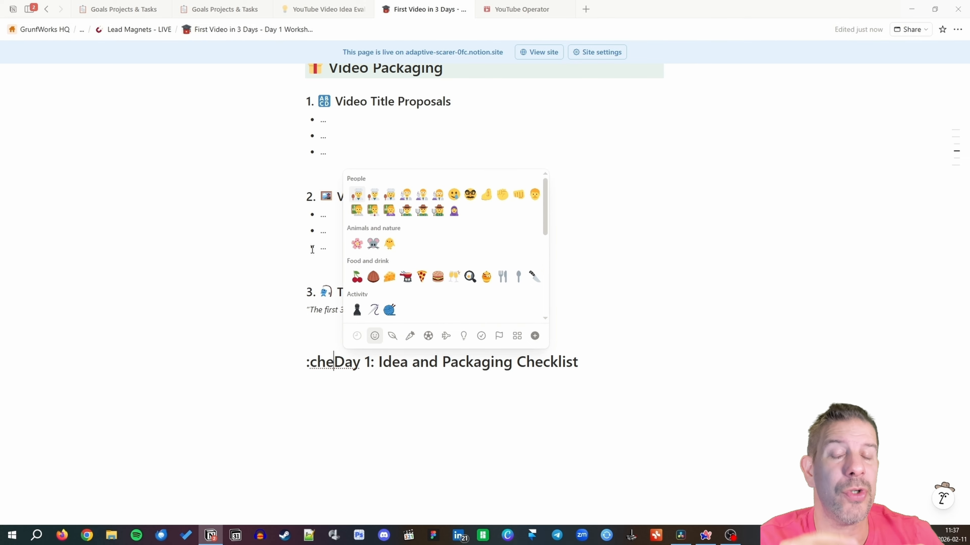
{"action": "left_click", "coordinate": [390, 339]}
{"action": "left_click", "coordinate": [567, 362]}
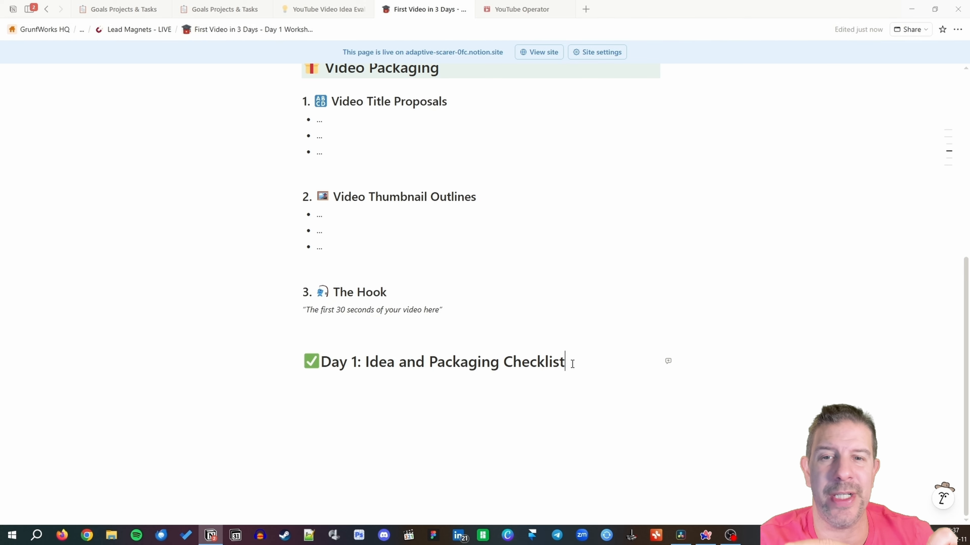
- Add a Heading 2 reading "Idea Verification" directly below the Day 1 checklist heading
{"action": "key", "text": "Return"}
{"action": "type", "text": "/h2"}
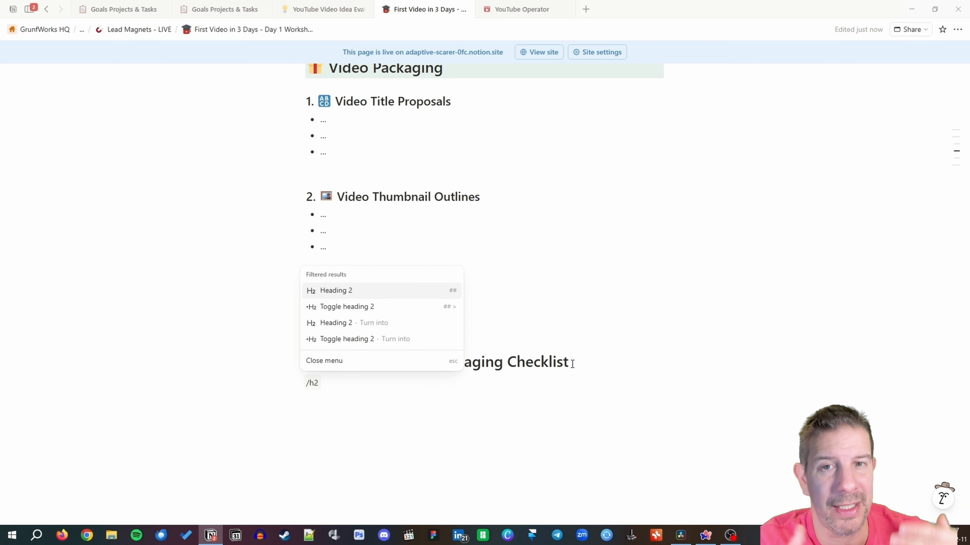
{"action": "key", "text": "Return"}
{"action": "type", "text": "Idea"}
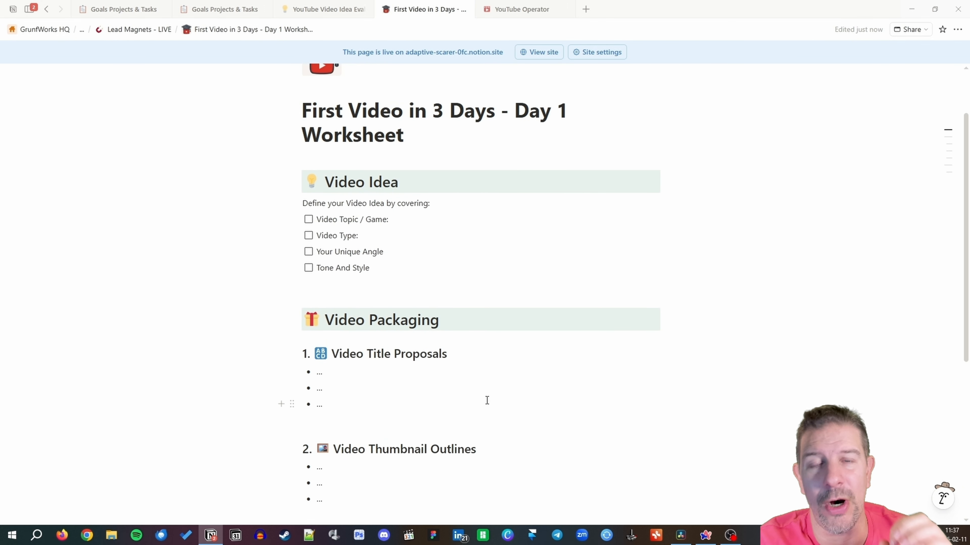
{"action": "scroll", "coordinate": [487, 401], "scroll_direction": "down", "scroll_amount": 6}
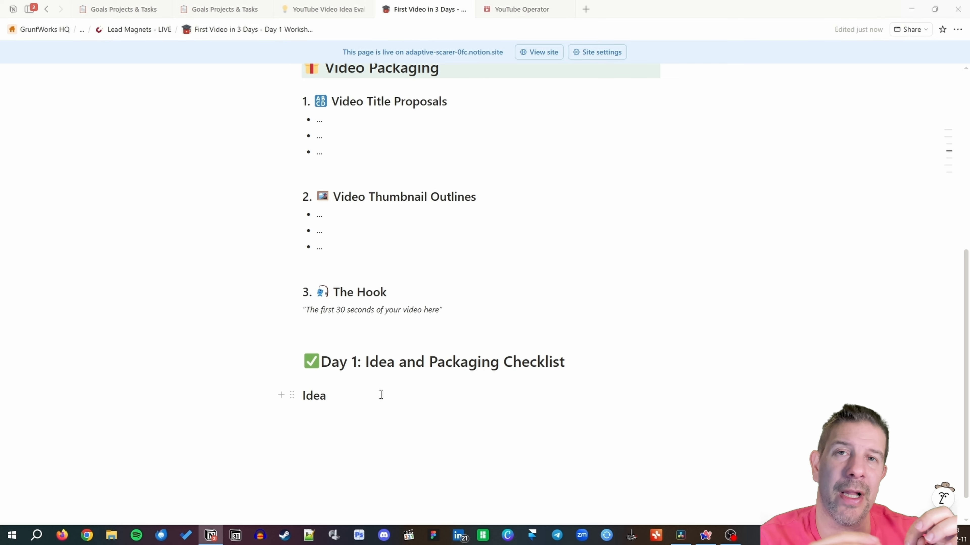
{"action": "type", "text": "Verification"}
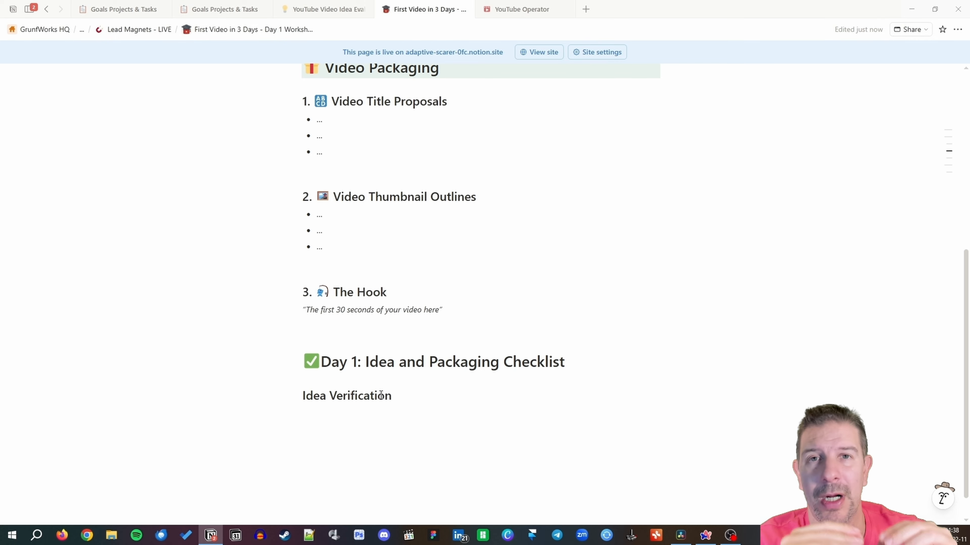
{"action": "key", "text": "Return"}
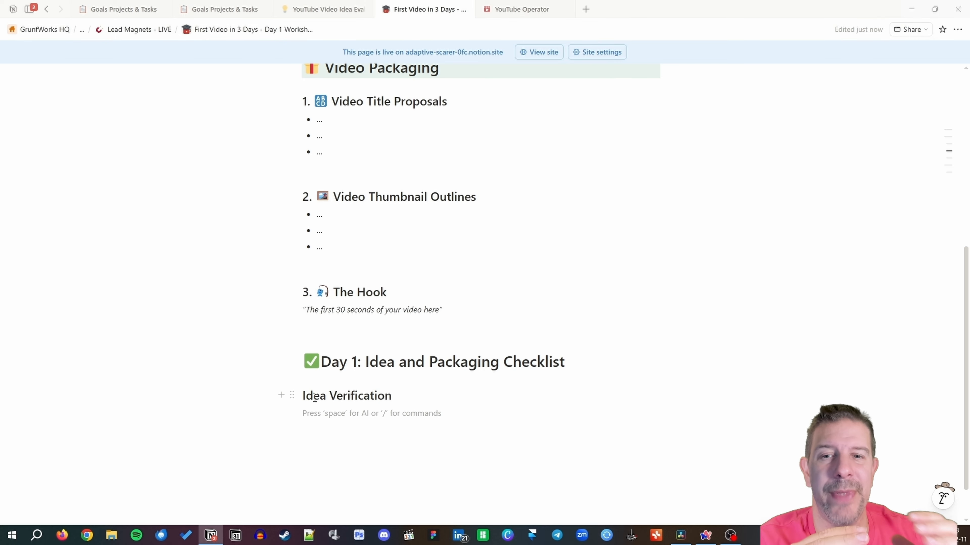
- Insert a light bulb emoji at the start of the Idea Verification heading
{"action": "left_click", "coordinate": [303, 397]}
{"action": "type", "text": "/emoji"}
{"action": "key", "text": "Return"}
{"action": "key", "text": "Return"}
{"action": "left_click", "coordinate": [429, 399]}
- Add a Heading 2 reading "Packaging Verification" with a gift emoji in front, leaving blank space below the Idea Verification heading
{"action": "key", "text": "Return"}
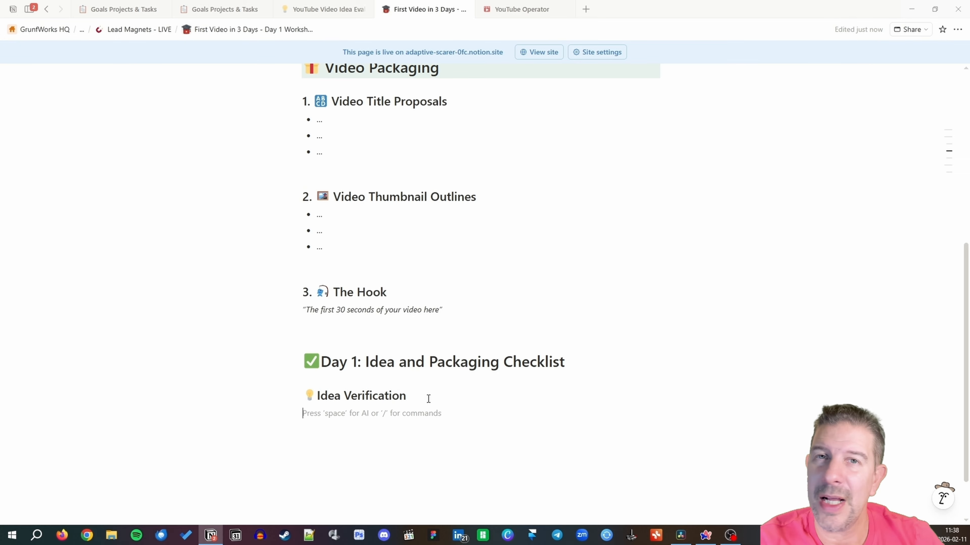
{"action": "key", "text": "Return"}
{"action": "type", "text": "/"}
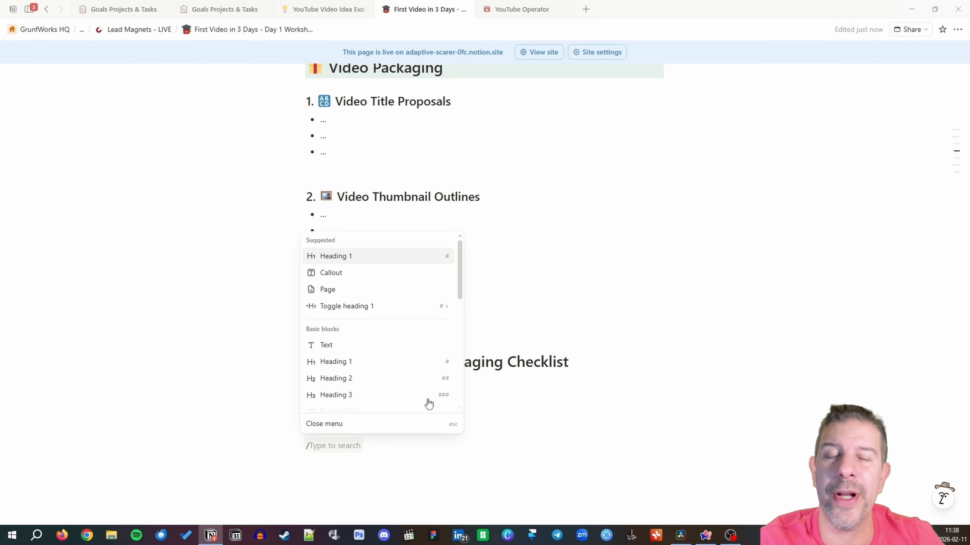
{"action": "type", "text": "h2"}
{"action": "key", "text": "Return"}
{"action": "type", "text": "/em"}
{"action": "key", "text": "Return"}
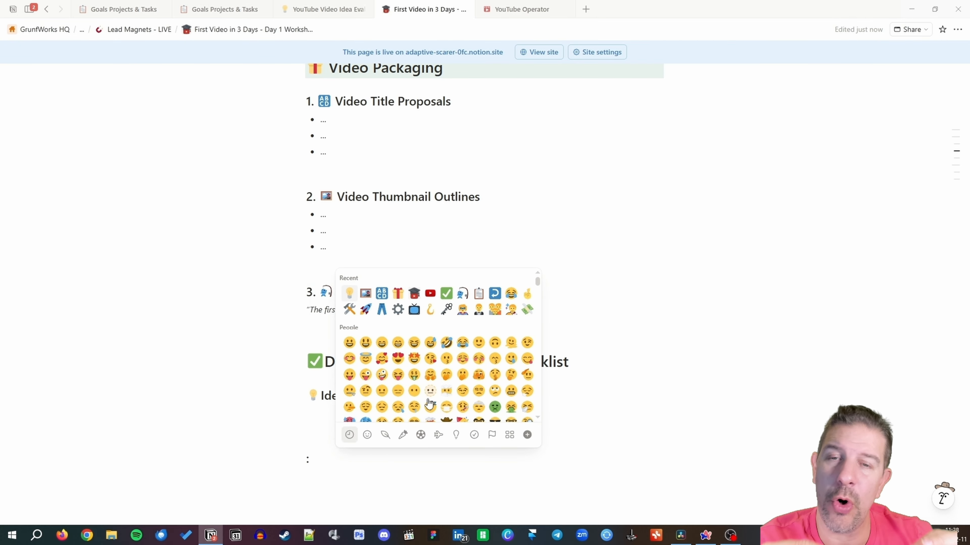
{"action": "left_click", "coordinate": [399, 293]}
{"action": "type", "text": "P"}
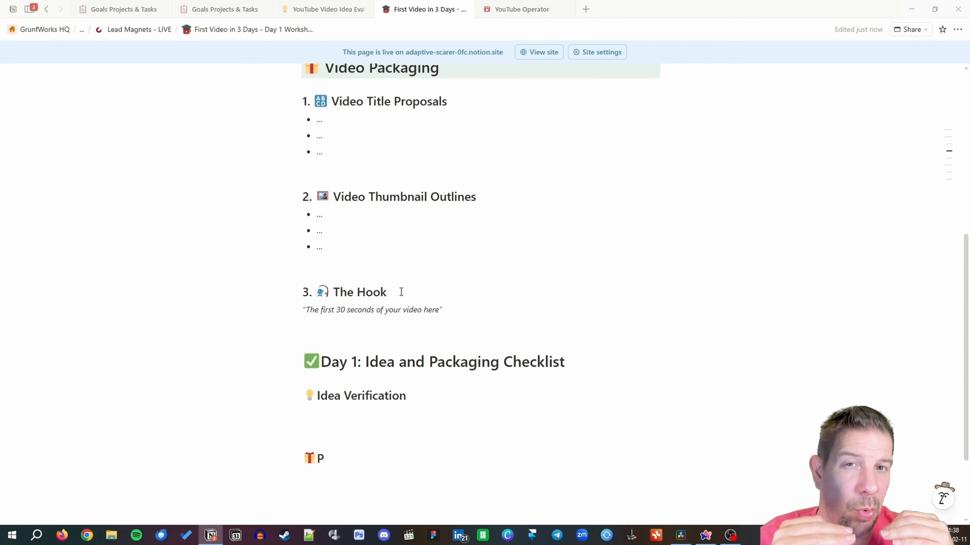
{"action": "type", "text": "ackaging Verificatio"}
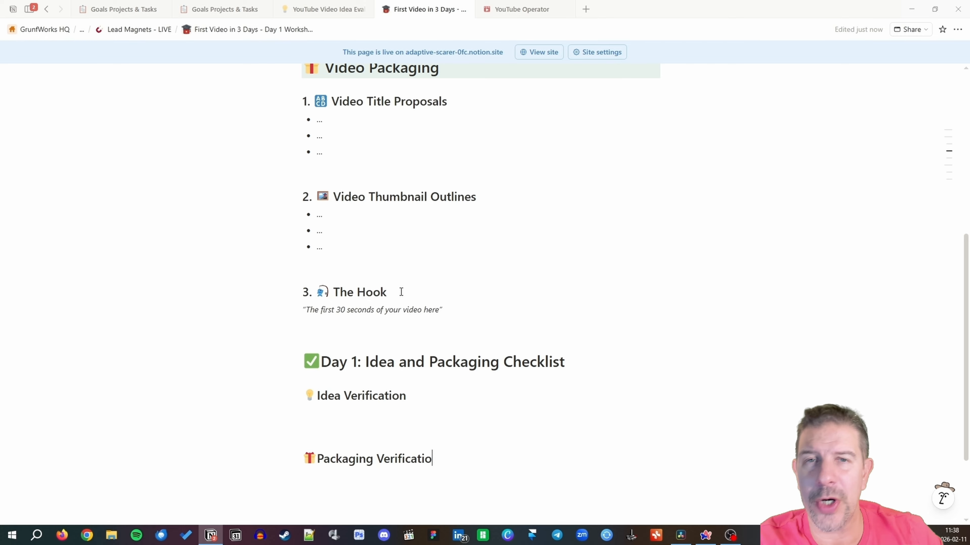
{"action": "type", "text": "n"}
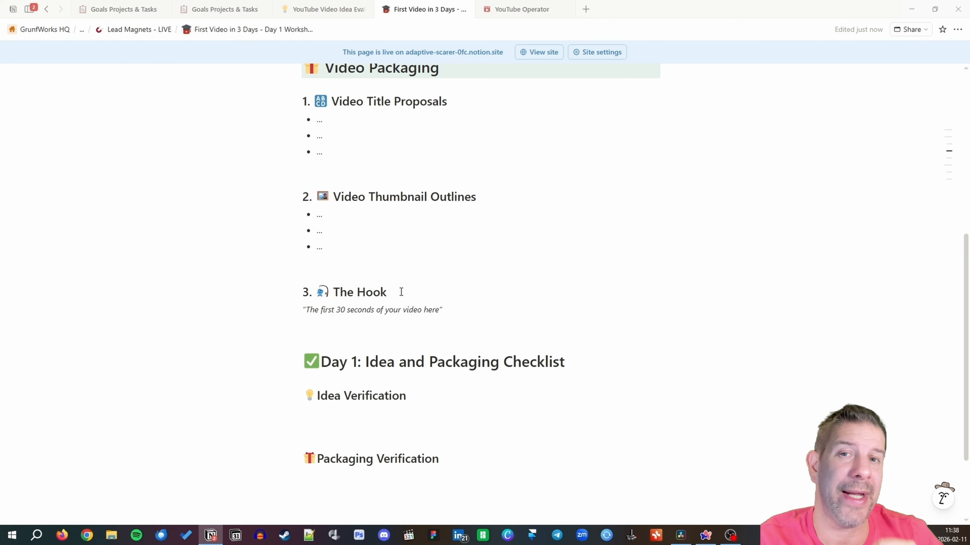
- Give the "Day 1: Idea and Packaging Checklist" heading a green background
{"action": "left_click", "coordinate": [294, 361]}
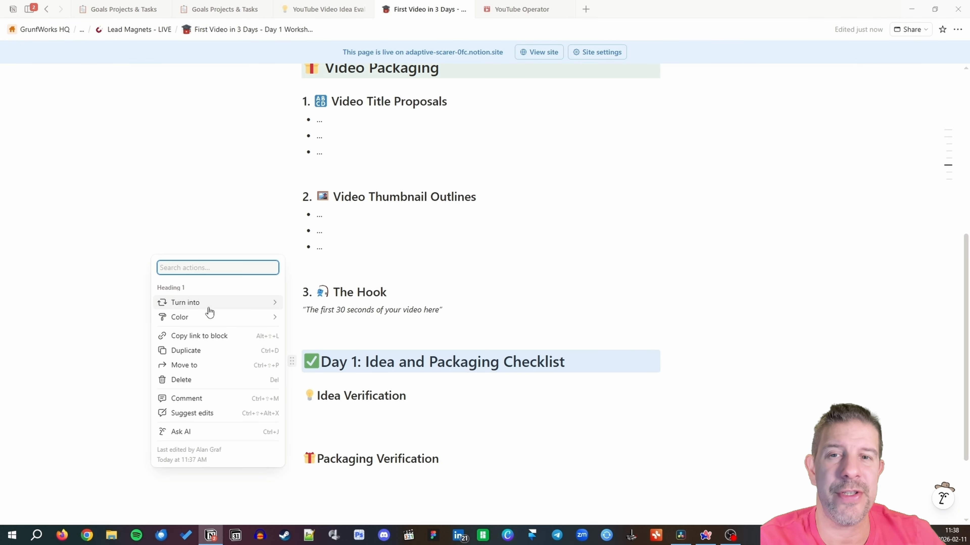
{"action": "mouse_move", "coordinate": [249, 319]}
{"action": "left_click", "coordinate": [335, 442]}
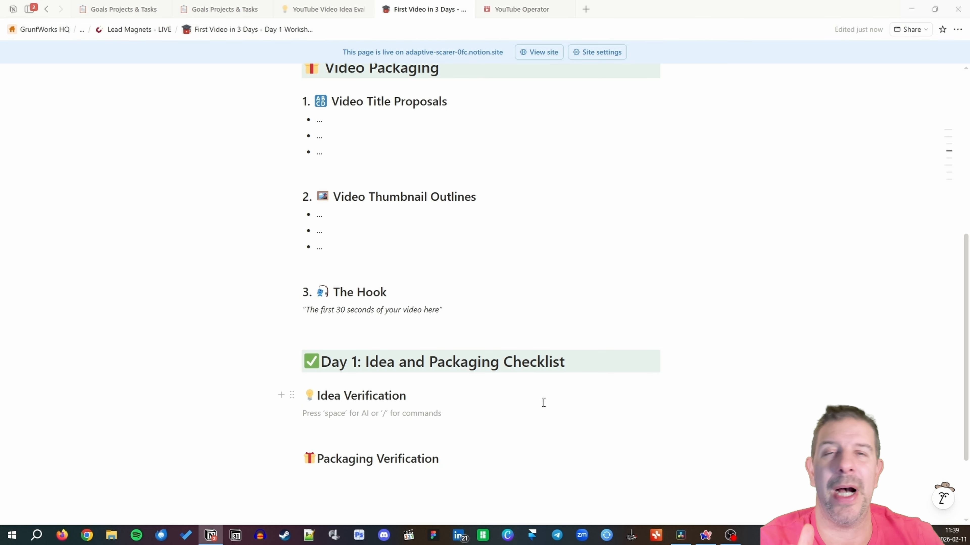
- Turn the four Video Idea to-do items into bullet points and add a colon after "Your Unique Angle" and "Tone And Style"
{"action": "scroll", "coordinate": [319, 243], "scroll_direction": "up", "scroll_amount": 6}
{"action": "left_click", "coordinate": [315, 220]}
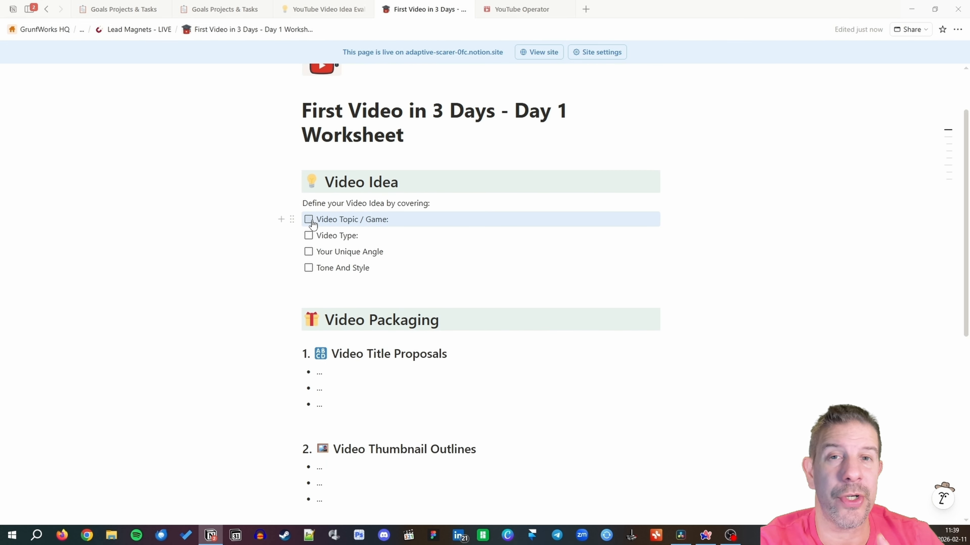
{"action": "left_click", "coordinate": [317, 222]}
{"action": "key", "text": "BackSpace"}
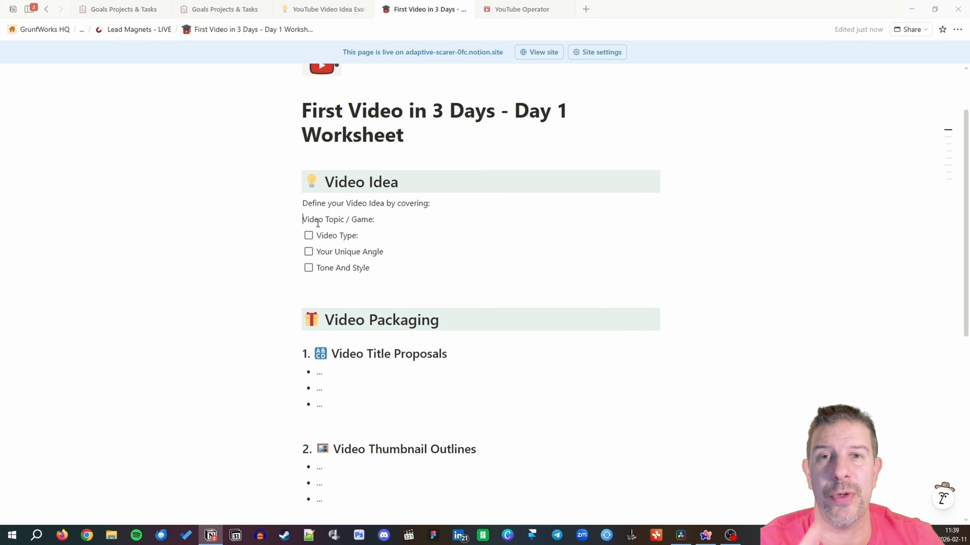
{"action": "type", "text": "-"}
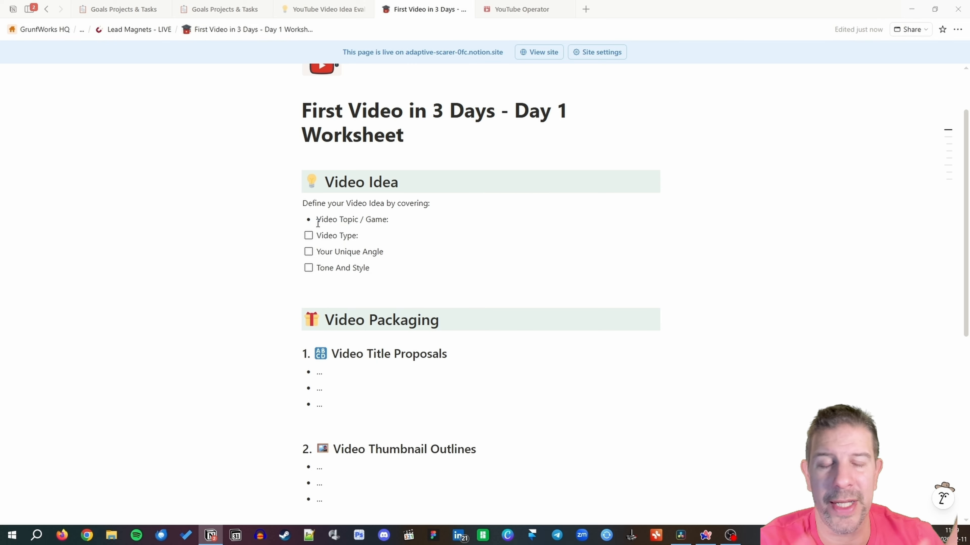
{"action": "key", "text": "Down"}
{"action": "key", "text": "BackSpace"}
{"action": "type", "text": "-"}
{"action": "key", "text": "Down"}
{"action": "key", "text": "BackSpace"}
{"action": "type", "text": "-"}
{"action": "key", "text": "Down"}
{"action": "key", "text": "BackSpace"}
{"action": "type", "text": "-"}
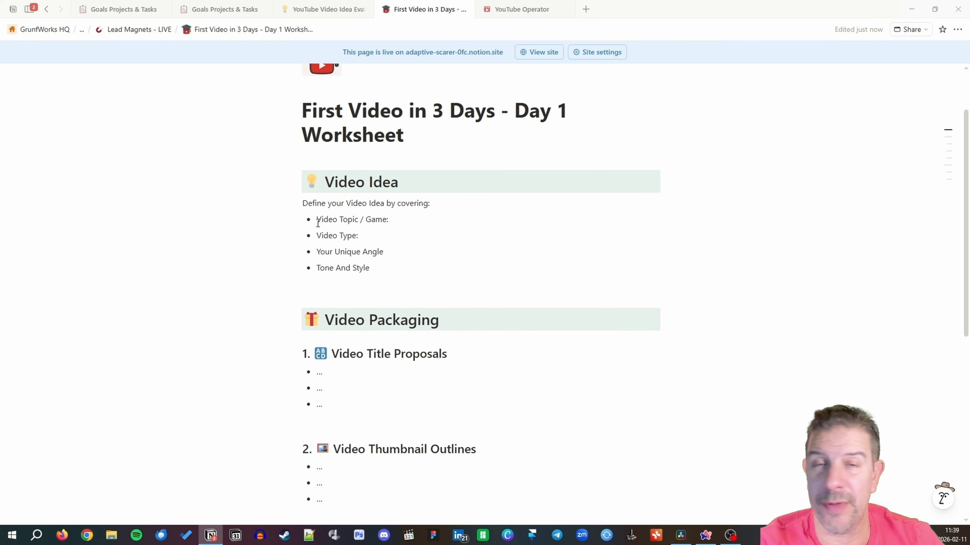
{"action": "left_click", "coordinate": [397, 252]}
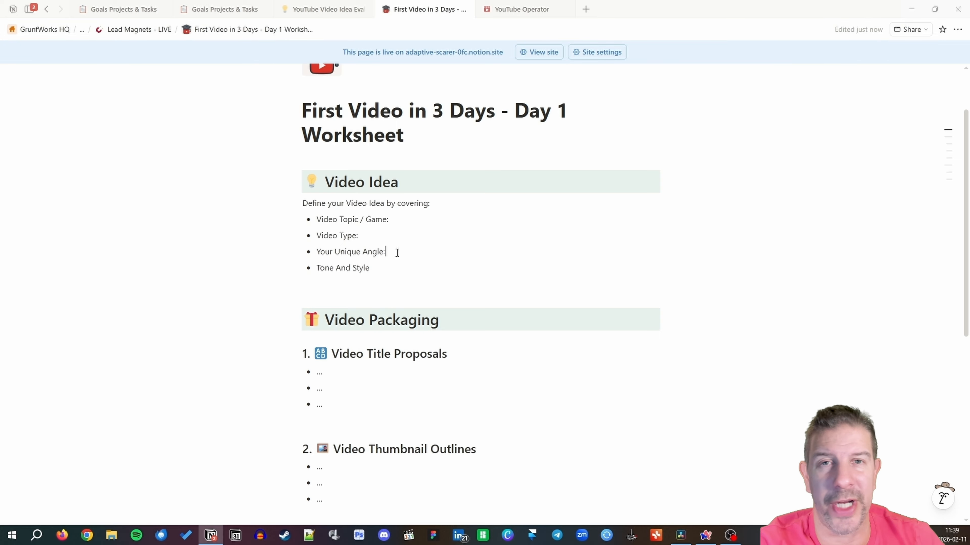
{"action": "left_click", "coordinate": [378, 265]}
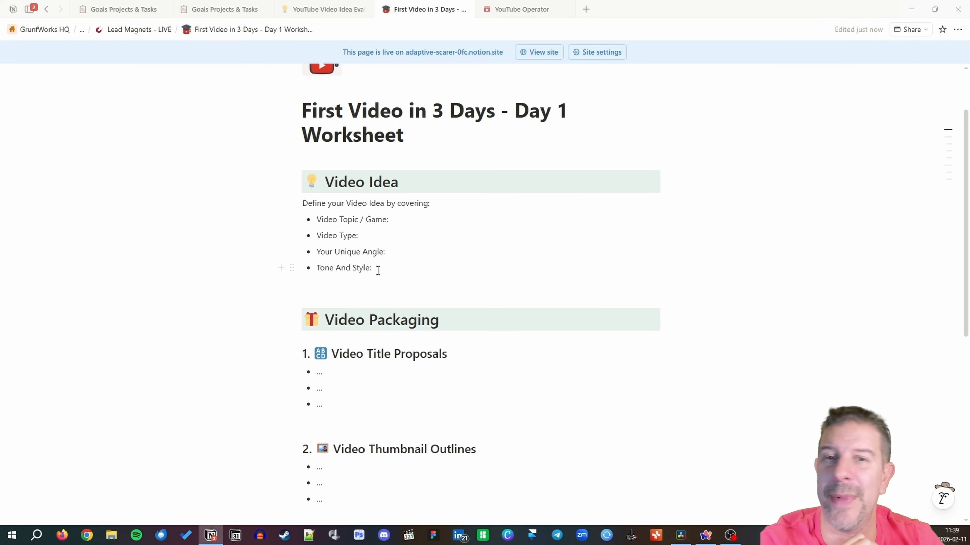
- Add a to-do item reading "Topic Selected & Aligned with the YouTube Channel" under Idea Verification
{"action": "scroll", "coordinate": [373, 289], "scroll_direction": "down", "scroll_amount": 1}
{"action": "scroll", "coordinate": [374, 289], "scroll_direction": "down", "scroll_amount": 3}
{"action": "scroll", "coordinate": [385, 477], "scroll_direction": "up", "scroll_amount": 1}
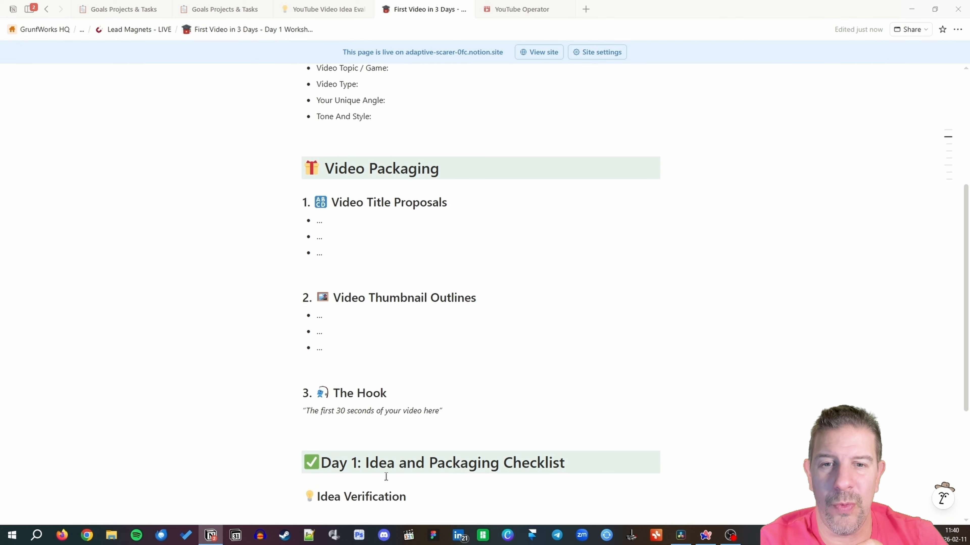
{"action": "scroll", "coordinate": [385, 478], "scroll_direction": "down", "scroll_amount": 1}
{"action": "left_click", "coordinate": [346, 464]}
{"action": "type", "text": "/todo"}
{"action": "key", "text": "Return"}
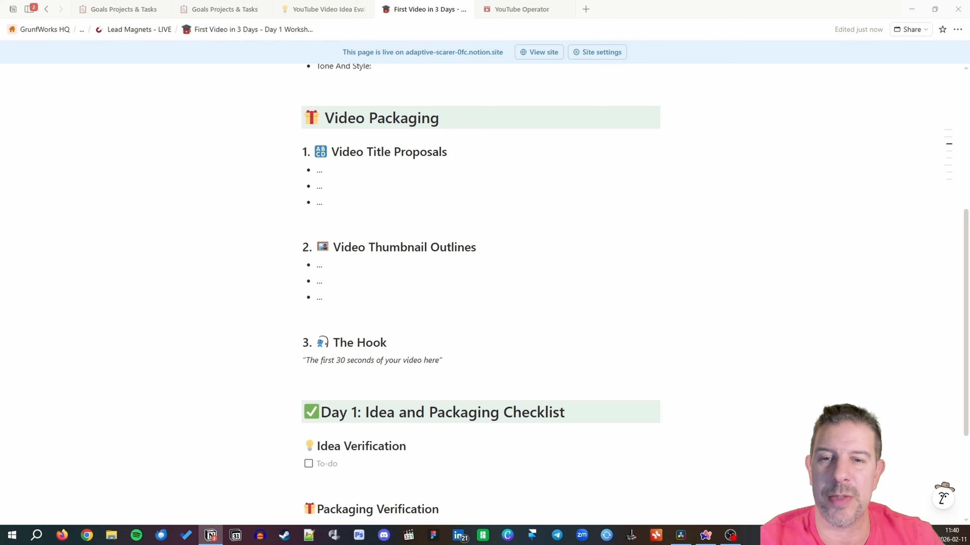
{"action": "type", "text": "Topiu"}
{"action": "type", "text": " S"}
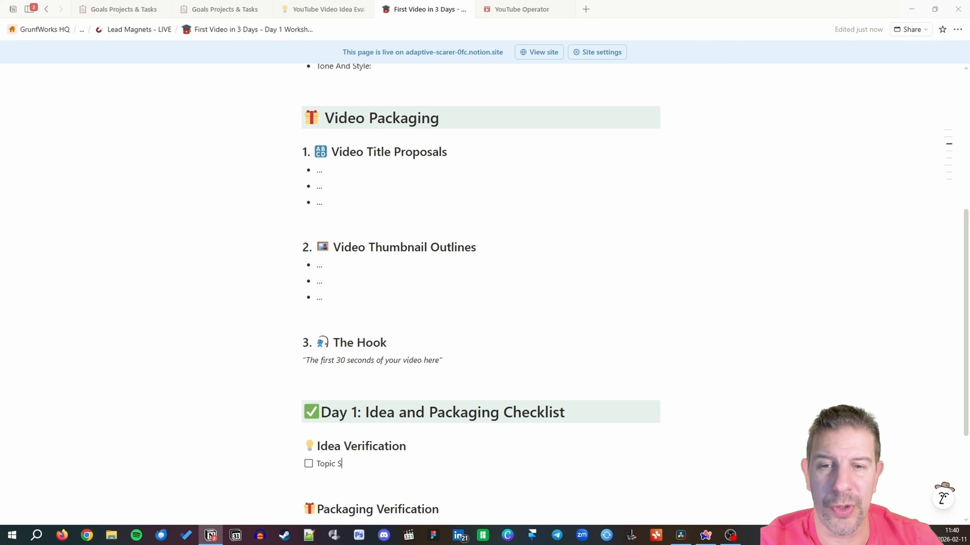
{"action": "type", "text": "elected & Aligned with"}
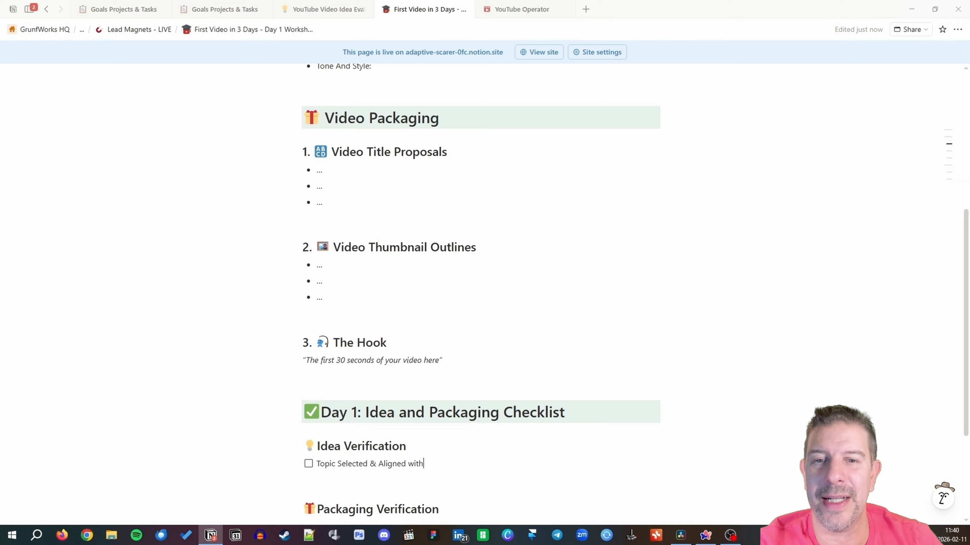
{"action": "type", "text": " the YouT"}
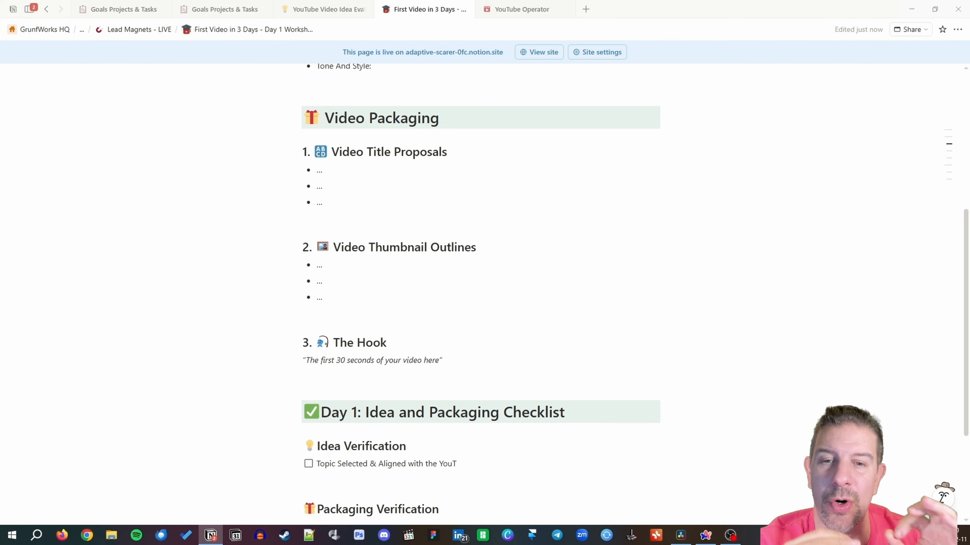
{"action": "type", "text": "ube Channel"}
{"action": "key", "text": "Return"}
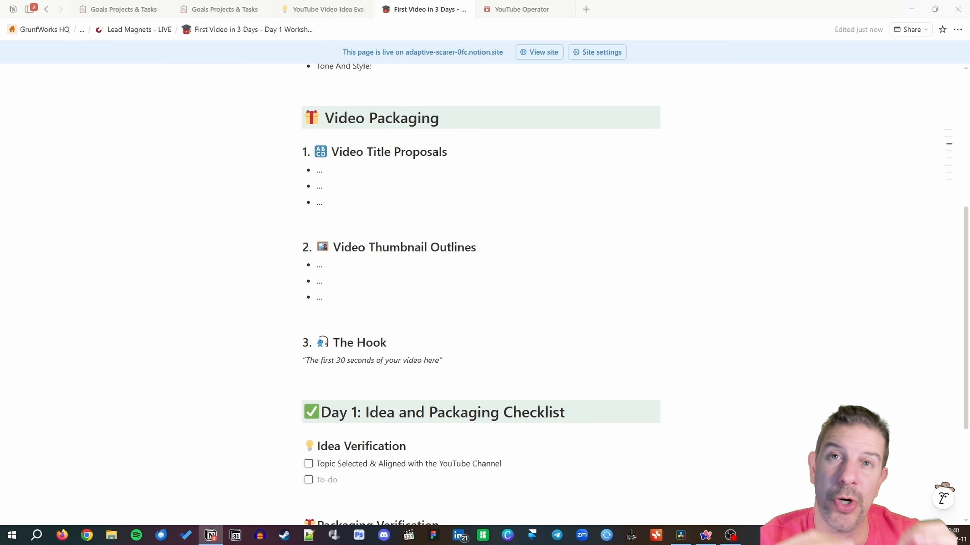
- Add a second Idea Verification to-do reading "Video Type Selected (How to, Listical, Let's Play, Talking head, Vlog, Other)"
{"action": "type", "text": "Video Type Selected"}
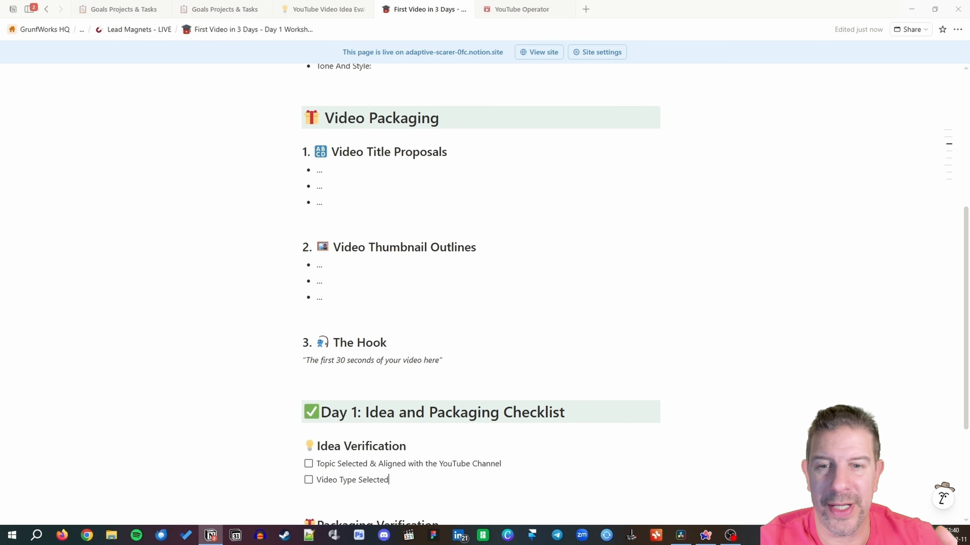
{"action": "type", "text": " (How to, Listical, "}
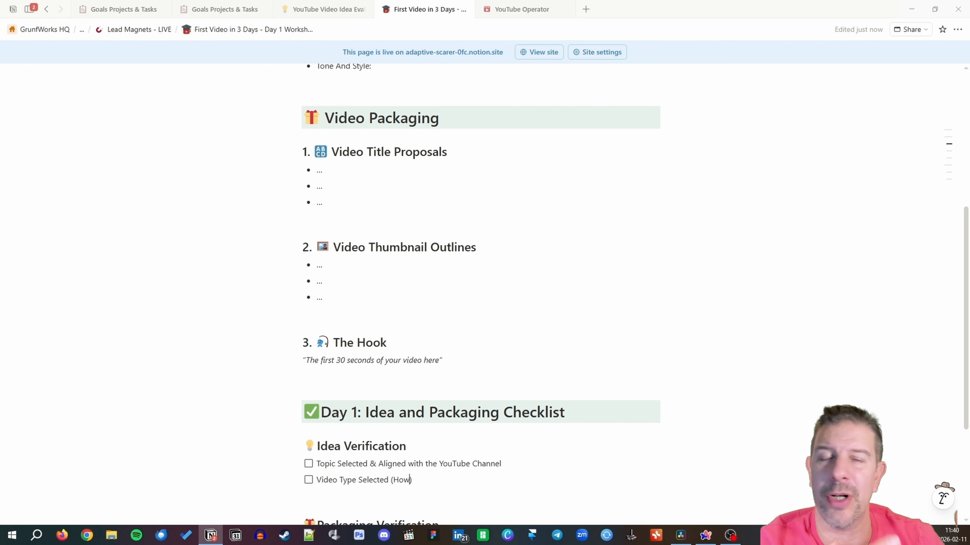
{"action": "type", "text": "Let's Play, Talking "}
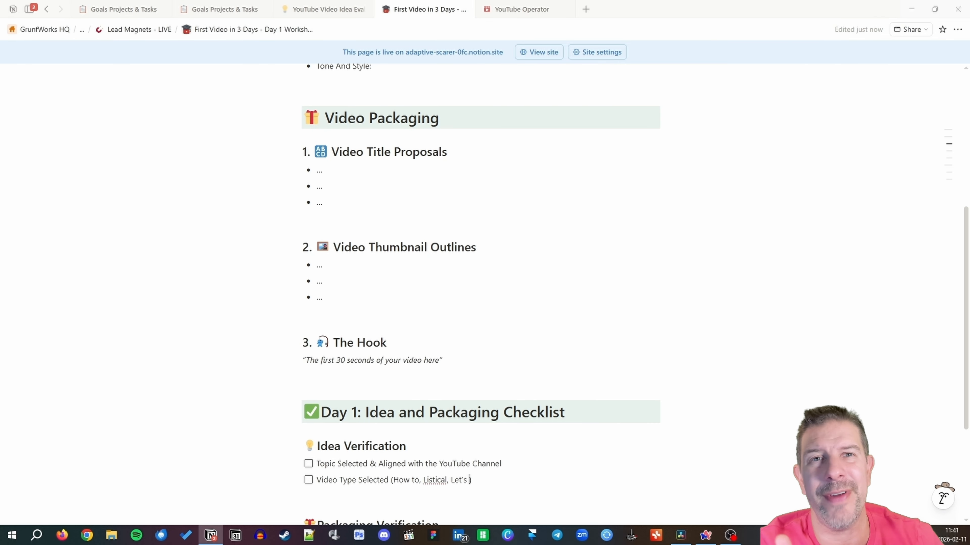
{"action": "type", "text": "head, Vlog, Other"}
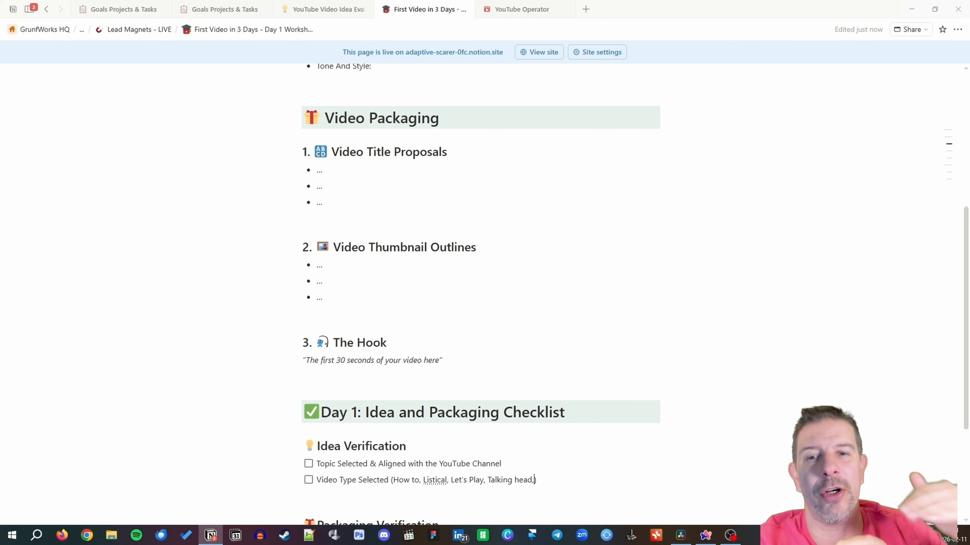
{"action": "key", "text": "End"}
{"action": "key", "text": "Return"}
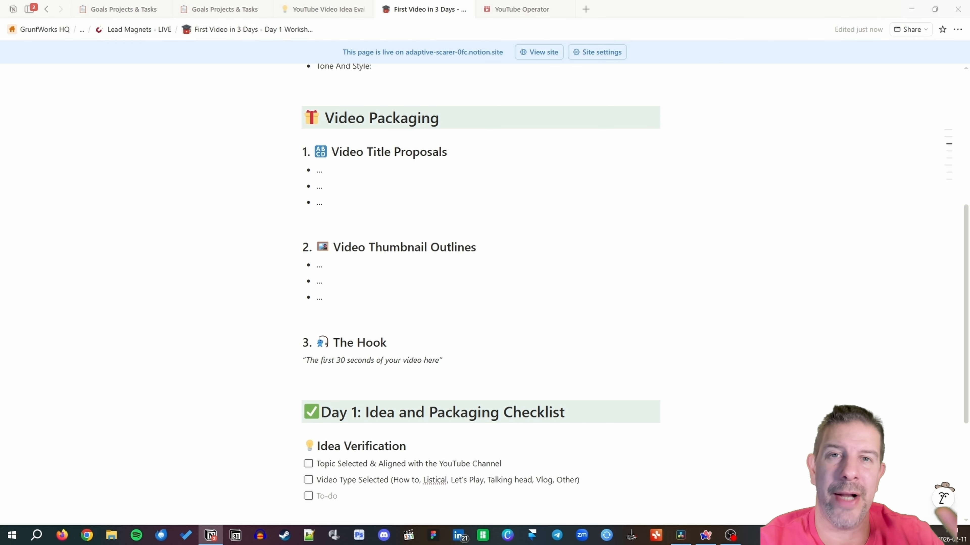
- Add the Idea Verification to-dos "Your Angle clearly defined" and "Tone & Style Set"
{"action": "type", "text": "Your A"}
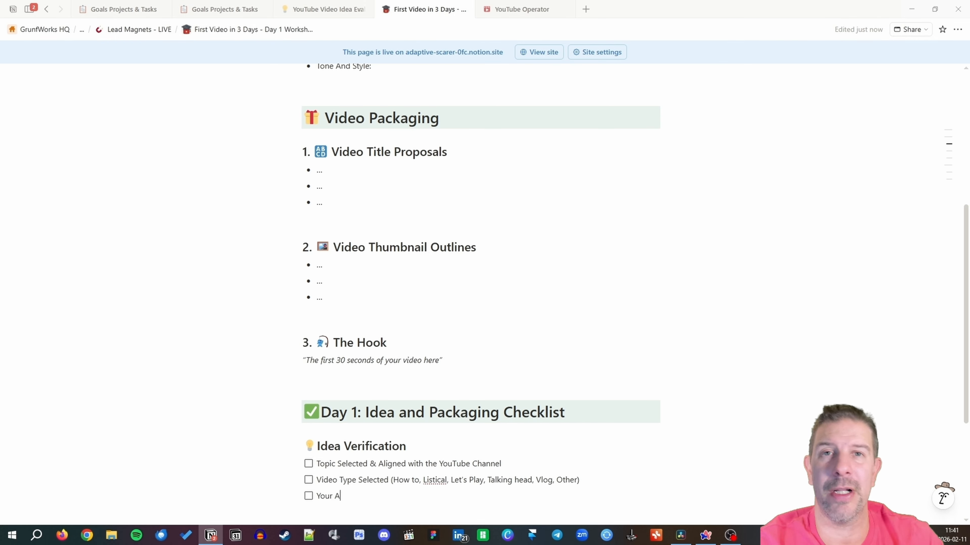
{"action": "type", "text": "ngle clearly defined"}
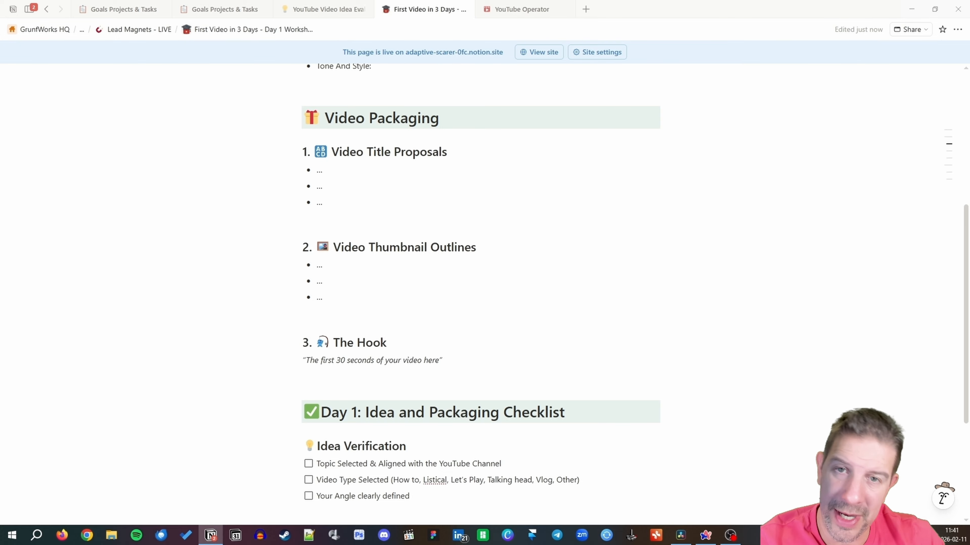
{"action": "key", "text": "Return"}
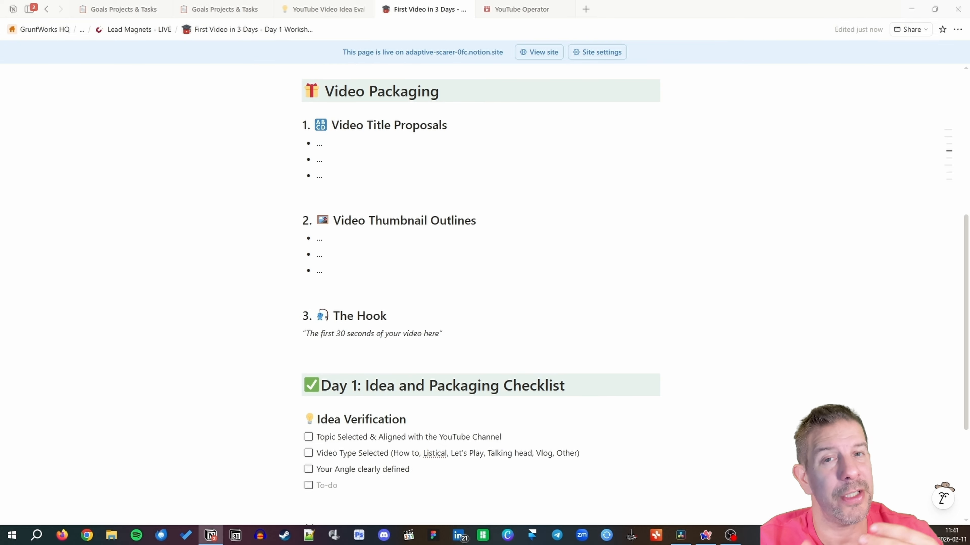
{"action": "type", "text": "Tone 5"}
{"action": "key", "text": "BackSpace"}
{"action": "type", "text": "% "}
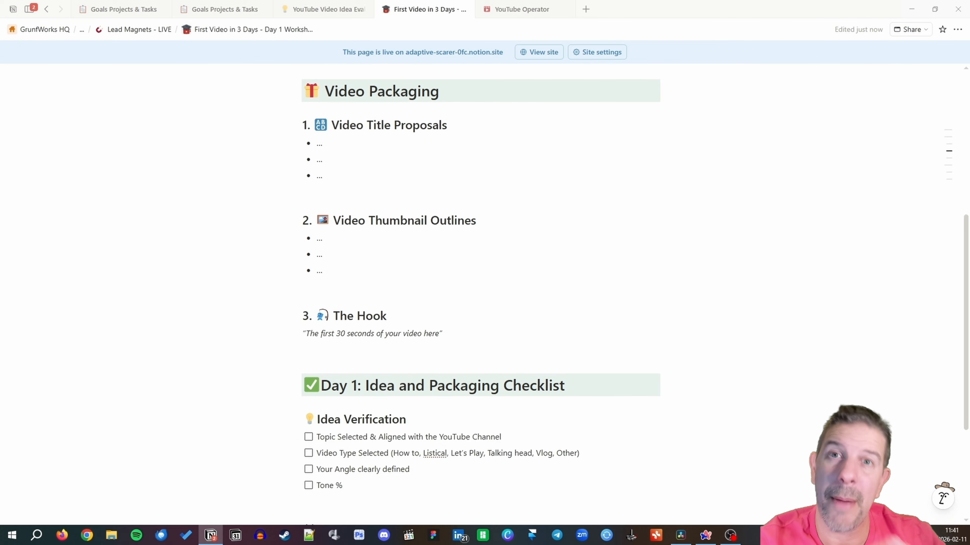
{"action": "key", "text": "BackSpace"}
{"action": "key", "text": "BackSpace"}
{"action": "type", "text": "& Style Set"}
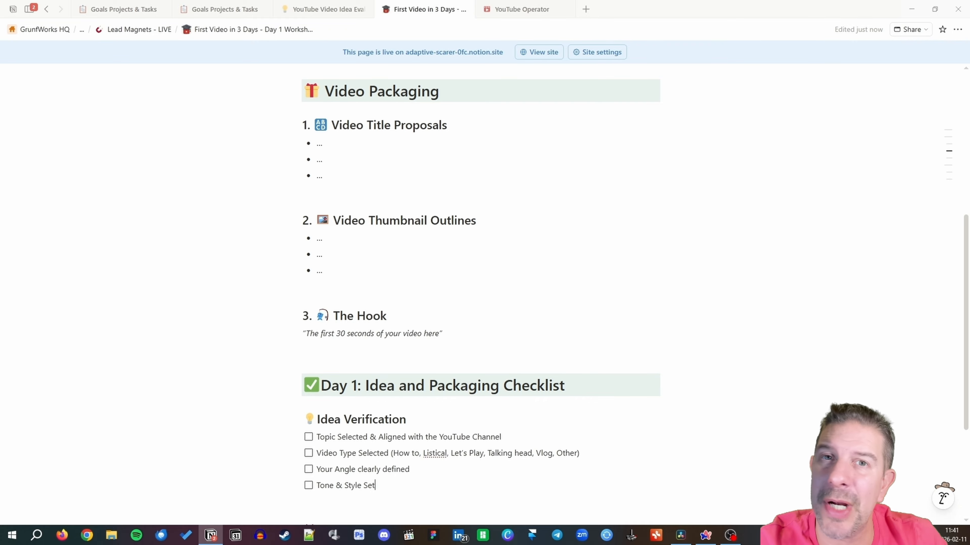
- Extend the "Tone & Style Set" to-do with "(Fast paced and energetic, calm & soothing, Slow & methodical)"
{"action": "type", "text": " (Fast paced and energetic"}
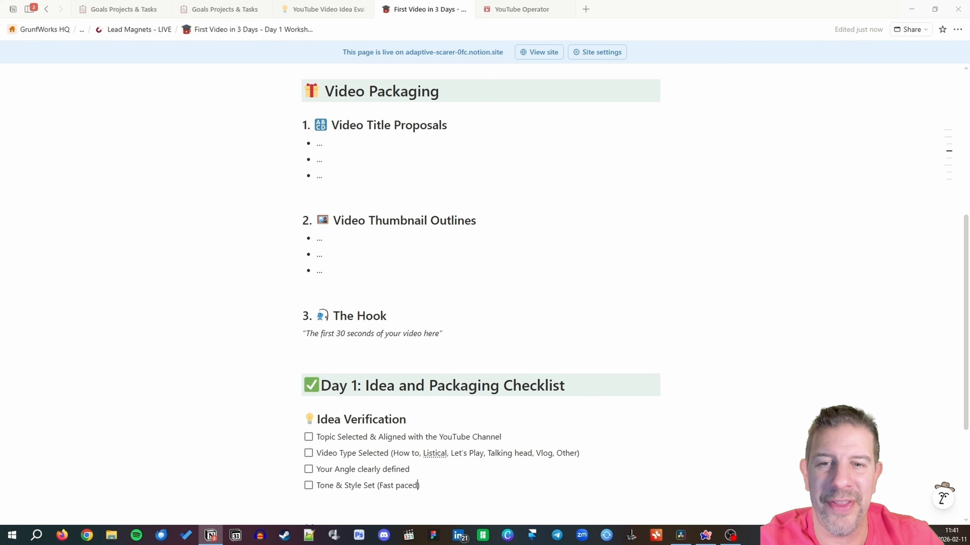
{"action": "type", "text": ", calm & soothing, Slpow"}
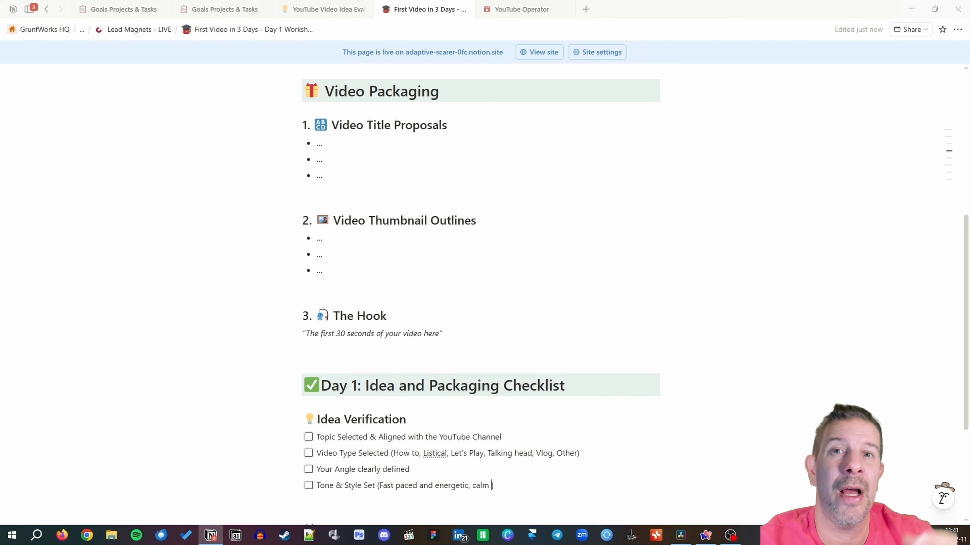
{"action": "key", "text": "BackSpace"}
{"action": "key", "text": "BackSpace"}
{"action": "key", "text": "BackSpace"}
{"action": "key", "text": "BackSpace"}
{"action": "type", "text": "low & meth"}
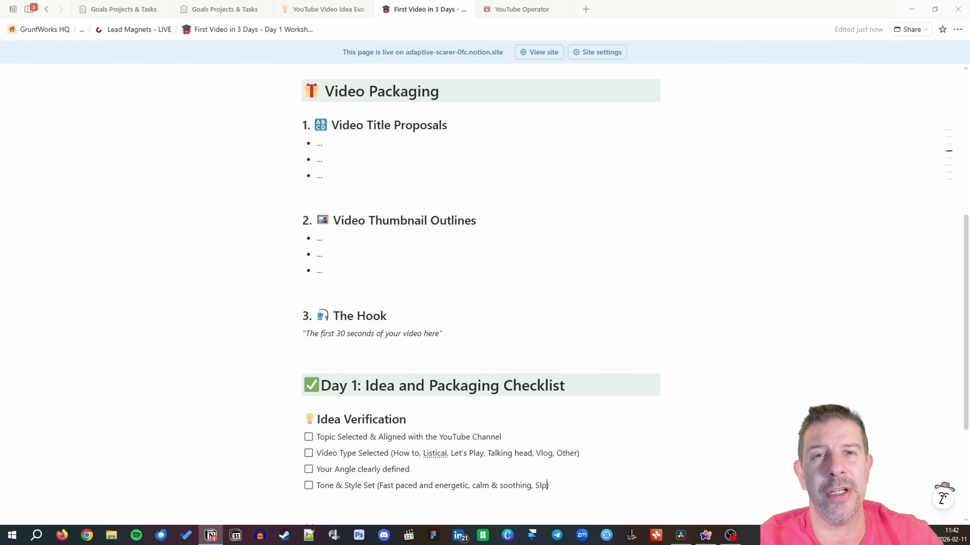
{"action": "type", "text": "odical"}
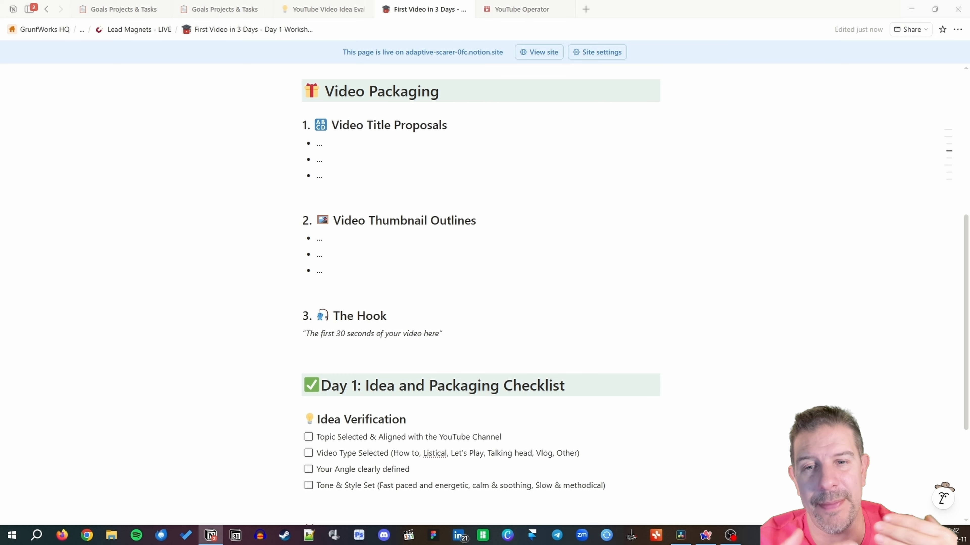
- Start a to-do list under Packaging Verification with "Title communicates clear value to viewer" and "Title sparks curiosity"
{"action": "scroll", "coordinate": [346, 381], "scroll_direction": "down", "scroll_amount": 5}
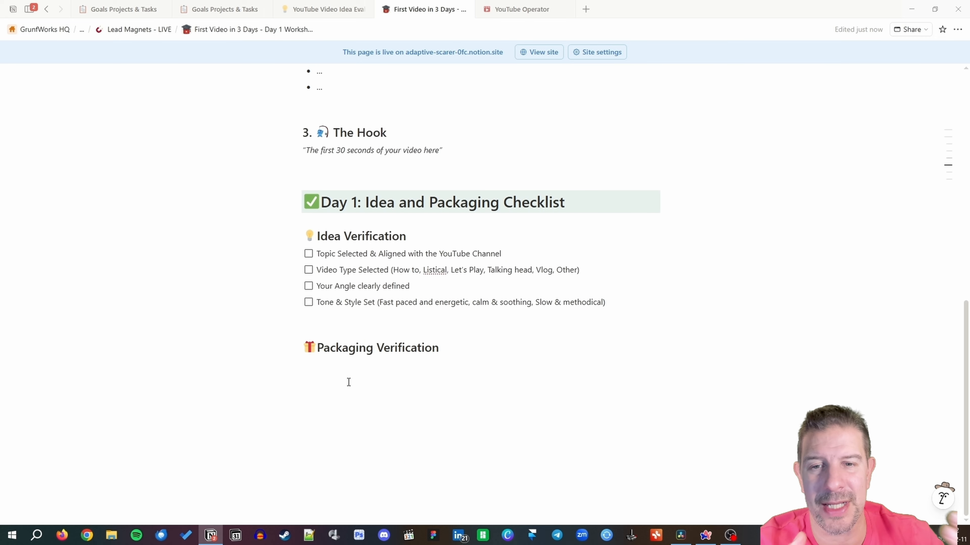
{"action": "left_click", "coordinate": [348, 323]}
{"action": "left_click", "coordinate": [440, 355]}
{"action": "key", "text": "Return"}
{"action": "type", "text": "/to"}
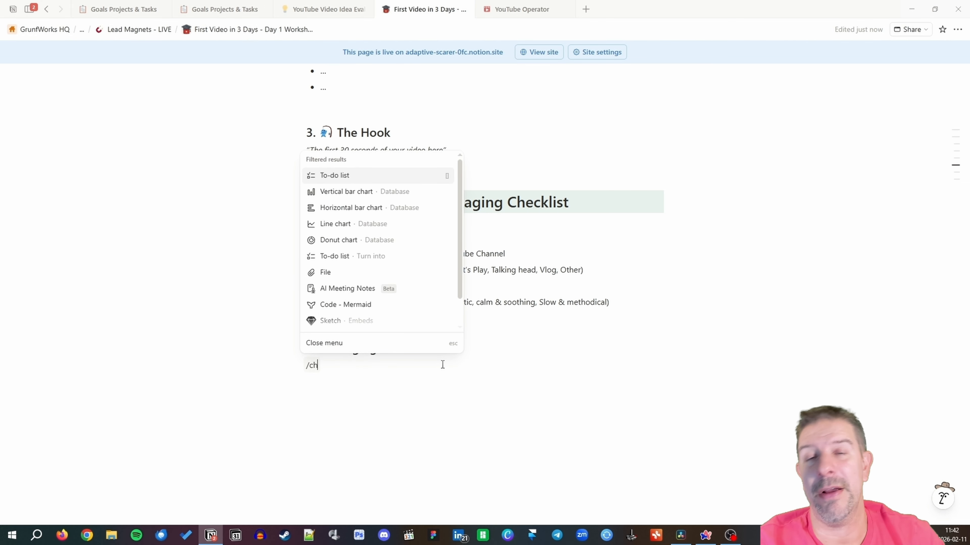
{"action": "key", "text": "Return"}
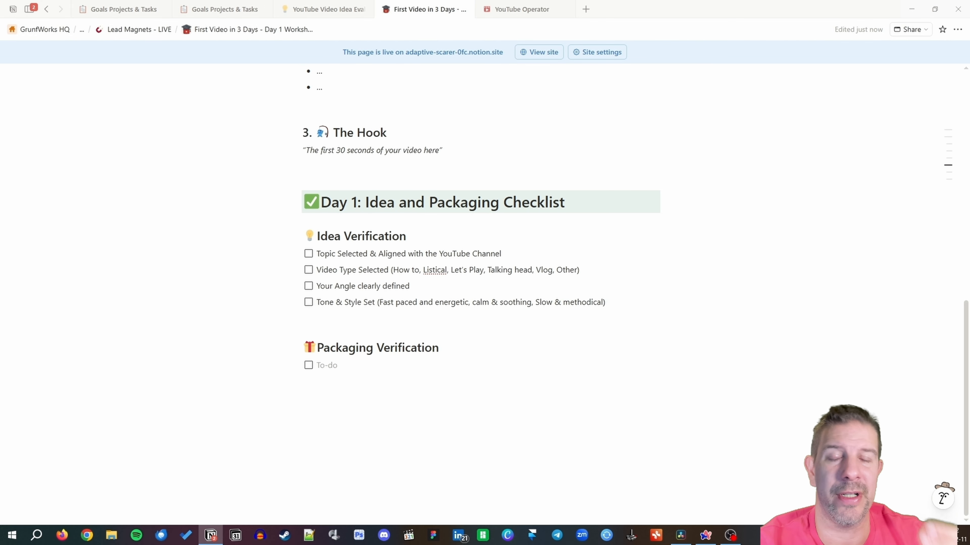
{"action": "type", "text": "Titl"}
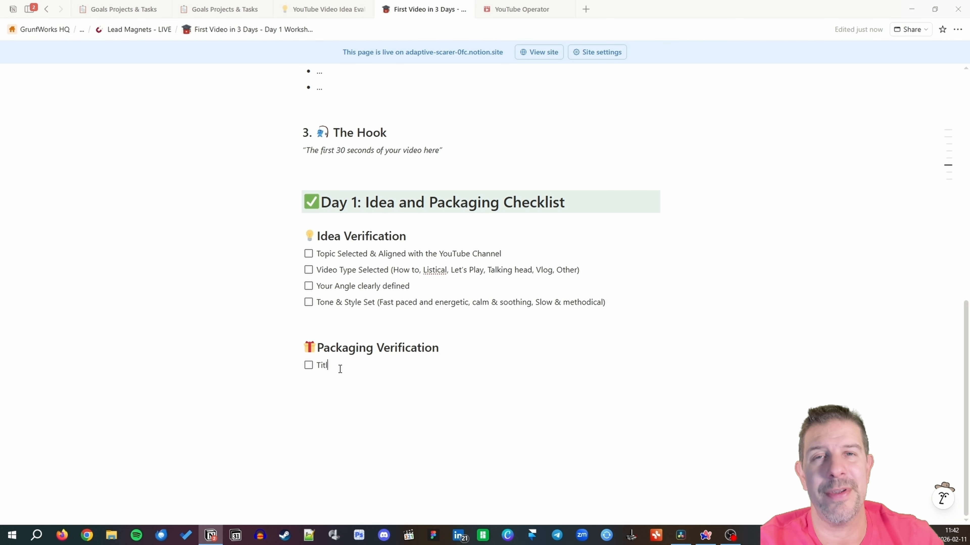
{"action": "type", "text": "e communicates clear va"}
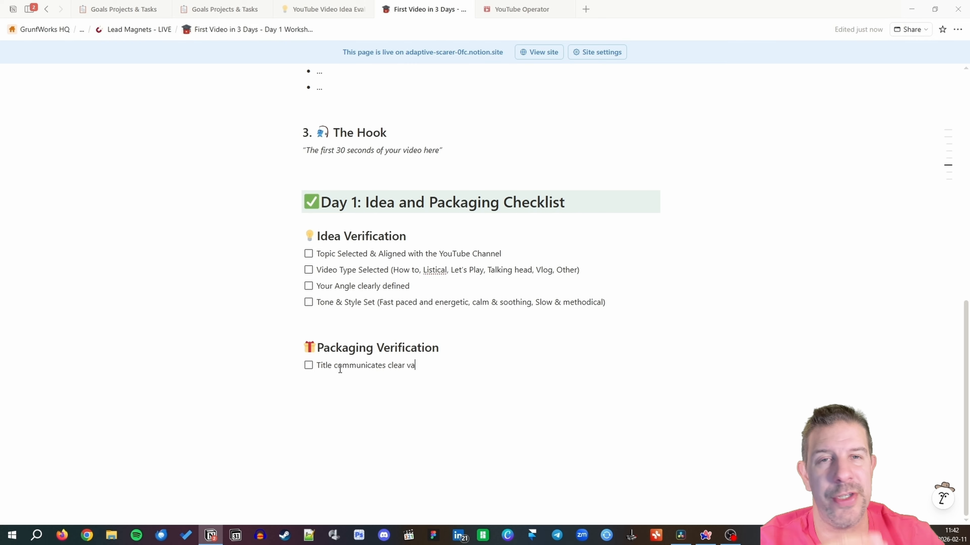
{"action": "type", "text": "lue to viewer"}
{"action": "key", "text": "Return"}
{"action": "type", "text": "T"}
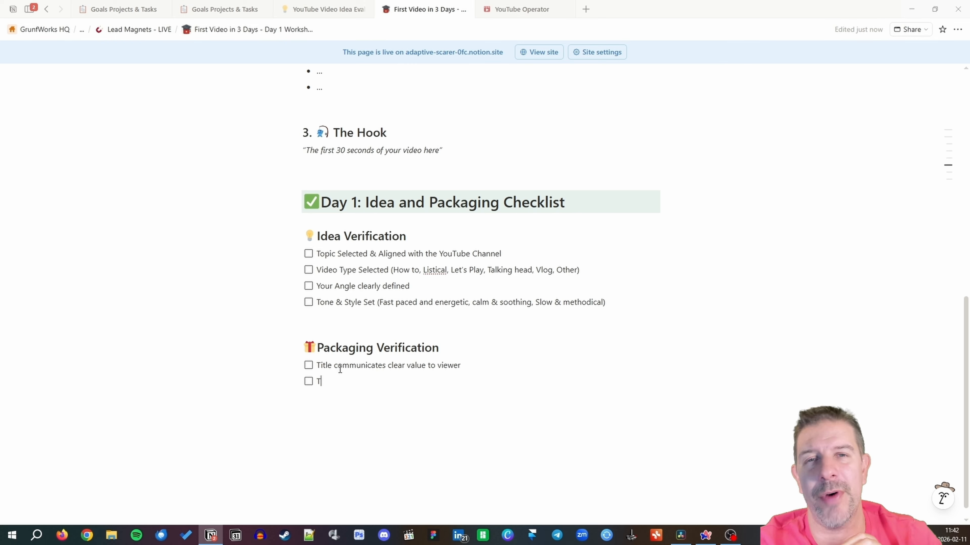
{"action": "type", "text": "itle sparks curiosity"}
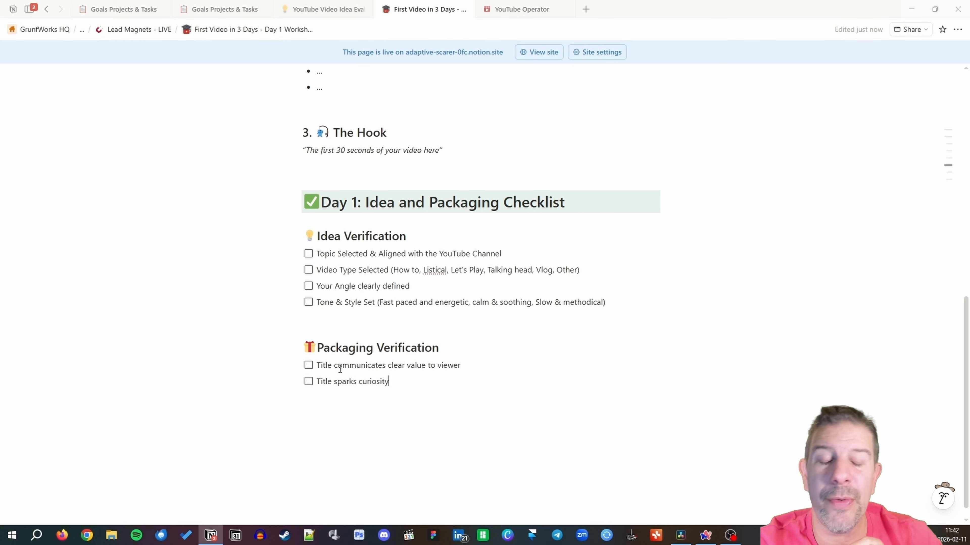
- Add the Packaging Verification to-dos "Thumbnail stands out among others" and "Thumbnail evokes emotion"
{"action": "key", "text": "Return"}
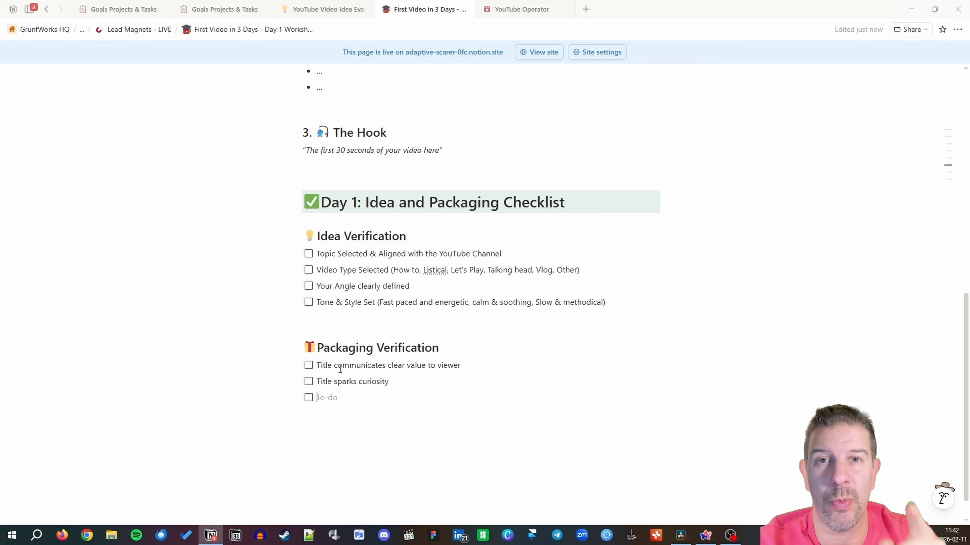
{"action": "type", "text": "Thumbnail evokes"}
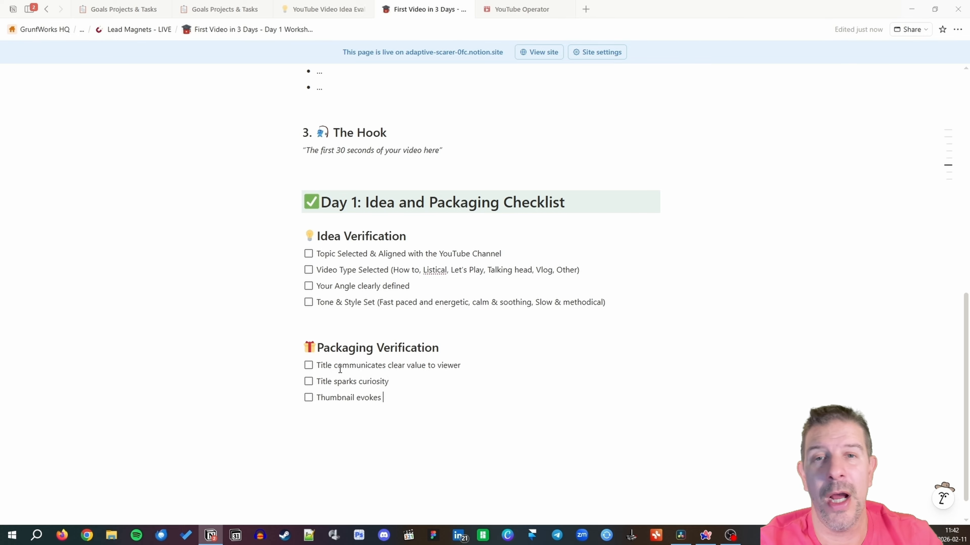
{"action": "key", "text": "ctrl+shift+Left"}
{"action": "type", "text": "stands out"}
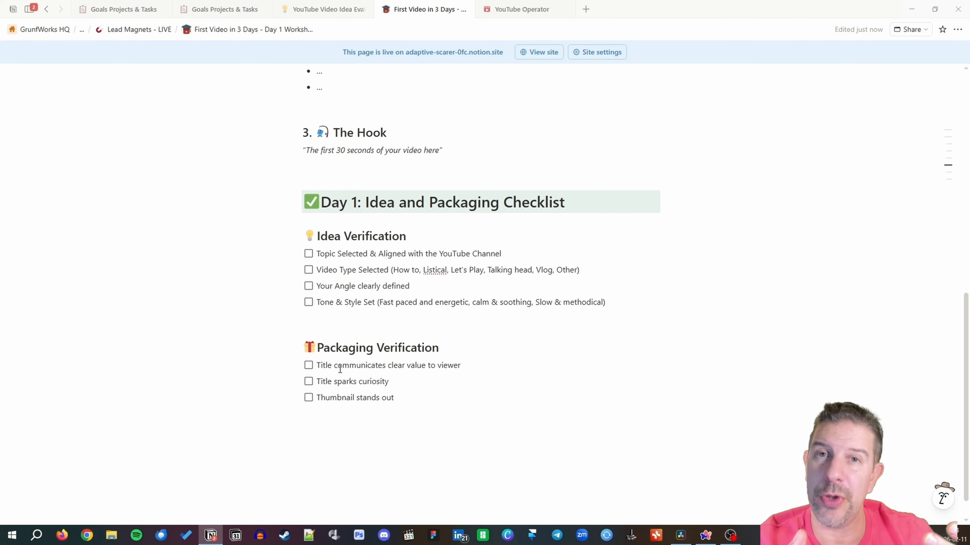
{"action": "type", "text": " among others"}
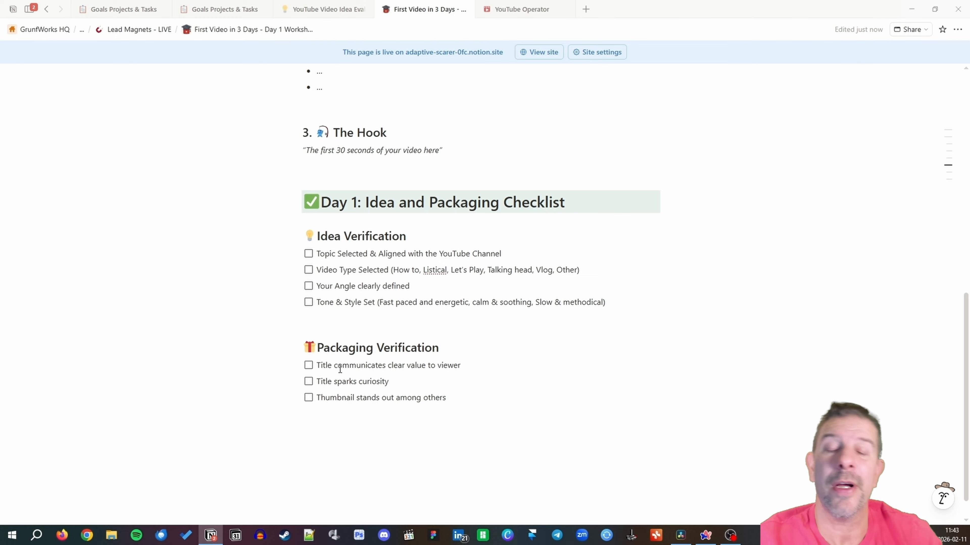
{"action": "key", "text": "Return"}
{"action": "type", "text": "Thumbnail e"}
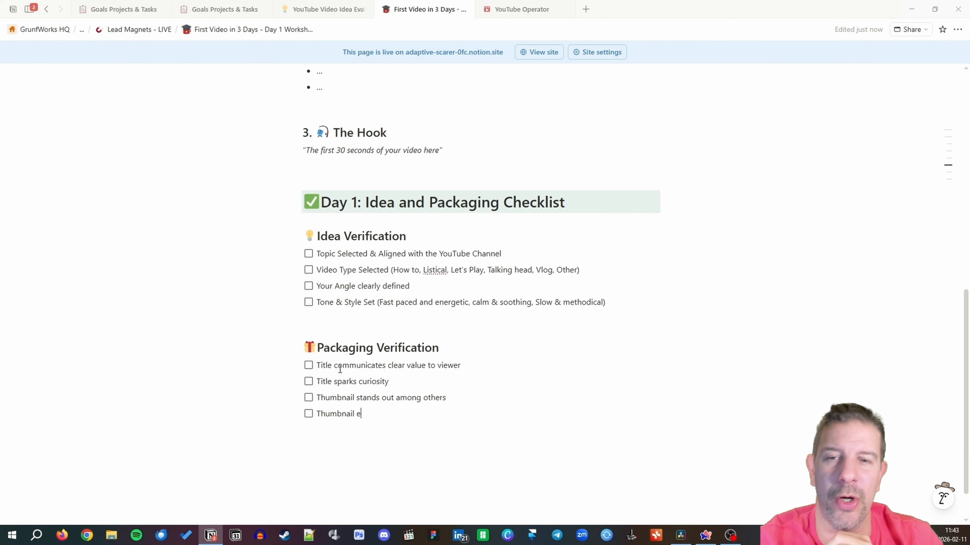
{"action": "type", "text": "vokes emotion"}
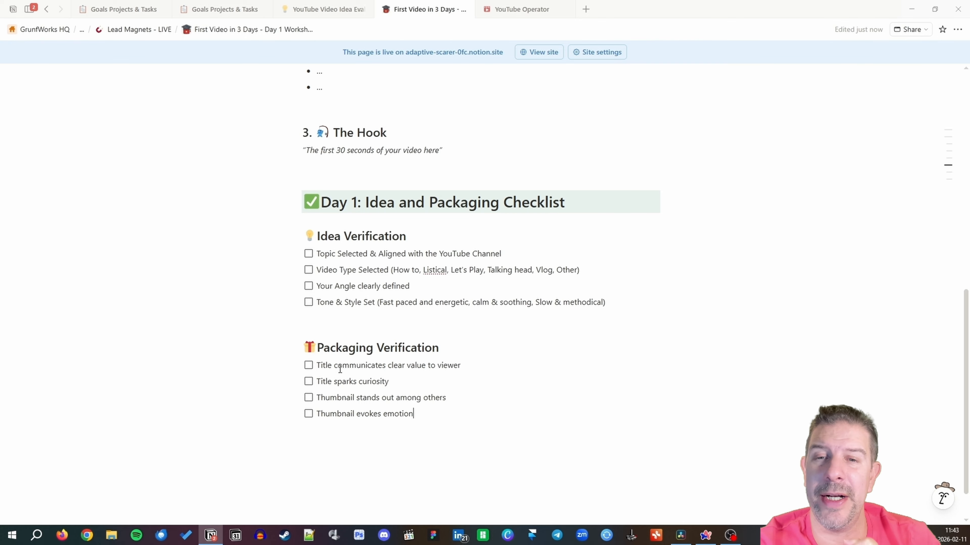
- Add a Packaging Verification to-do reading "TITLE & THUMBNAIL DO NOT REPEAT EACH OTHER" and make it bold
{"action": "key", "text": "Return"}
{"action": "type", "text": "TITLE & THUMBN"}
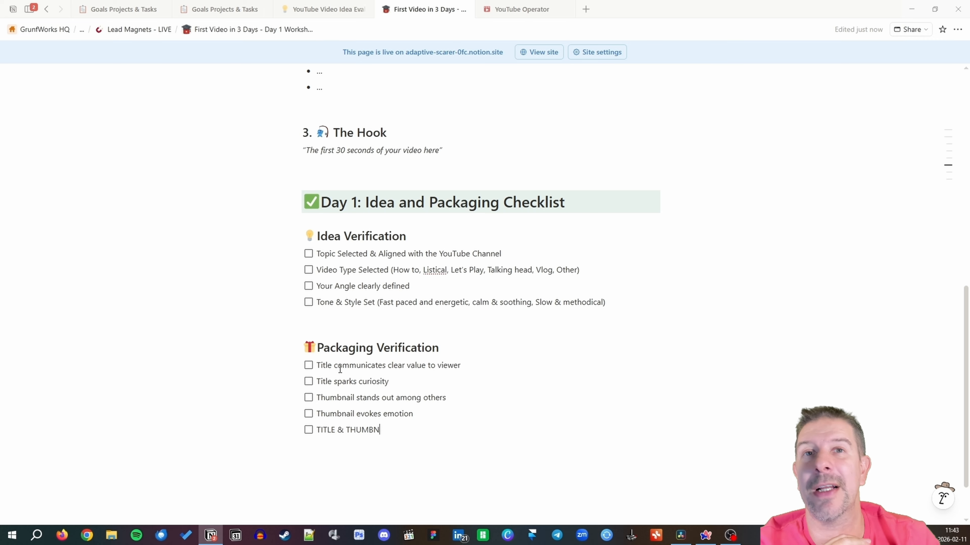
{"action": "type", "text": "AIL DO NOT REPEAT"}
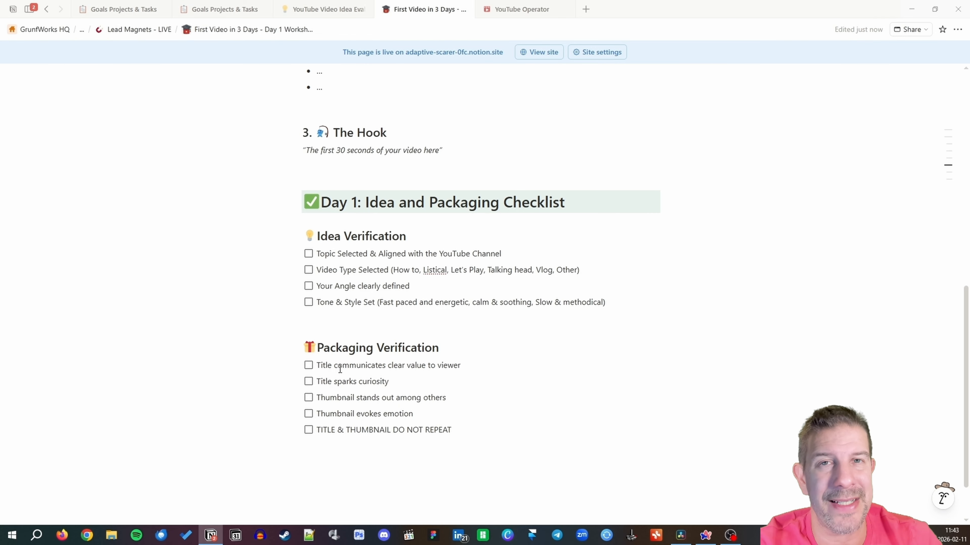
{"action": "type", "text": " EACH OTHER"}
{"action": "key", "text": "shift+Home"}
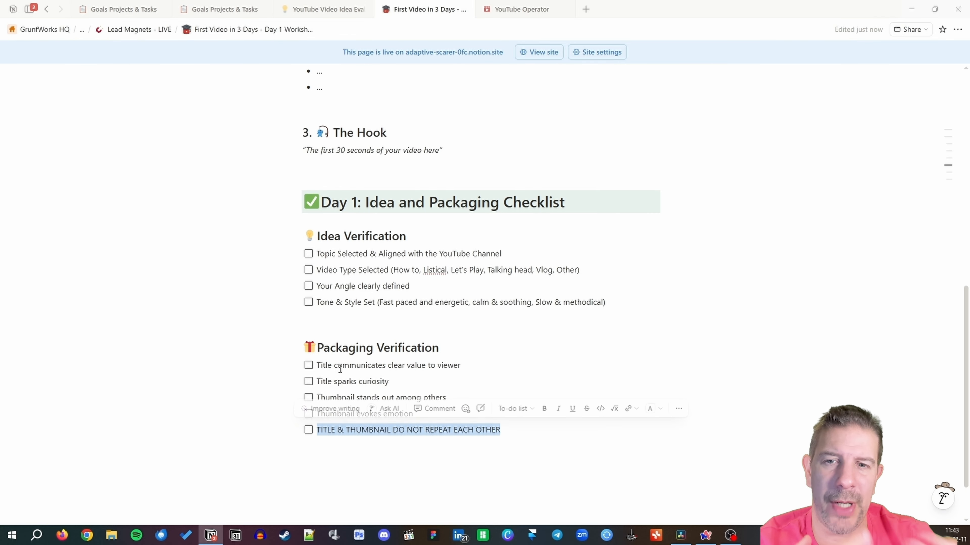
{"action": "key", "text": "Right"}
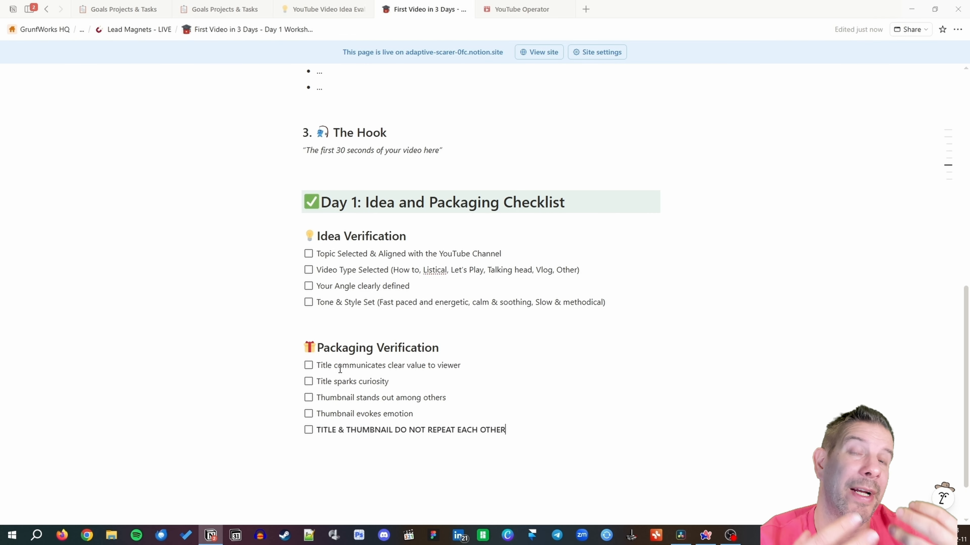
- Add the Packaging Verification to-dos "Hook Confirms the click" and "Hook Sets the stage" in regular text
{"action": "key", "text": "Return"}
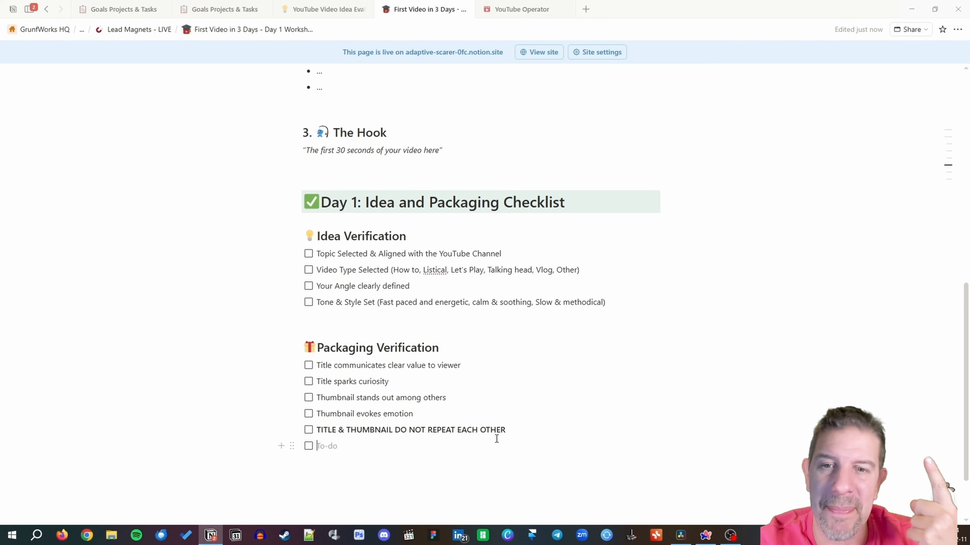
{"action": "type", "text": "Hook"}
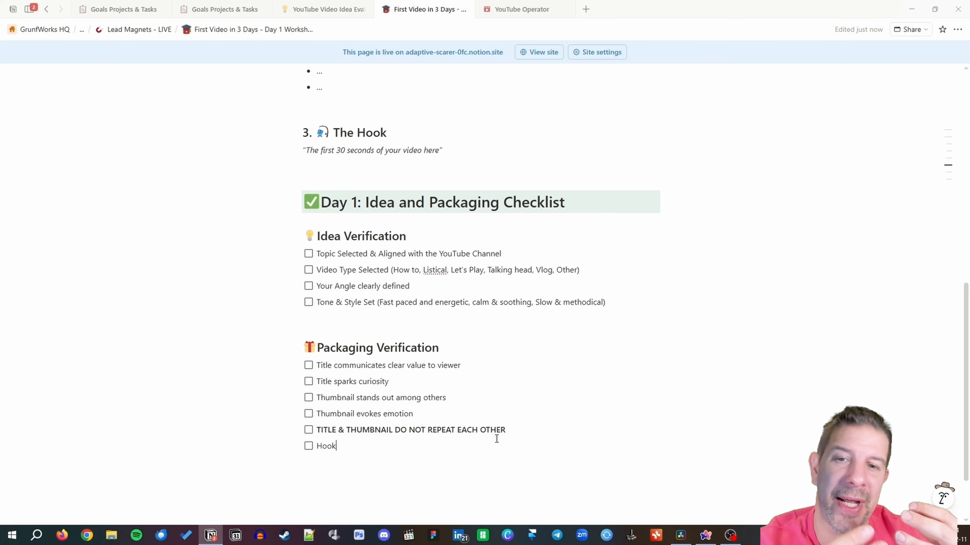
{"action": "type", "text": " Confirms the click"}
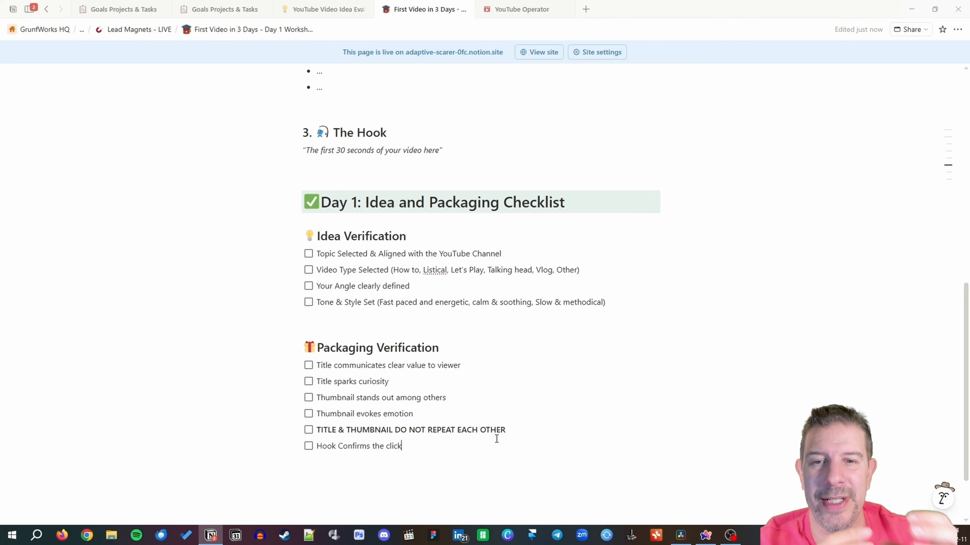
{"action": "key", "text": "Return"}
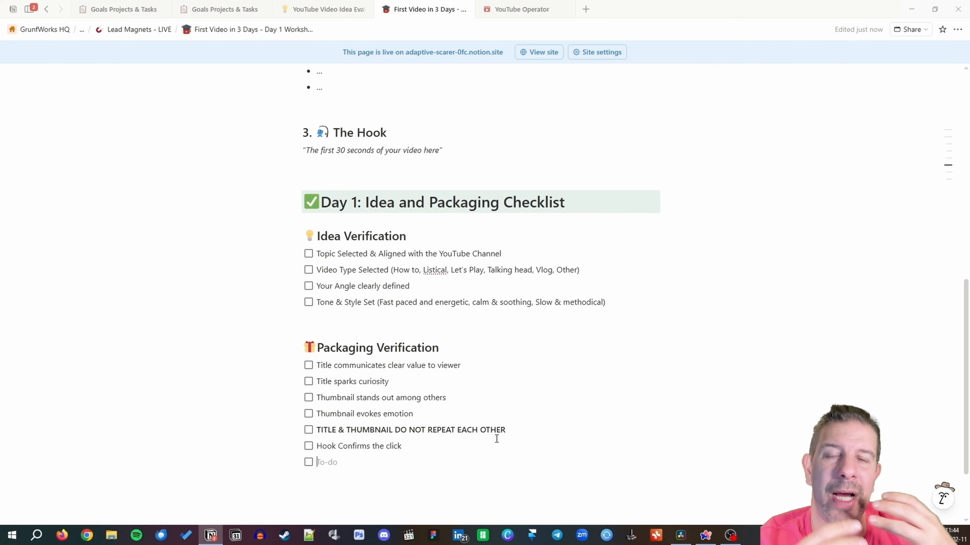
{"action": "type", "text": "Hook Sets the stage"}
- Add the Packaging Verification to-dos "Hook explains Why should I Care" and "Hook IS NOT TOO LONG (30s max)"
{"action": "key", "text": "Return"}
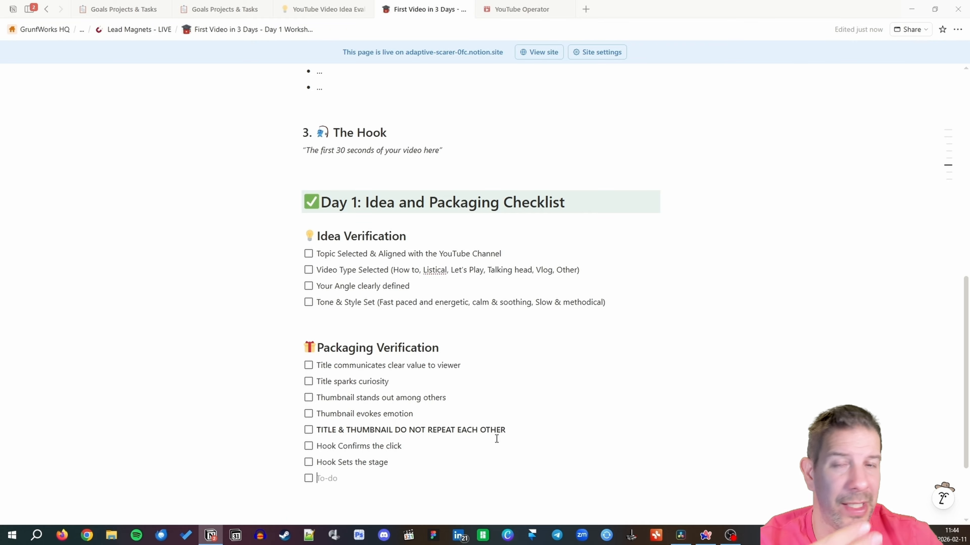
{"action": "type", "text": "Hook expla"}
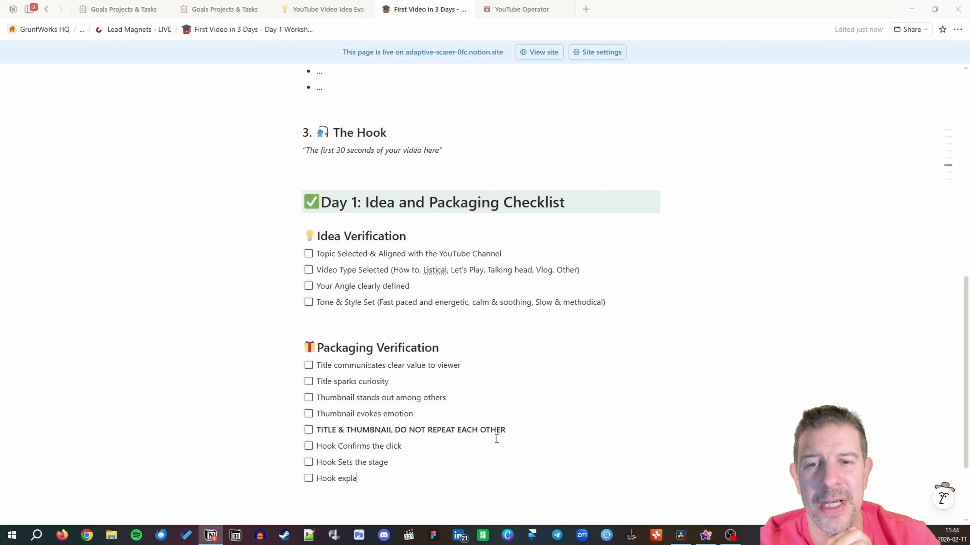
{"action": "type", "text": "ins Why should I Care"}
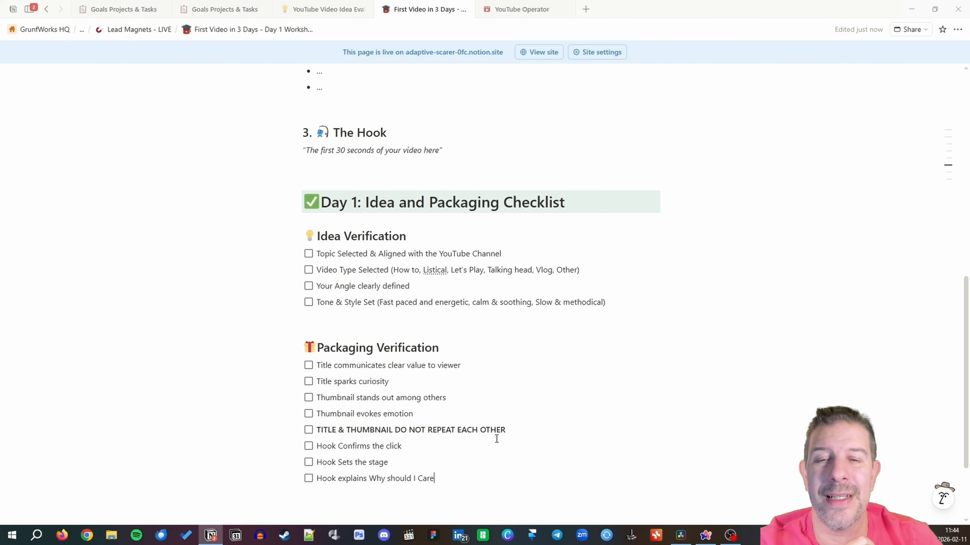
{"action": "key", "text": "Return"}
{"action": "type", "text": "Hook "}
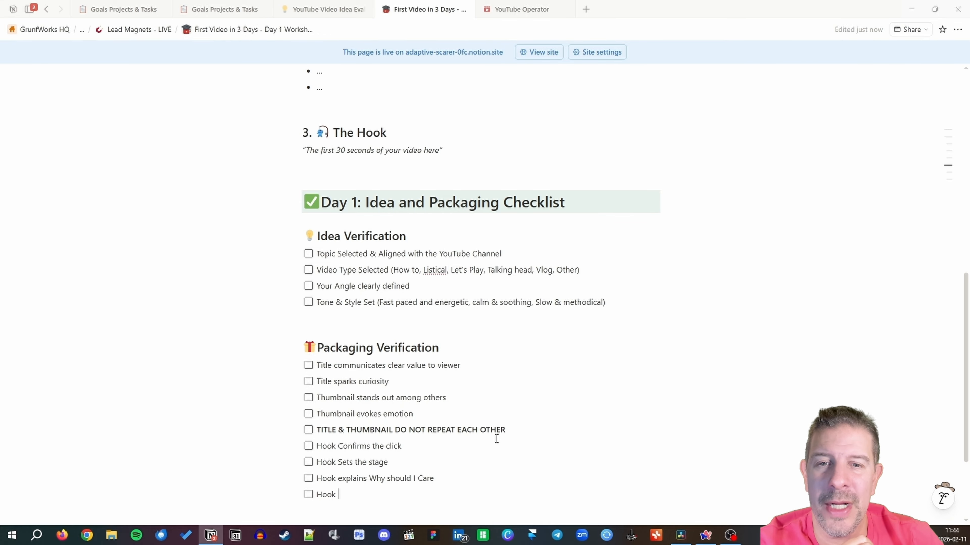
{"action": "type", "text": "IS NOT TOO LONG (30s max"}
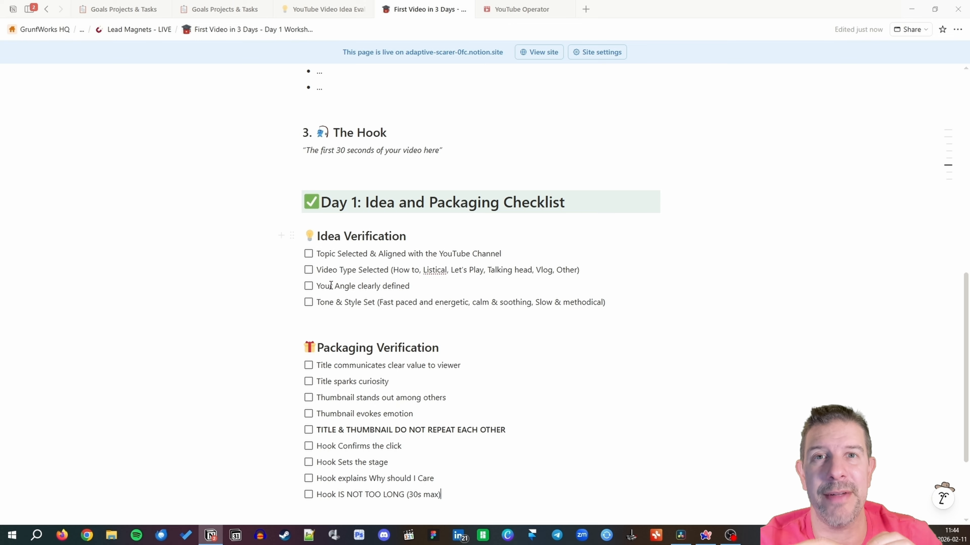
- Give the Idea Verification and Packaging Verification headings a green background
{"action": "left_click", "coordinate": [291, 236]}
{"action": "mouse_move", "coordinate": [257, 197]}
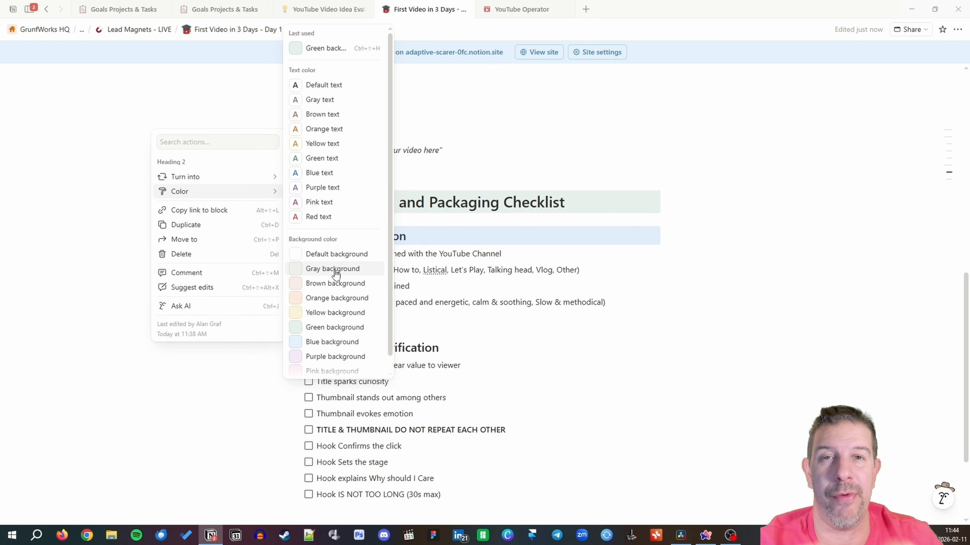
{"action": "left_click", "coordinate": [327, 325]}
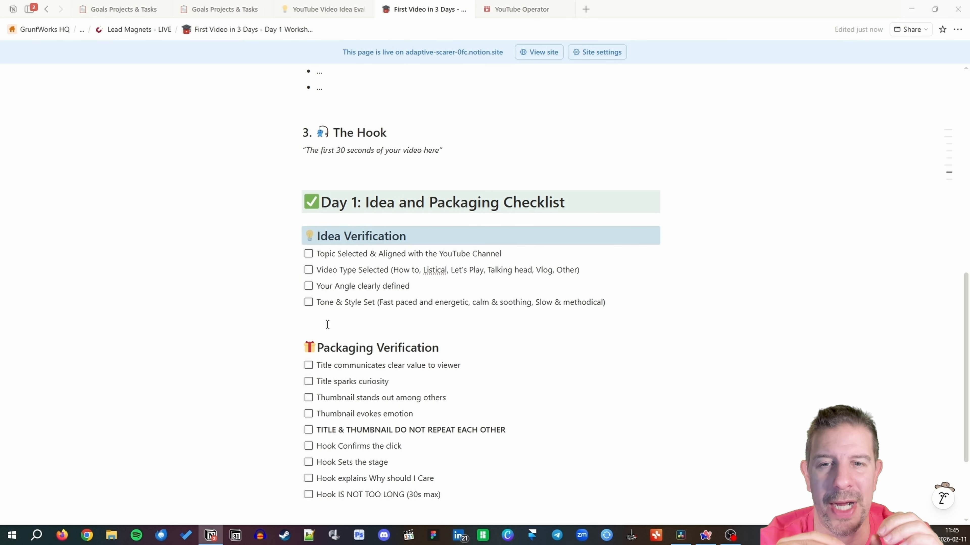
{"action": "left_click", "coordinate": [296, 348]}
{"action": "mouse_move", "coordinate": [229, 303]}
{"action": "left_click", "coordinate": [334, 428]}
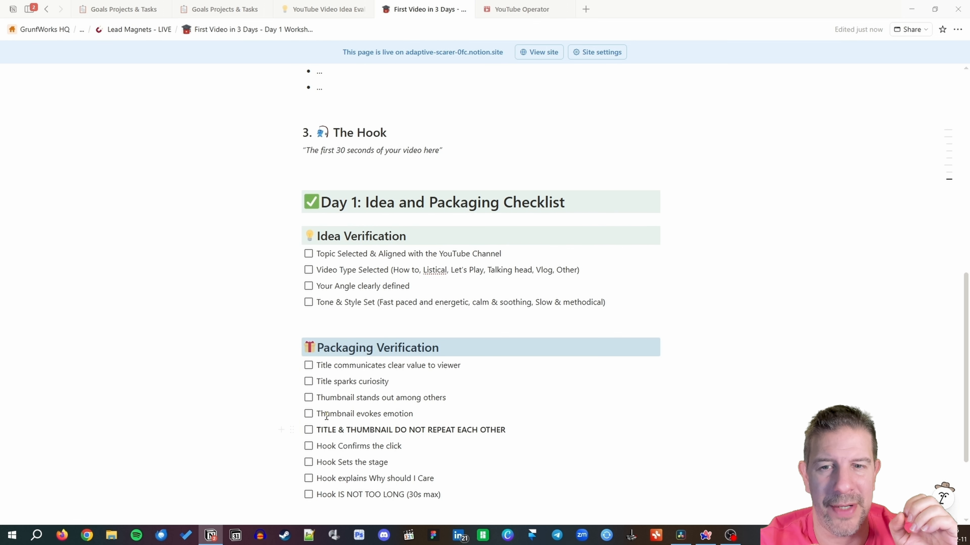
- Insert an empty callout block between The Hook section and the "Day 1: Idea and Packaging Checklist" heading
{"action": "left_click", "coordinate": [305, 168]}
{"action": "key", "text": "Return"}
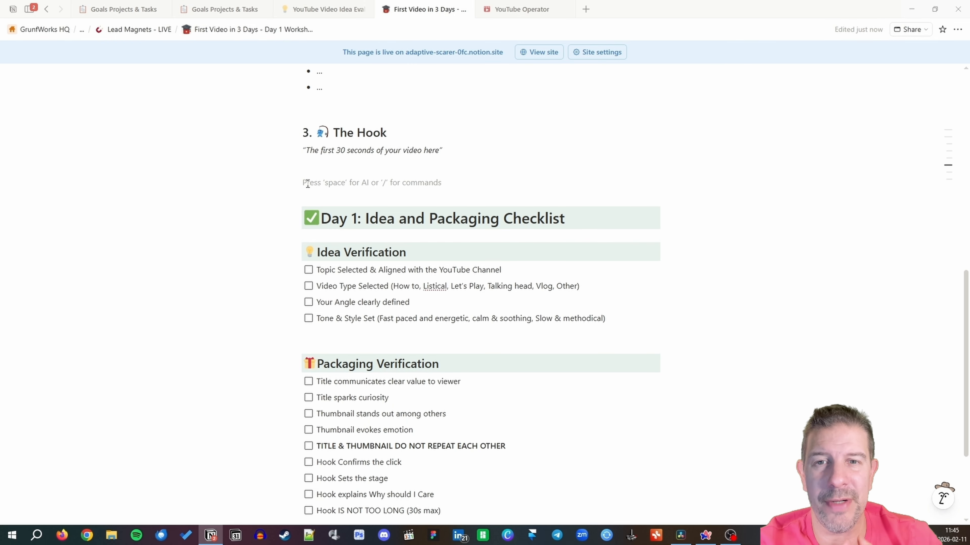
{"action": "type", "text": "/call"}
{"action": "key", "text": "Return"}
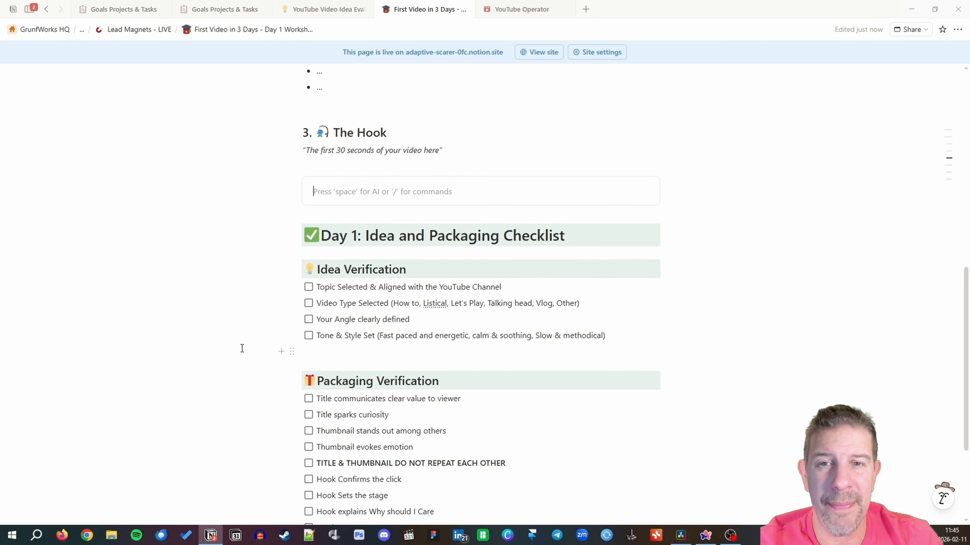
- Move the "Day 1: Idea and Packaging Checklist" heading with all its Idea and Packaging Verification items into the empty callout
{"action": "left_click_drag", "start_coordinate": [211, 224], "coordinate": [491, 446]}
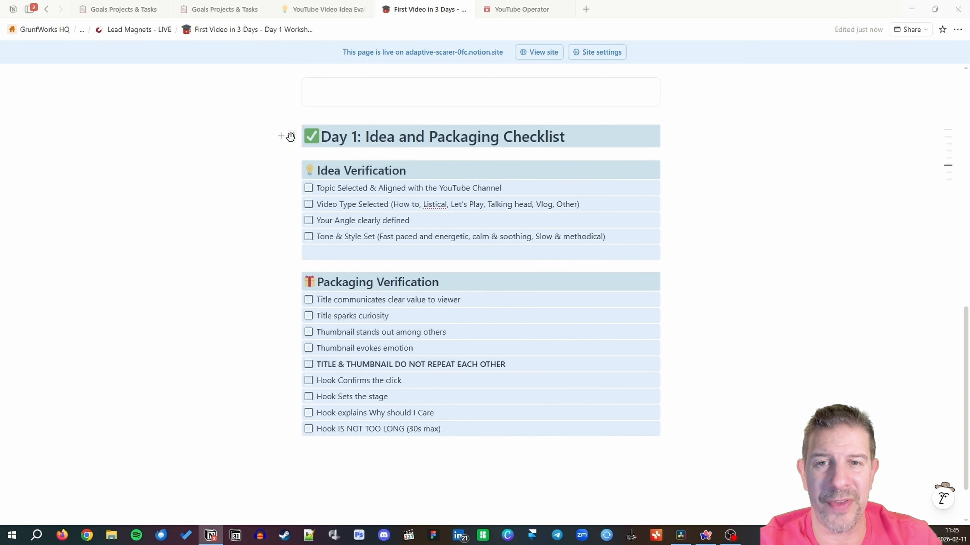
{"action": "left_click_drag", "start_coordinate": [285, 136], "coordinate": [351, 114]}
- Below the page title, add the placeholder line "sasd" and a two-column layout with an empty callout in the first column
{"action": "scroll", "coordinate": [212, 250], "scroll_direction": "up", "scroll_amount": 15}
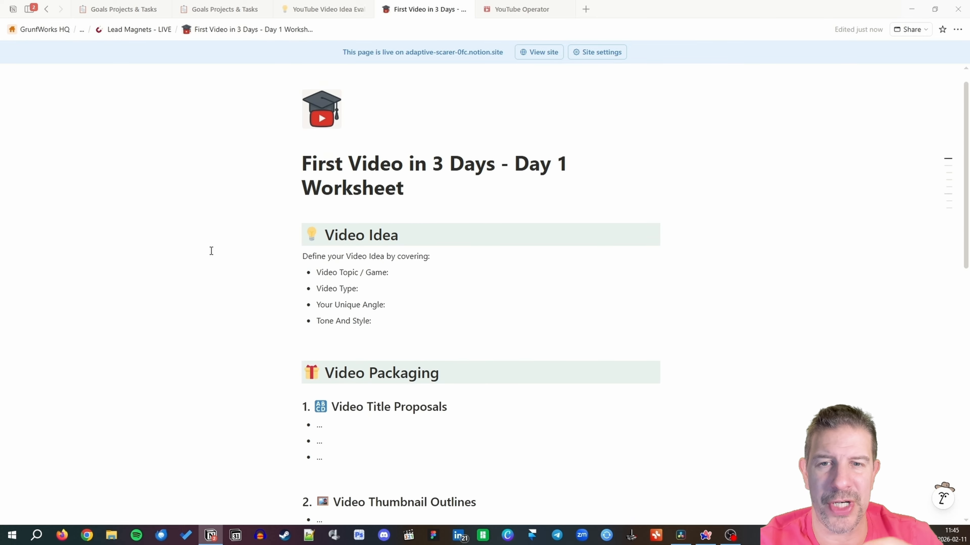
{"action": "left_click", "coordinate": [432, 198]}
{"action": "key", "text": "Return"}
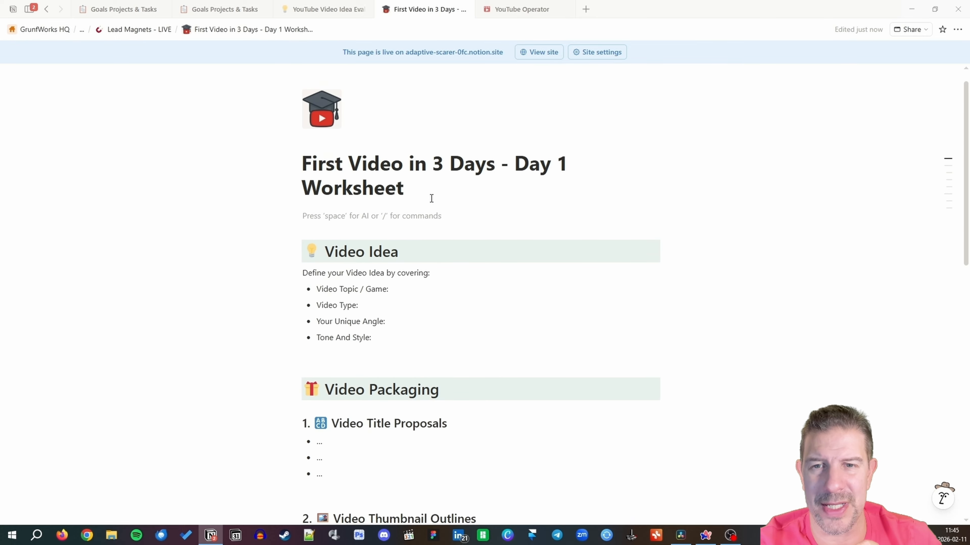
{"action": "type", "text": "sasd"}
{"action": "key", "text": "Return"}
{"action": "type", "text": "/2c"}
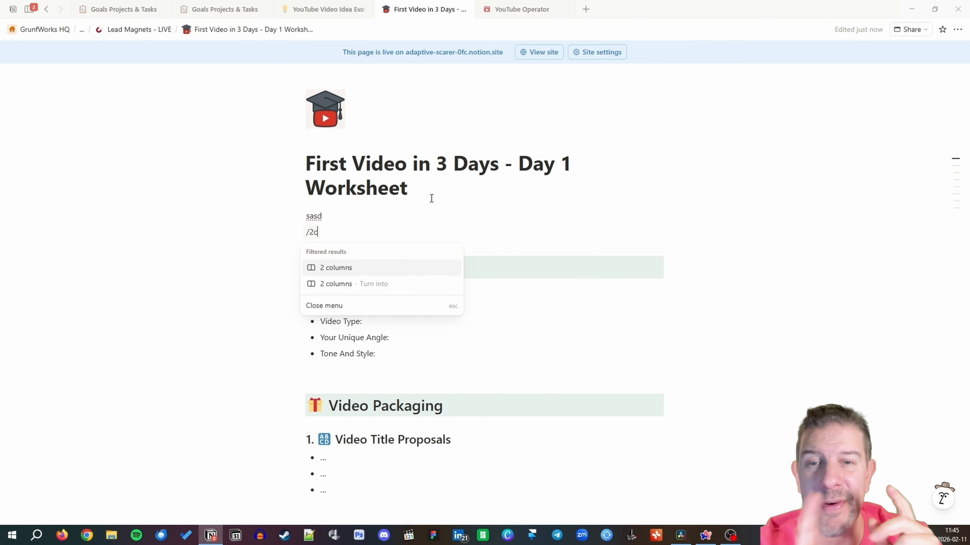
{"action": "key", "text": "Return"}
{"action": "type", "text": "/c"}
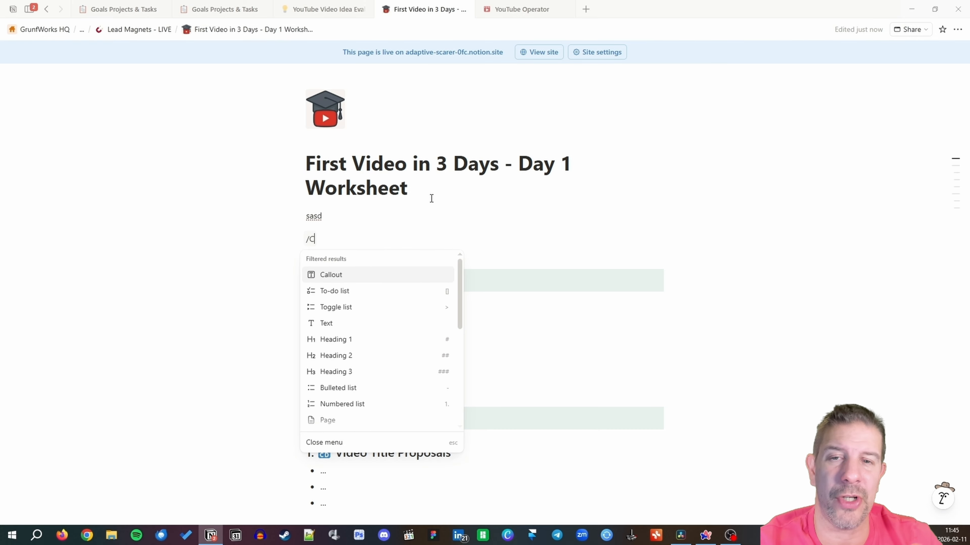
{"action": "key", "text": "Return"}
- Move everything from the Video Idea heading through The Hook section into the first column's callout
{"action": "scroll", "coordinate": [359, 360], "scroll_direction": "down", "scroll_amount": 8}
{"action": "left_click_drag", "start_coordinate": [255, 288], "coordinate": [431, 275]}
{"action": "scroll", "coordinate": [427, 271], "scroll_direction": "up", "scroll_amount": 8}
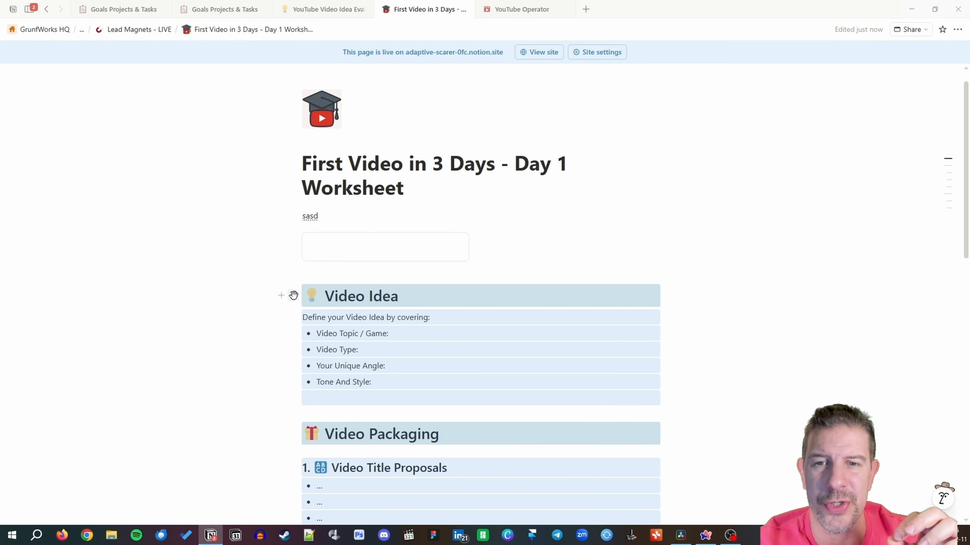
{"action": "left_click_drag", "start_coordinate": [294, 296], "coordinate": [323, 248]}
- Move the Day 1 checklist callout into the second column and delete the empty text block above it
{"action": "scroll", "coordinate": [400, 311], "scroll_direction": "down", "scroll_amount": 8}
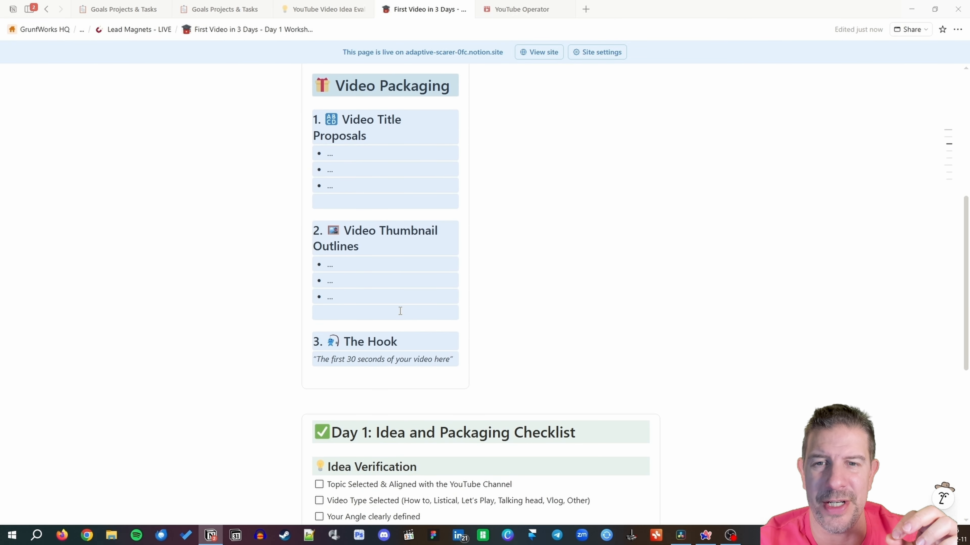
{"action": "left_click_drag", "start_coordinate": [289, 422], "coordinate": [489, 95]}
{"action": "scroll", "coordinate": [495, 160], "scroll_direction": "up", "scroll_amount": 4}
{"action": "left_click", "coordinate": [484, 88]}
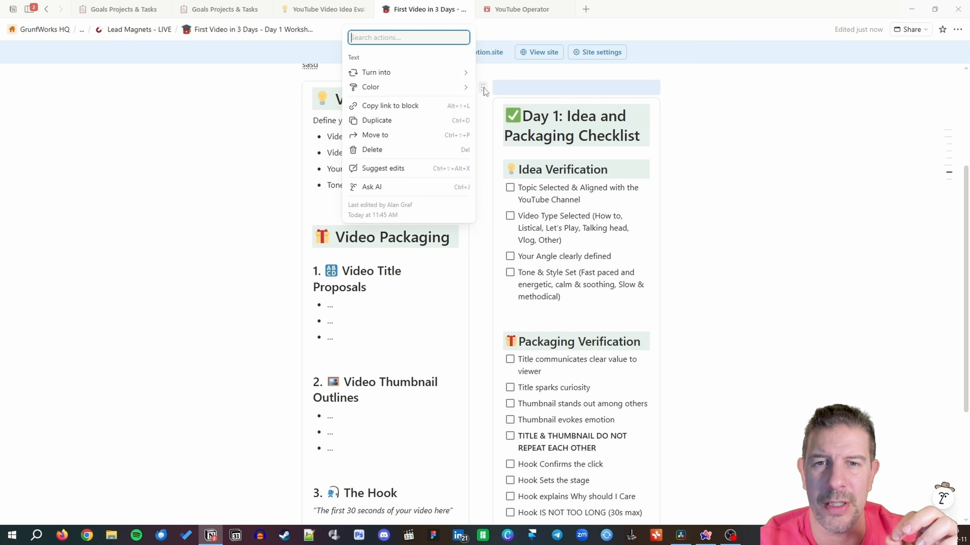
{"action": "left_click", "coordinate": [393, 149]}
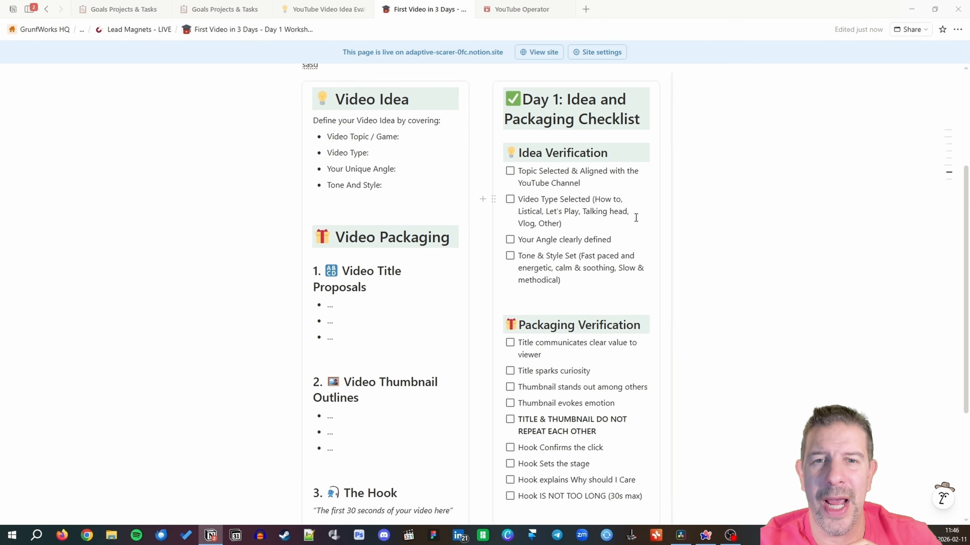
- Replace the placeholder line under the page title with "This is a Worksheet for a Course:"
{"action": "scroll", "coordinate": [634, 216], "scroll_direction": "down", "scroll_amount": 2}
{"action": "scroll", "coordinate": [604, 231], "scroll_direction": "up", "scroll_amount": 5}
{"action": "left_click_drag", "start_coordinate": [322, 222], "coordinate": [299, 217]}
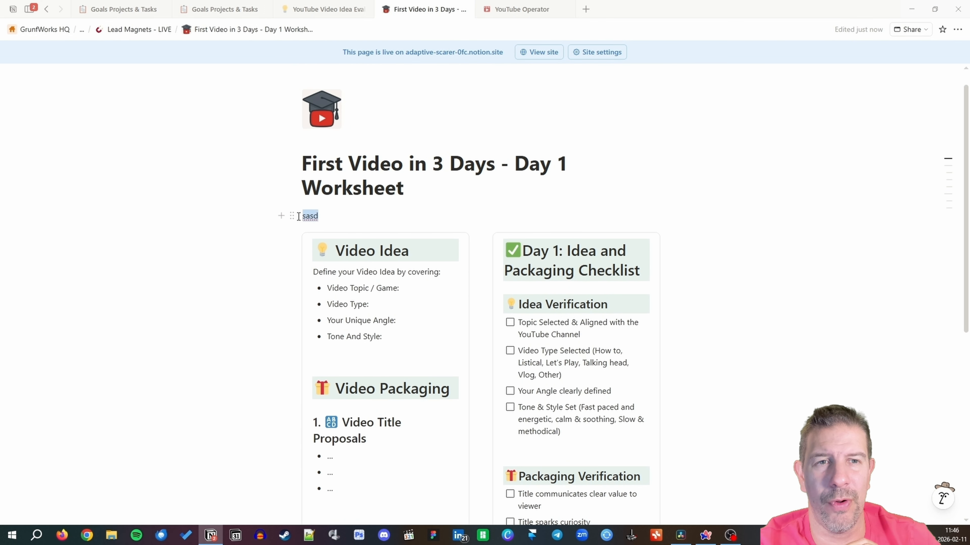
{"action": "type", "text": "This is a "}
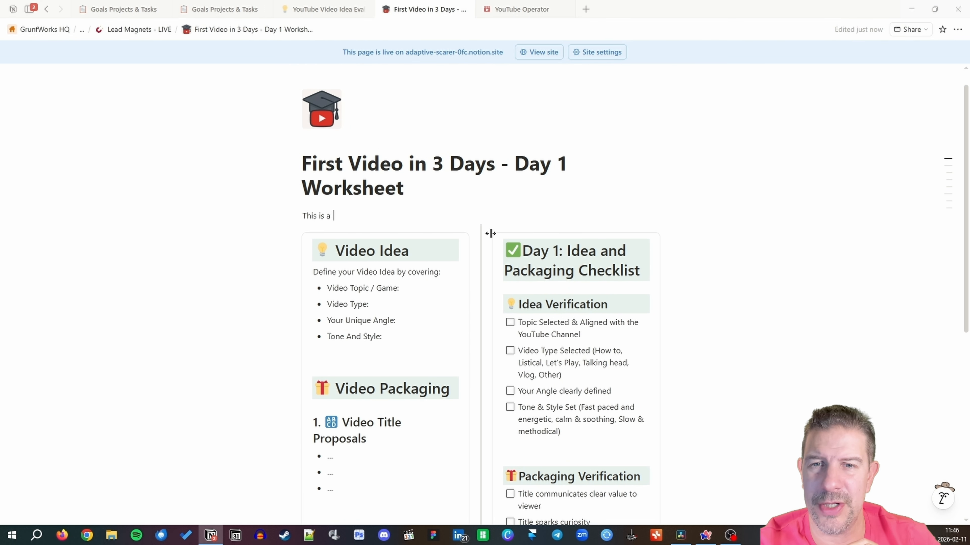
{"action": "type", "text": "Worksheet for a"}
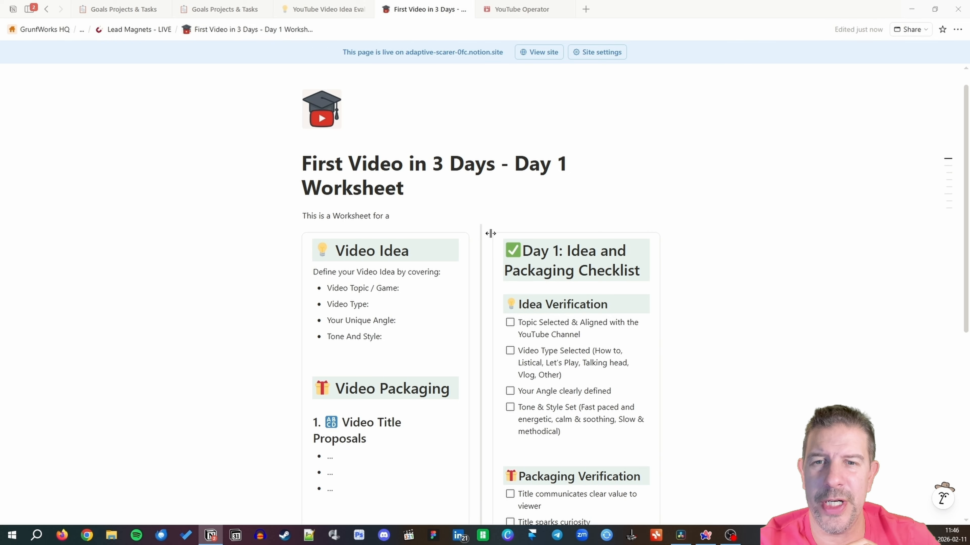
{"action": "type", "text": " Course:"}
{"action": "key", "text": "Return"}
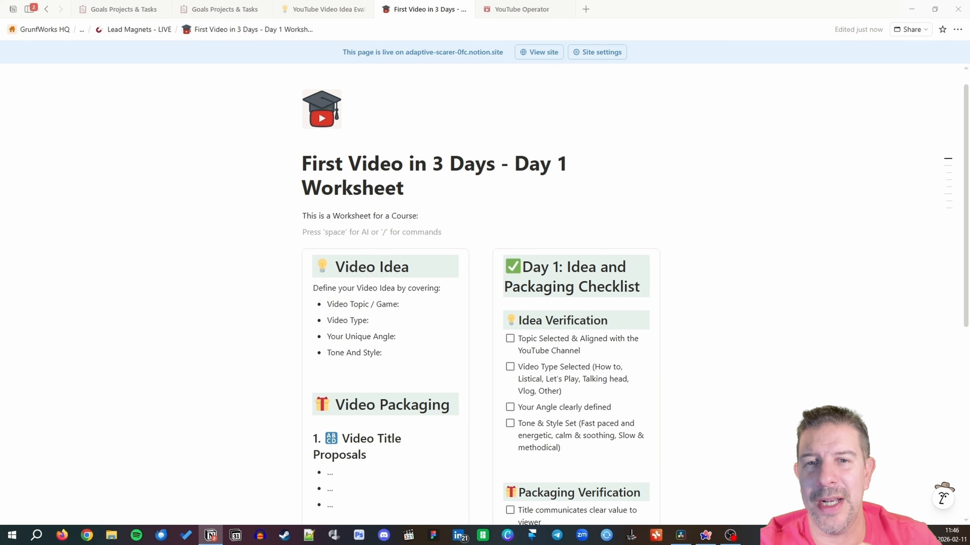
- Add the level 2 heading "Your First Video in 3 Days" beneath the worksheet intro line
{"action": "type", "text": "/h2"}
{"action": "key", "text": "Return"}
{"action": "type", "text": "Y"}
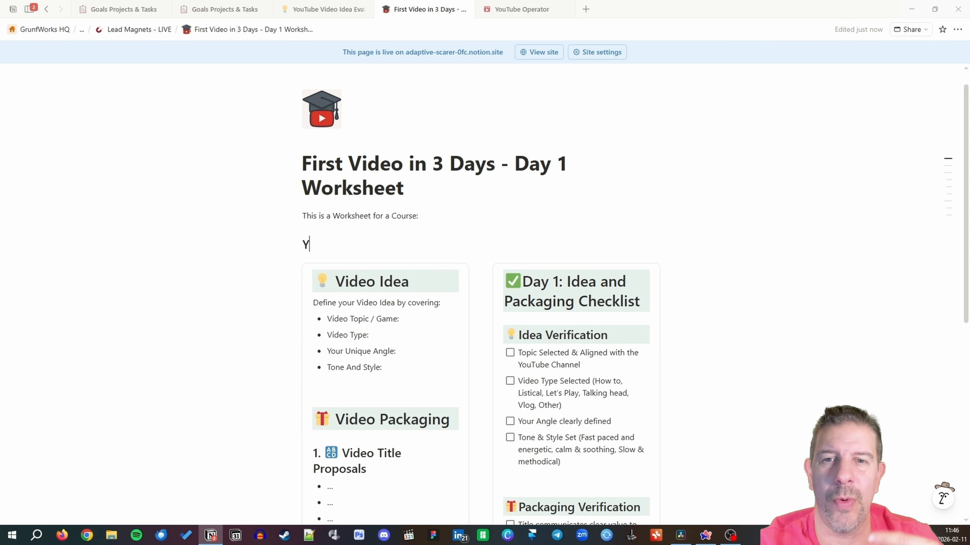
{"action": "type", "text": "our First Video in 3 "}
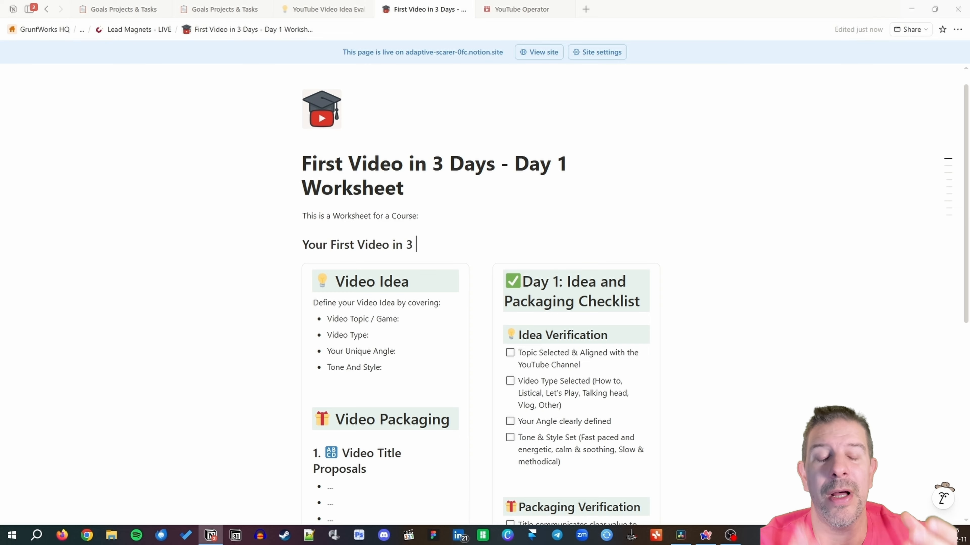
{"action": "type", "text": "Days"}
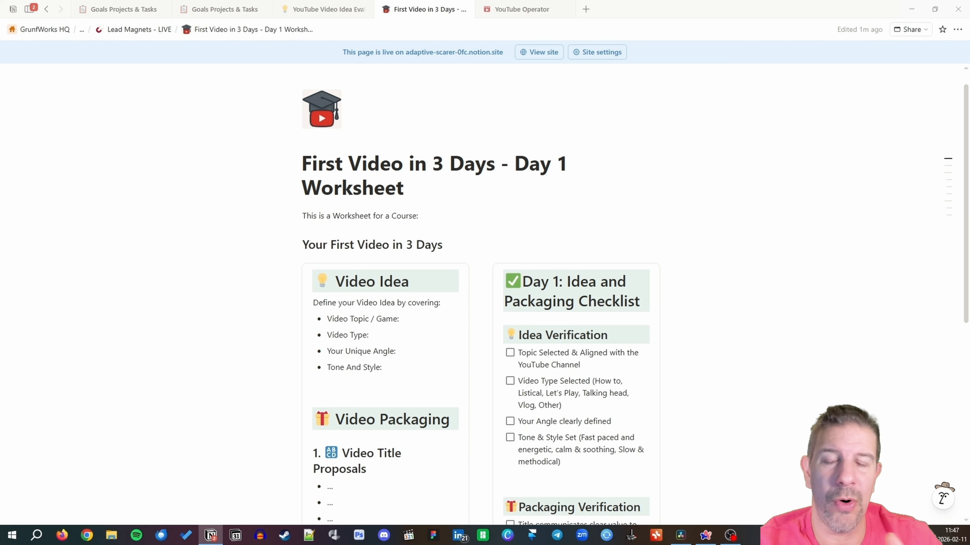
- Change the intro line to "This is a Worksheet for a Course in YouTube Operator Academy" and remove the heading beneath it
{"action": "type", "text": " in YouTube Opera"}
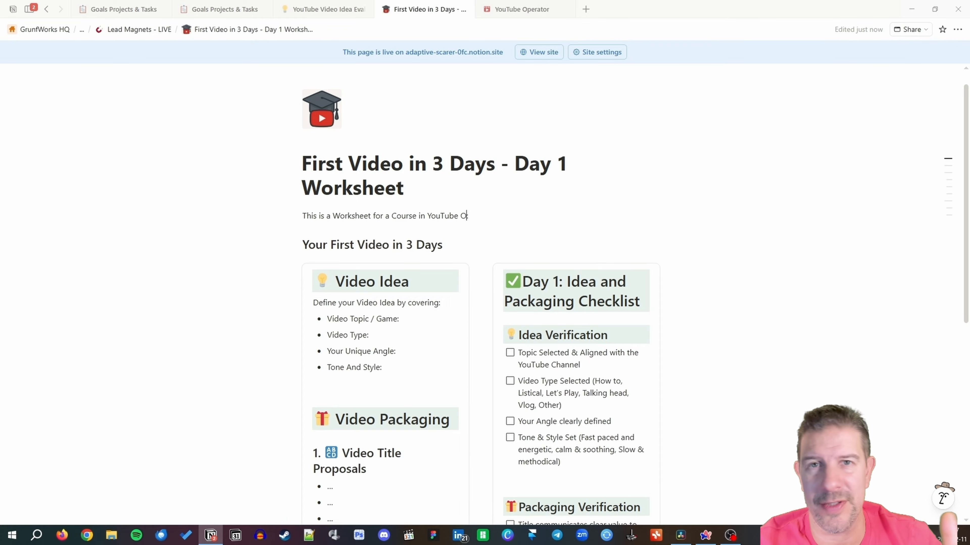
{"action": "type", "text": "tor Academ"}
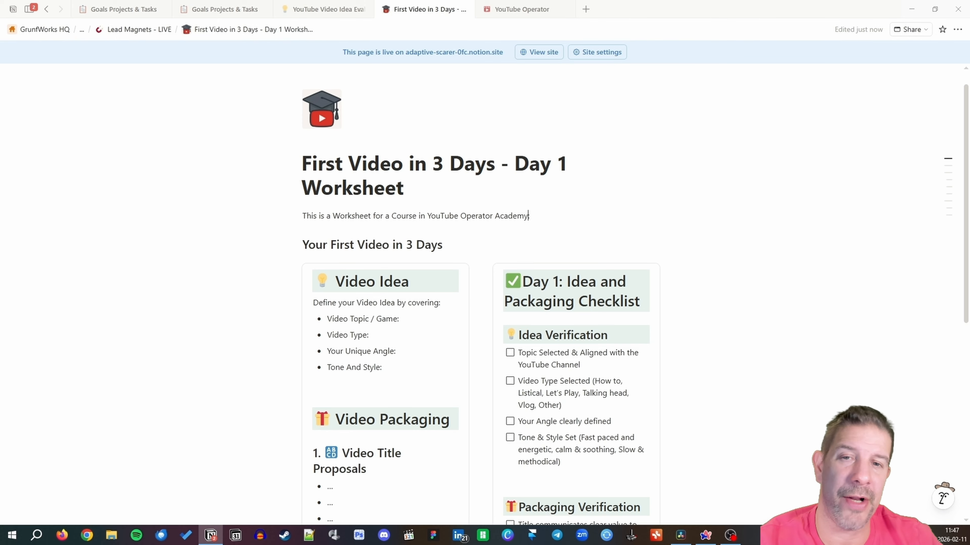
{"action": "type", "text": "y"}
{"action": "key", "text": "shift+Down"}
{"action": "key", "text": "BackSpace"}
- Add the line "(Access the course at Skool in YouTube Operator Academy)" beneath the intro sentence
{"action": "key", "text": "Return"}
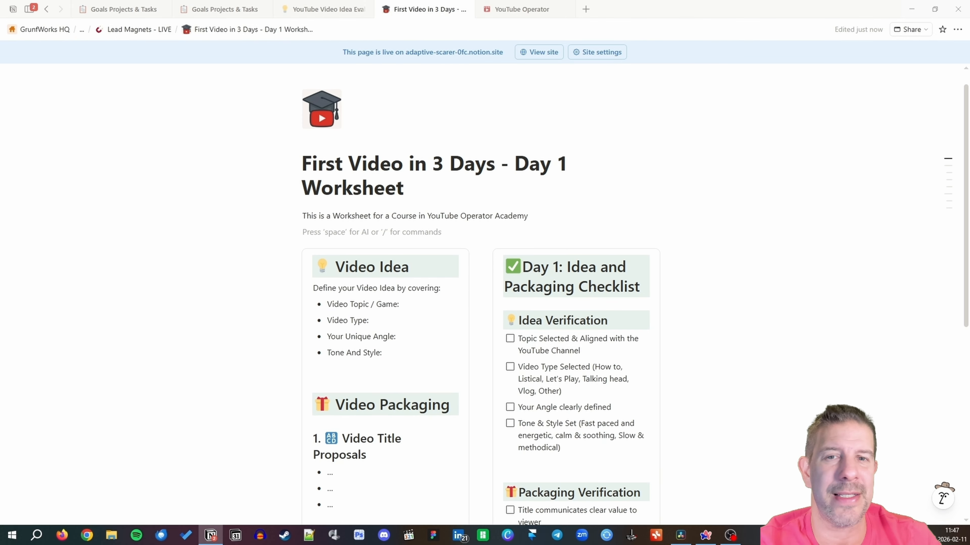
{"action": "type", "text": "(Access the course "}
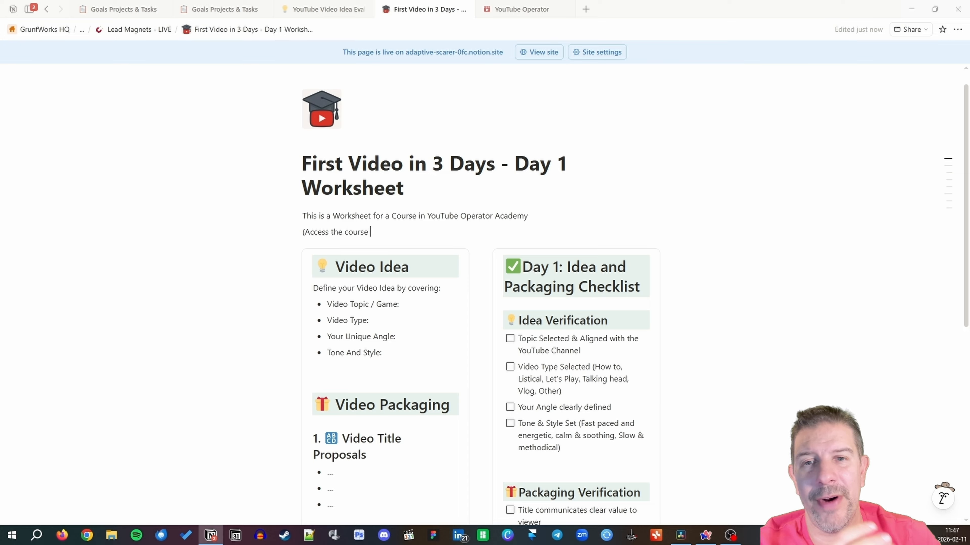
{"action": "type", "text": "at Skool in"}
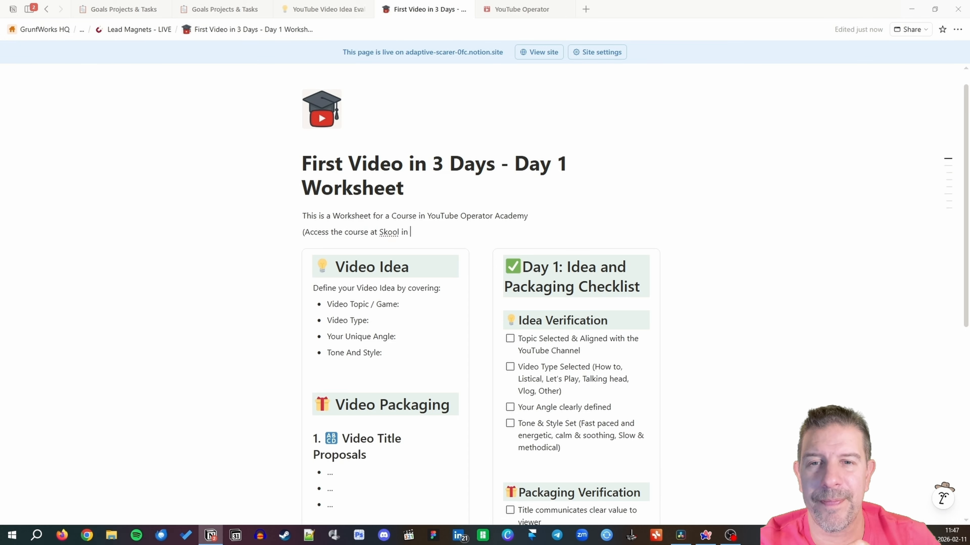
{"action": "key", "text": "alt+Tab"}
{"action": "left_click", "coordinate": [439, 231]}
{"action": "type", "text": "YouTube Operator Academy"}
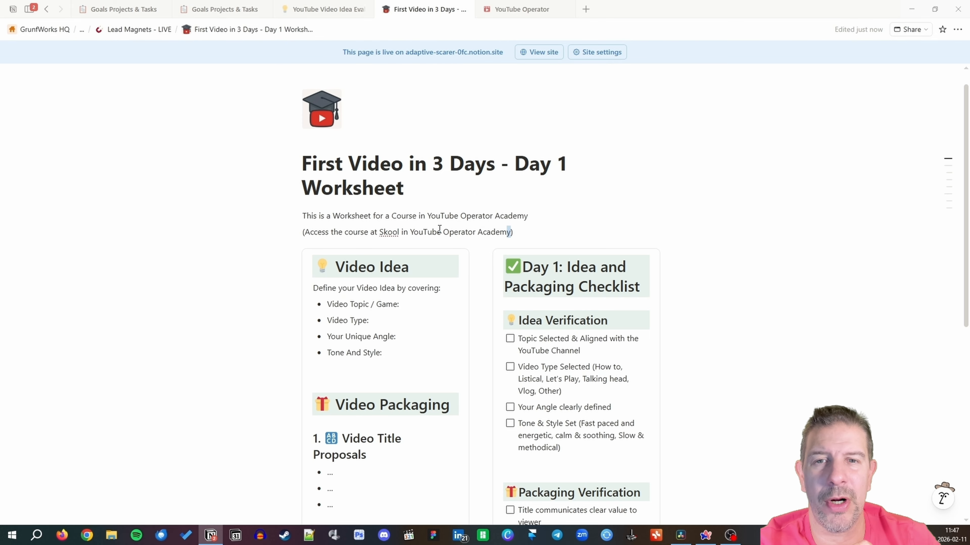
{"action": "key", "text": "ctrl+shift+Left"}
{"action": "key", "text": "ctrl+shift+Left"}
{"action": "key", "text": "ctrl+shift+Left"}
{"action": "left_click", "coordinate": [679, 211]}
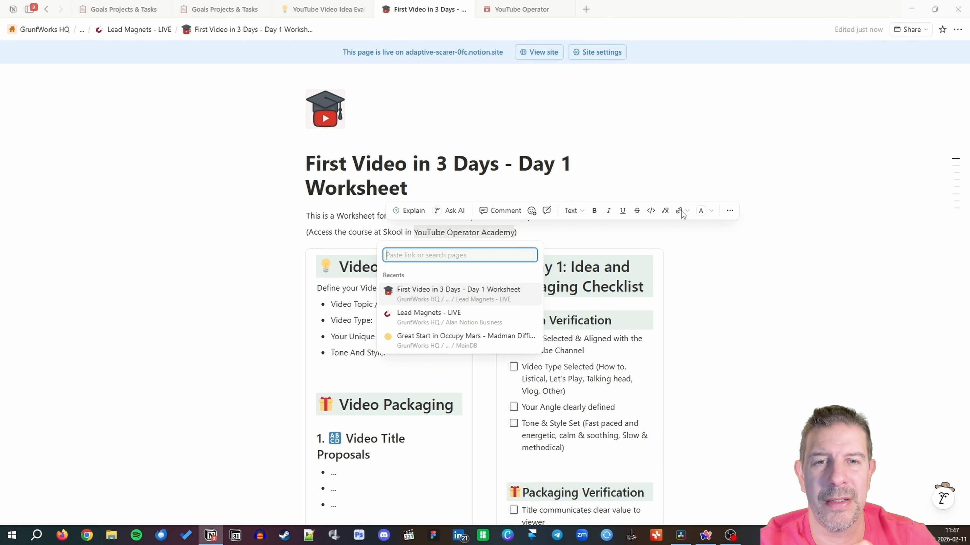
{"action": "type", "text": "https://www.skool.com/youtube-academy-7758"}
{"action": "left_click", "coordinate": [438, 288]}
{"action": "left_click", "coordinate": [765, 299]}
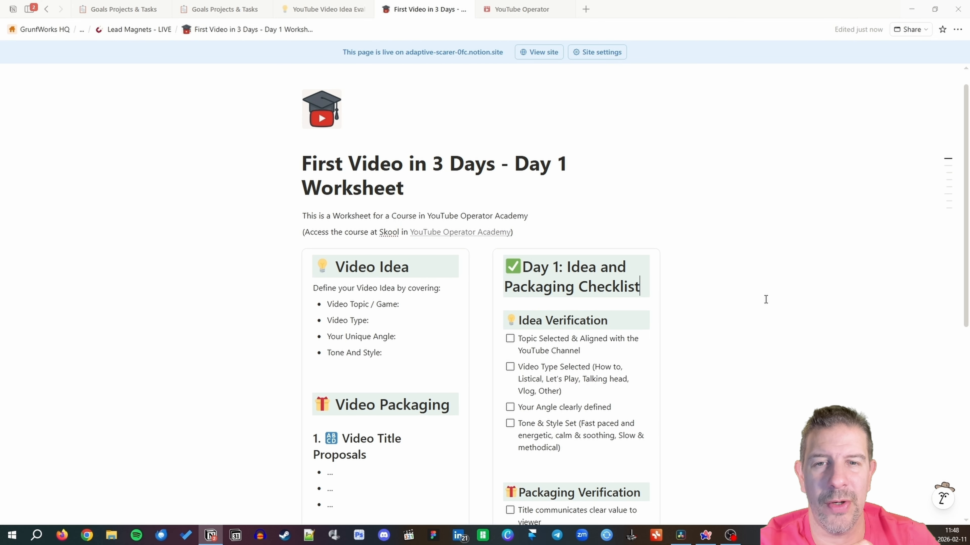
{"action": "scroll", "coordinate": [703, 308], "scroll_direction": "down", "scroll_amount": 5}
{"action": "scroll", "coordinate": [703, 309], "scroll_direction": "up", "scroll_amount": 5}
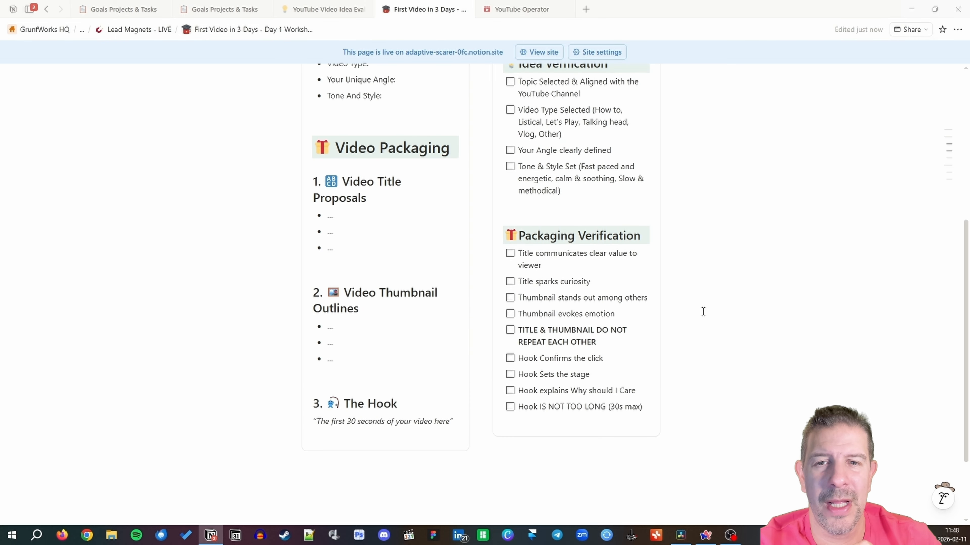
{"action": "scroll", "coordinate": [703, 312], "scroll_direction": "up", "scroll_amount": 1}
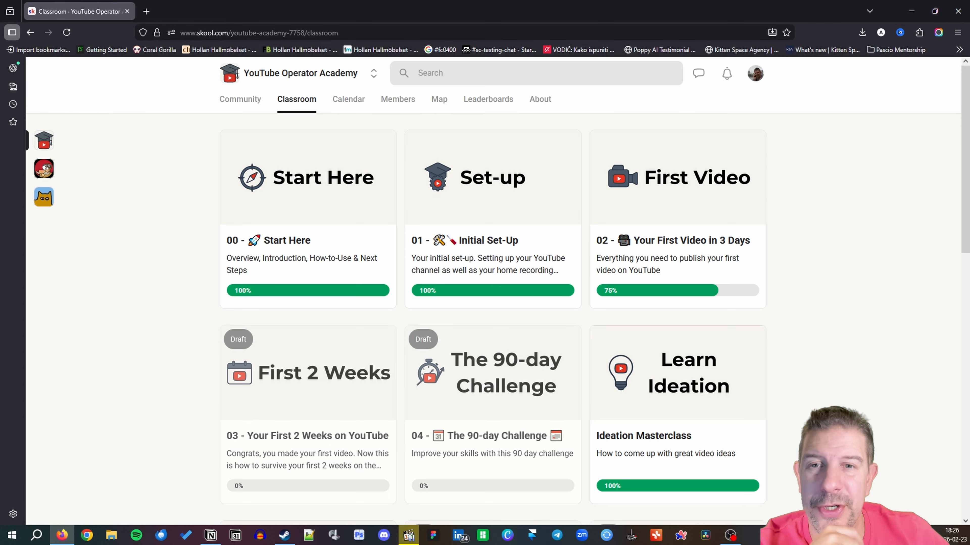
- In the Skool classroom, open the Day 1 lesson of "Your First Video in 3 Days" and review its ideation, packaging and hook sections
{"action": "left_click", "coordinate": [660, 238]}
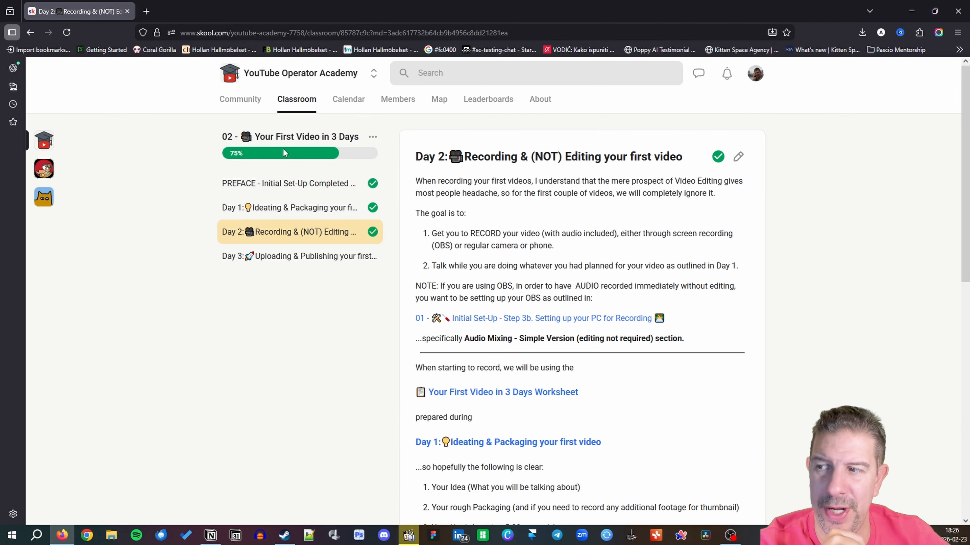
{"action": "left_click", "coordinate": [289, 207]}
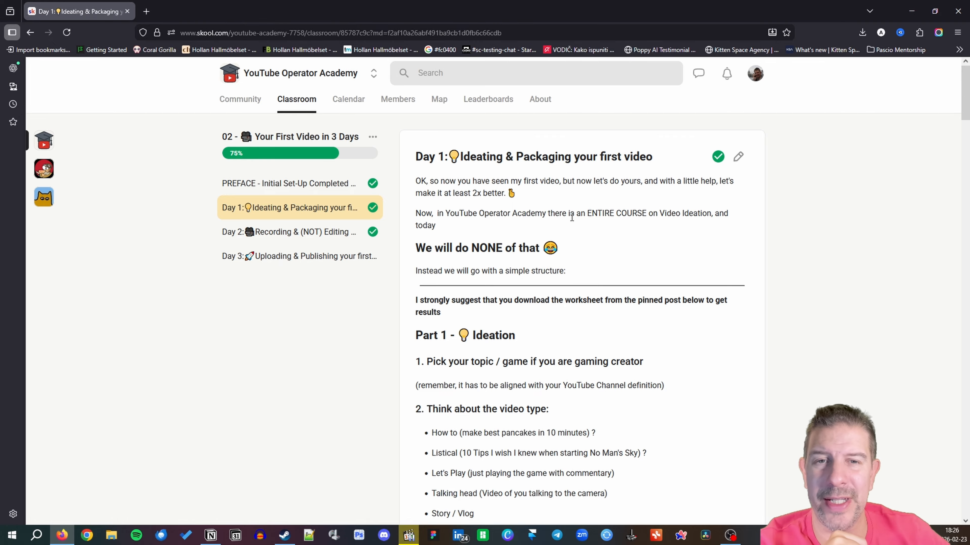
{"action": "scroll", "coordinate": [572, 217], "scroll_direction": "down", "scroll_amount": 12}
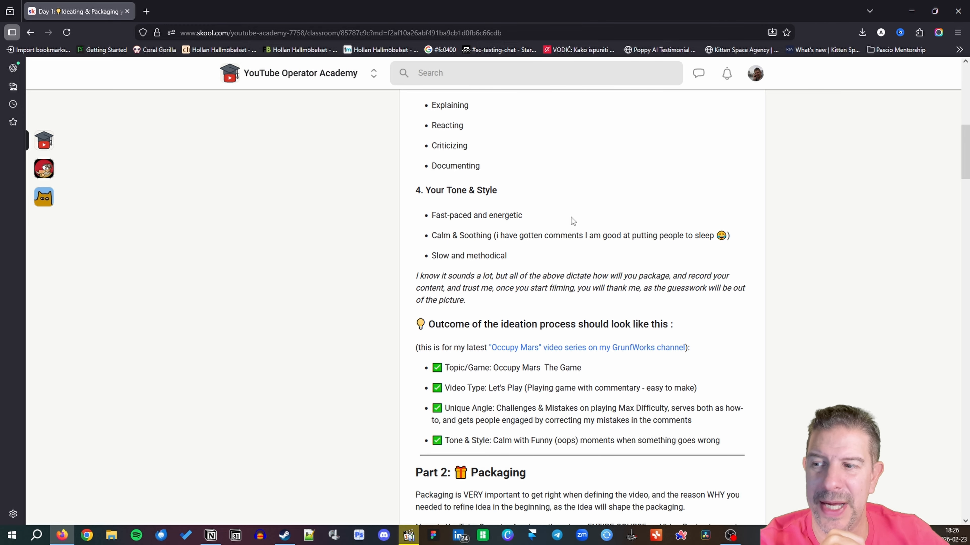
{"action": "scroll", "coordinate": [571, 217], "scroll_direction": "down", "scroll_amount": 6}
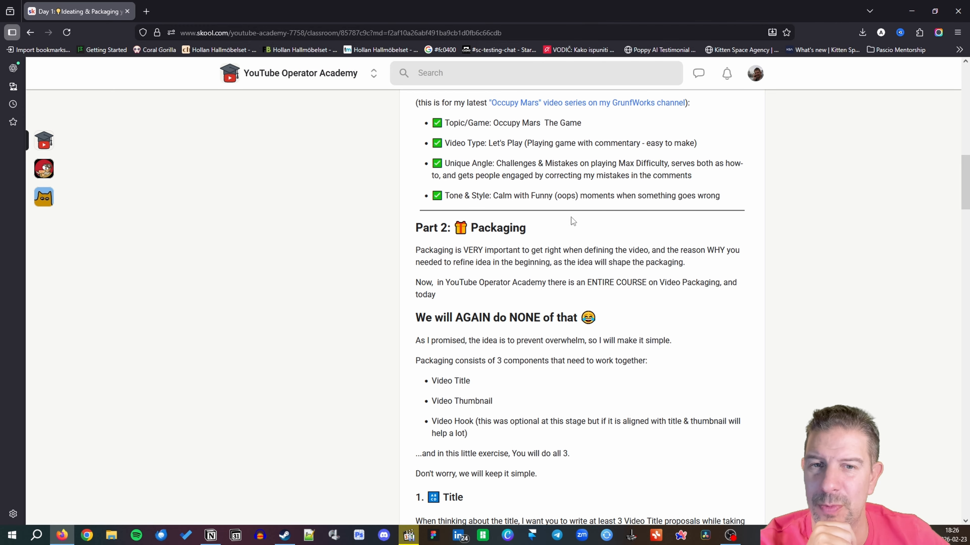
{"action": "scroll", "coordinate": [573, 221], "scroll_direction": "down", "scroll_amount": 1}
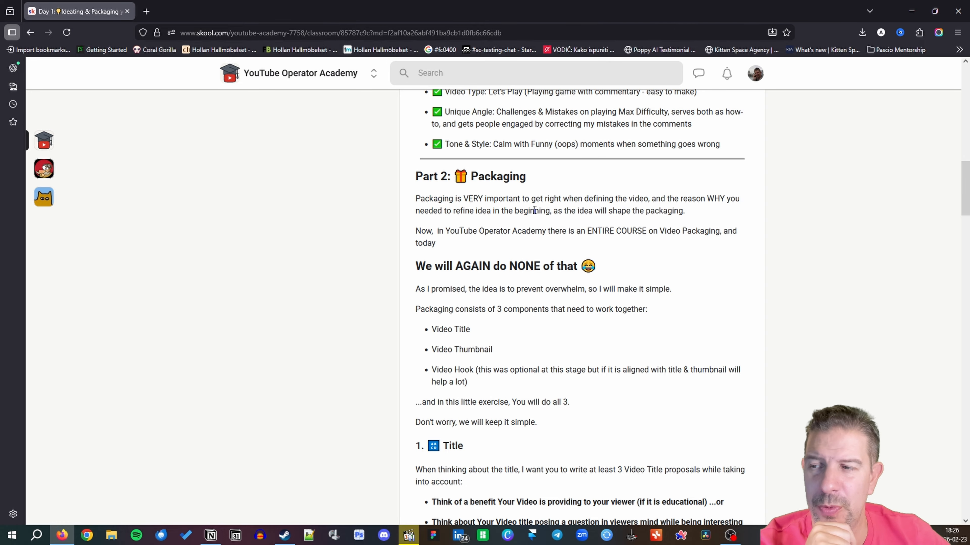
{"action": "scroll", "coordinate": [534, 210], "scroll_direction": "down", "scroll_amount": 4}
{"action": "scroll", "coordinate": [535, 210], "scroll_direction": "up", "scroll_amount": 20}
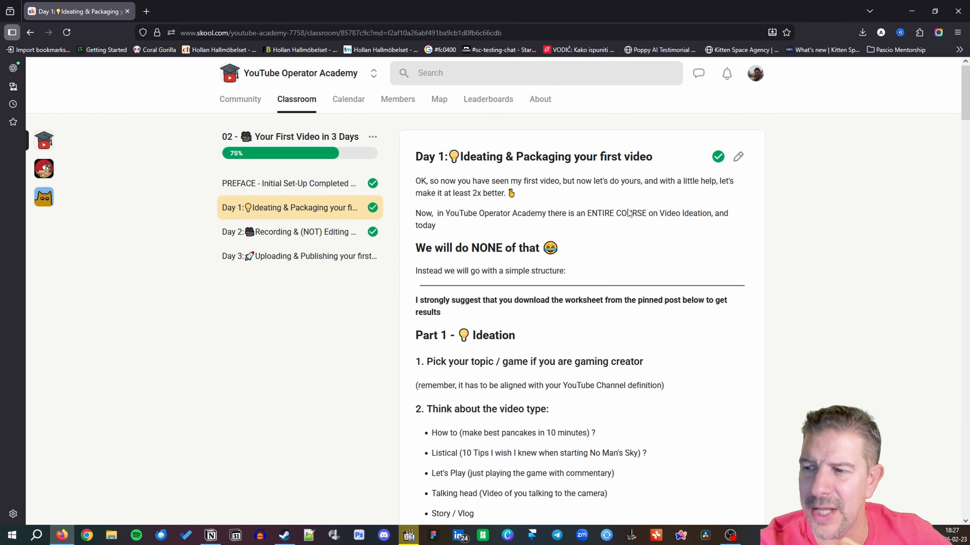
{"action": "scroll", "coordinate": [625, 214], "scroll_direction": "down", "scroll_amount": 20}
{"action": "scroll", "coordinate": [624, 221], "scroll_direction": "down", "scroll_amount": 20}
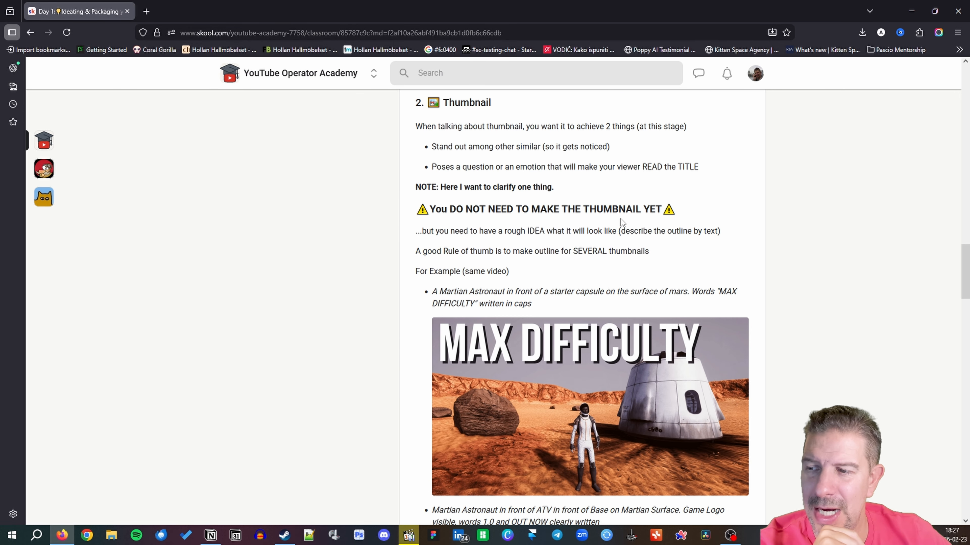
{"action": "scroll", "coordinate": [622, 218], "scroll_direction": "down", "scroll_amount": 15}
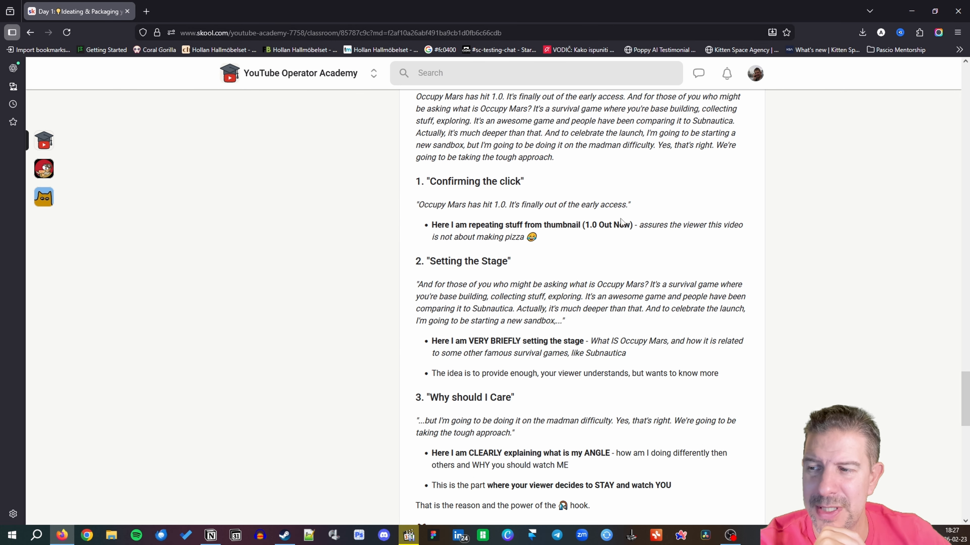